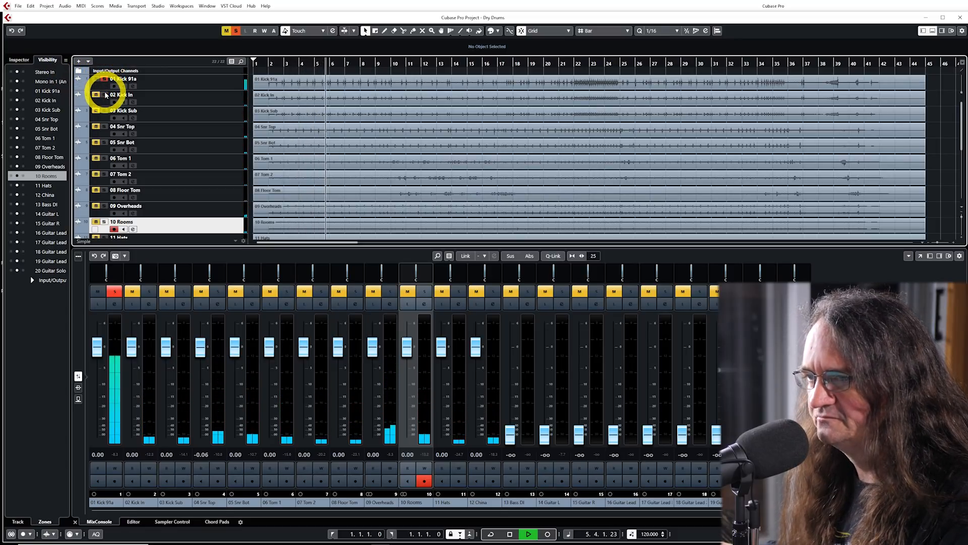
- Audition the 02 Kick In track exclusively in solo, followed by the 03 Kick Sub track
ctrl+click(104, 95)
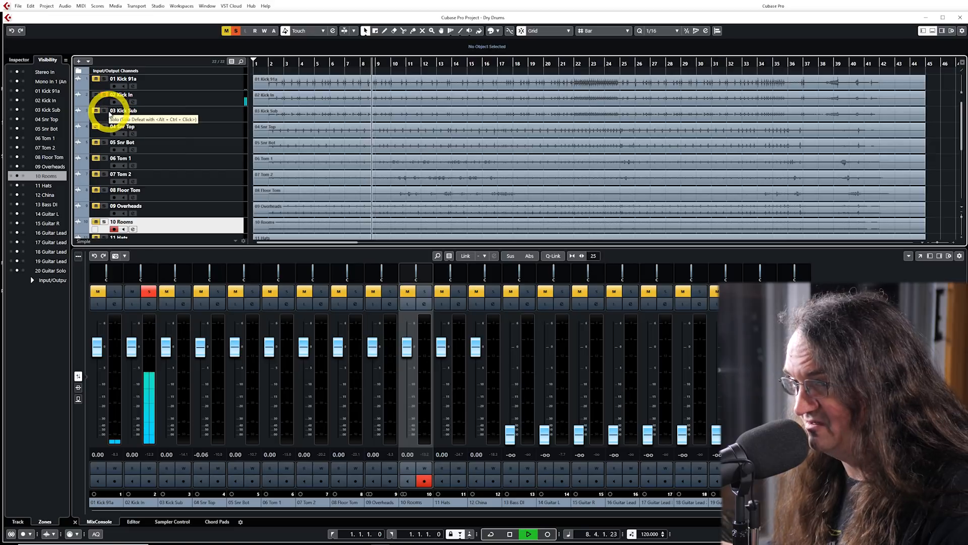
ctrl+click(104, 111)
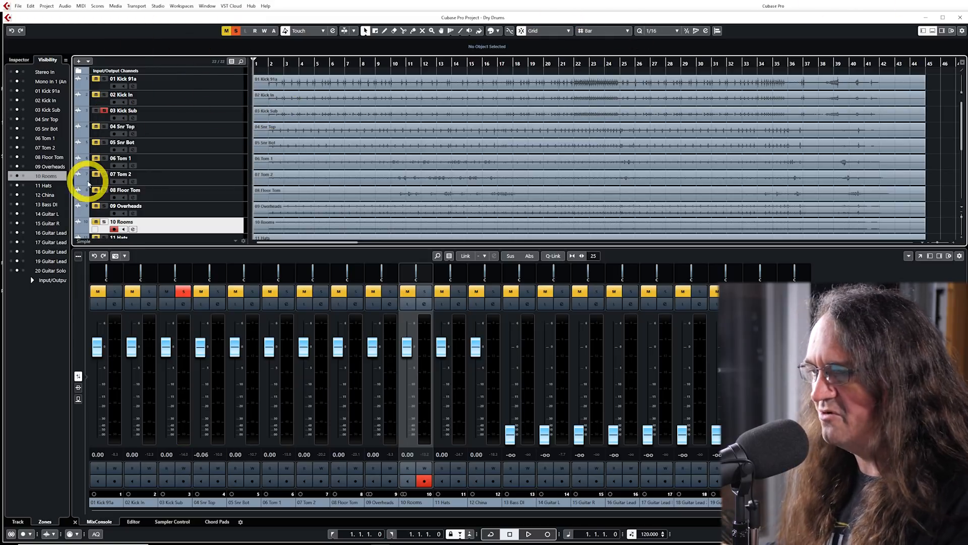
- Route the 01 Kick 91a, 02 Kick In and 03 Kick Sub channels to a new stereo group channel named Kick Buss
click(119, 378)
ctrl+click(152, 380)
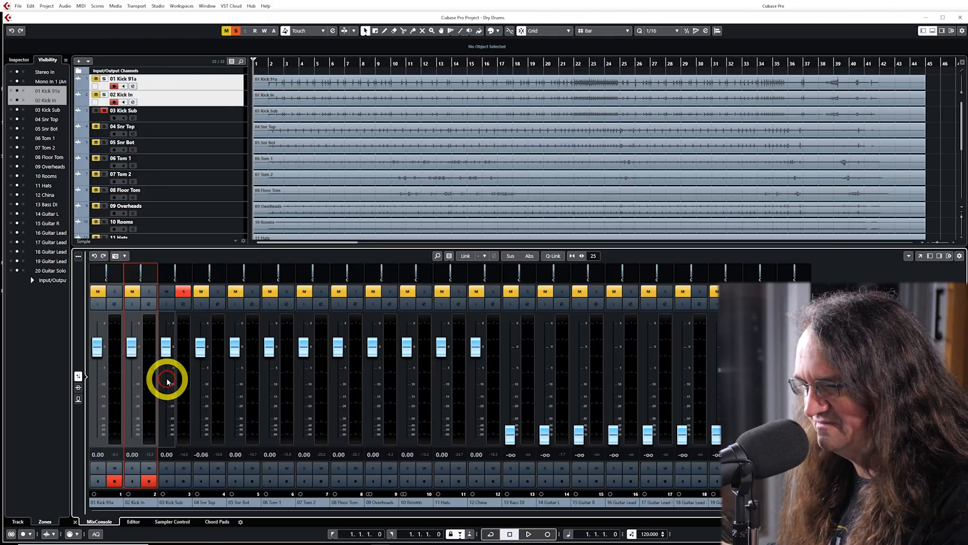
ctrl+click(177, 377)
right_click(152, 86)
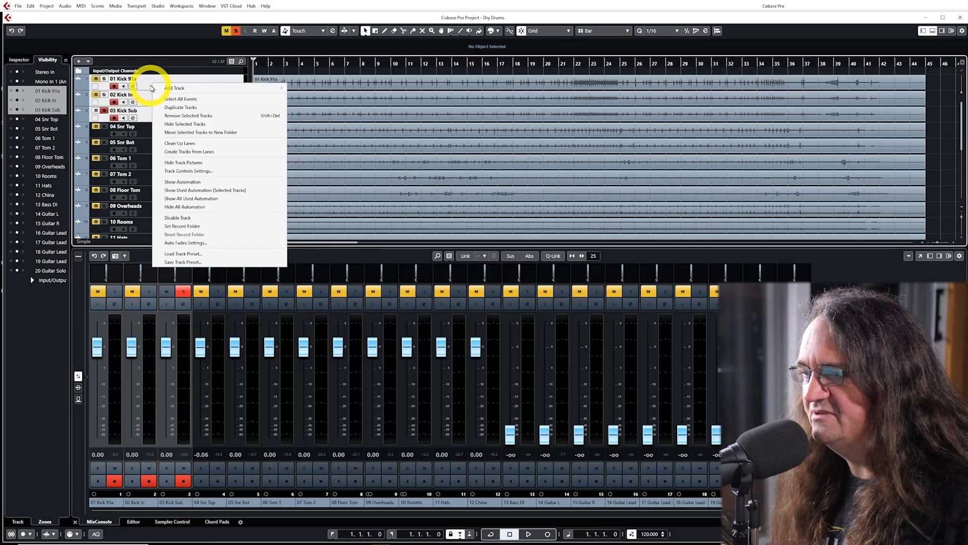
right_click(114, 327)
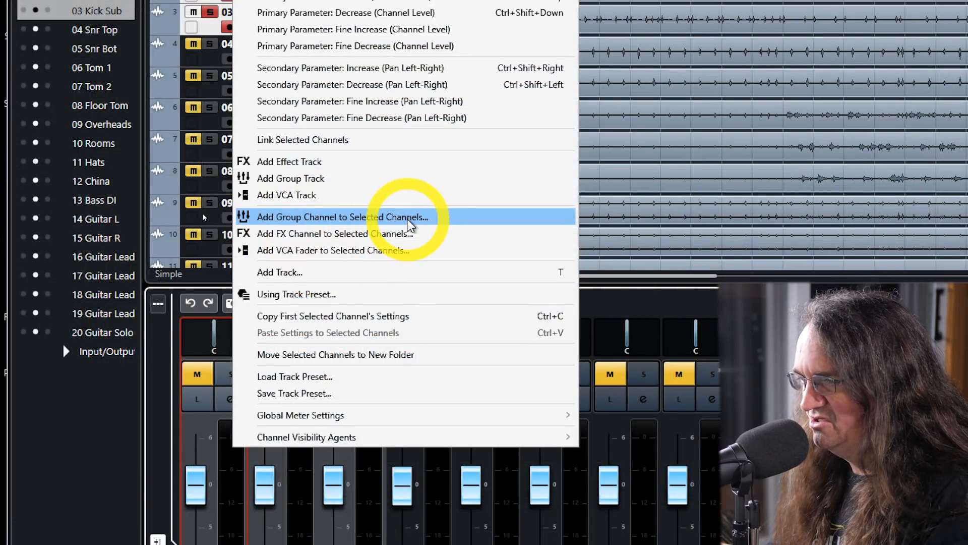
click(408, 222)
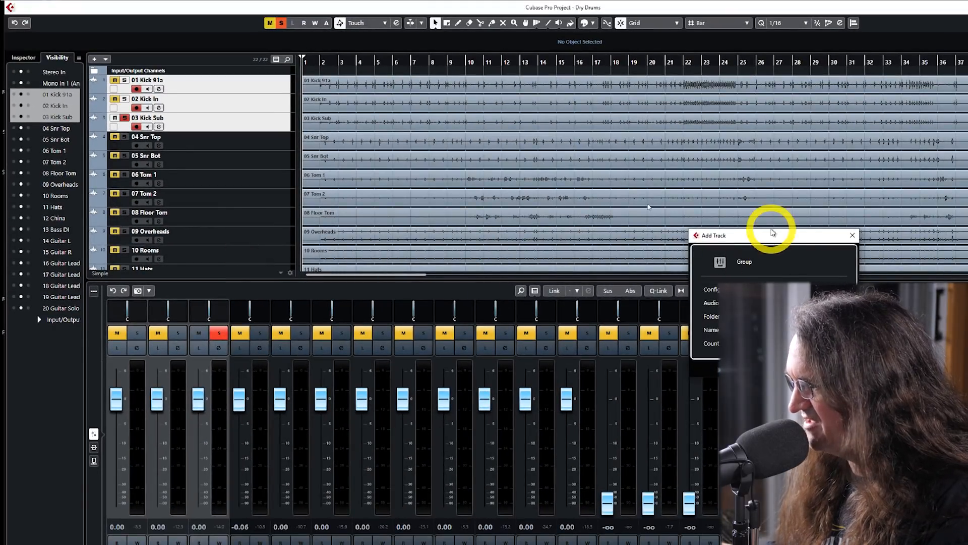
drag(875, 223, 474, 215)
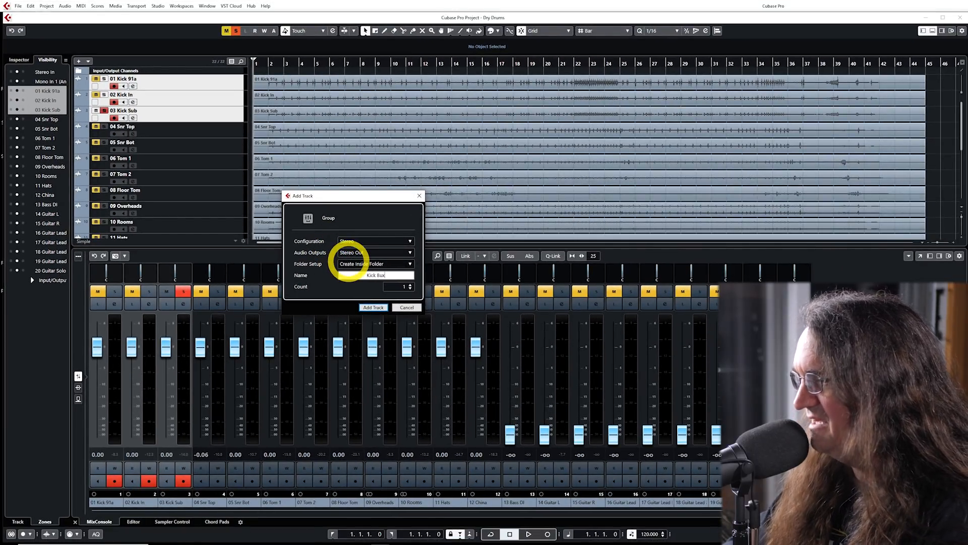
key(Return)
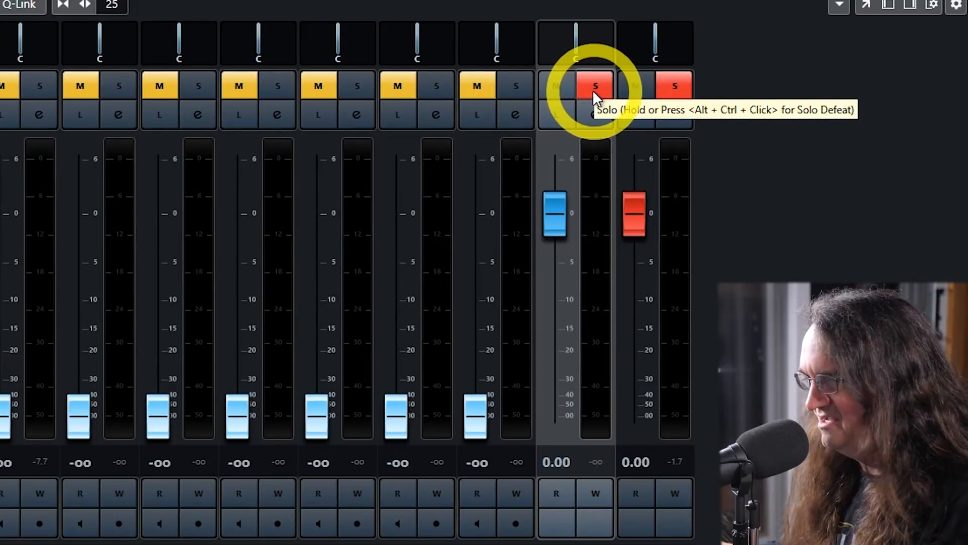
- Check solo on the Kick Buss group by toggling it, and play back the soloed kick sub
click(768, 266)
click(587, 94)
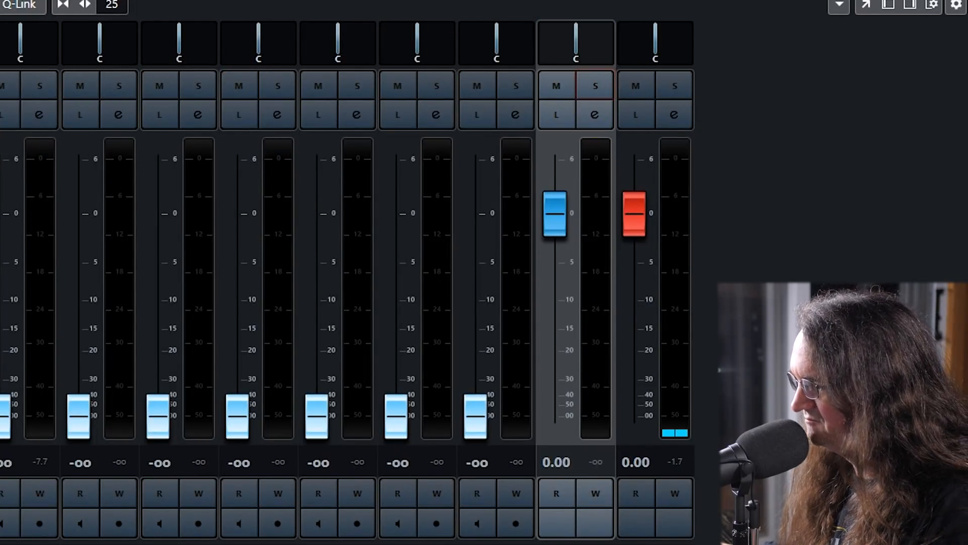
click(592, 86)
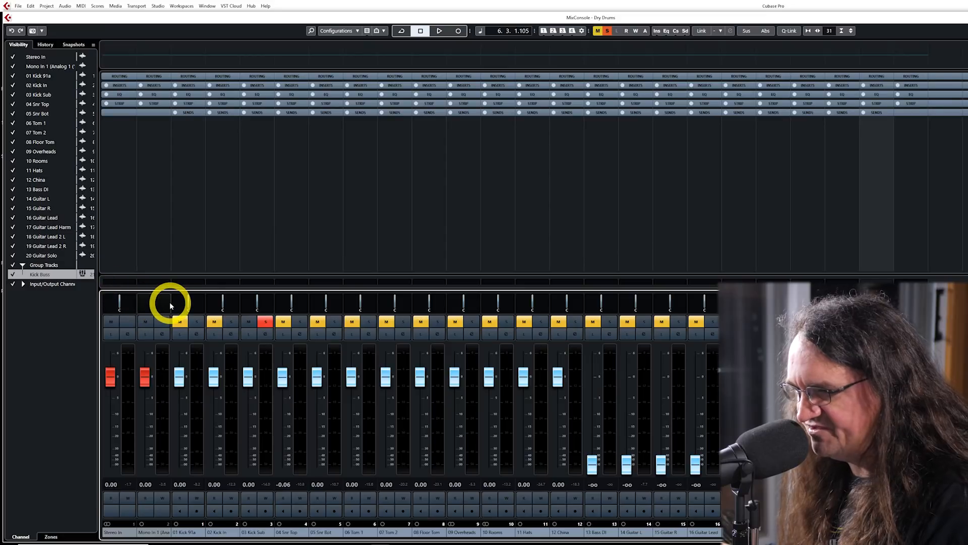
key(space)
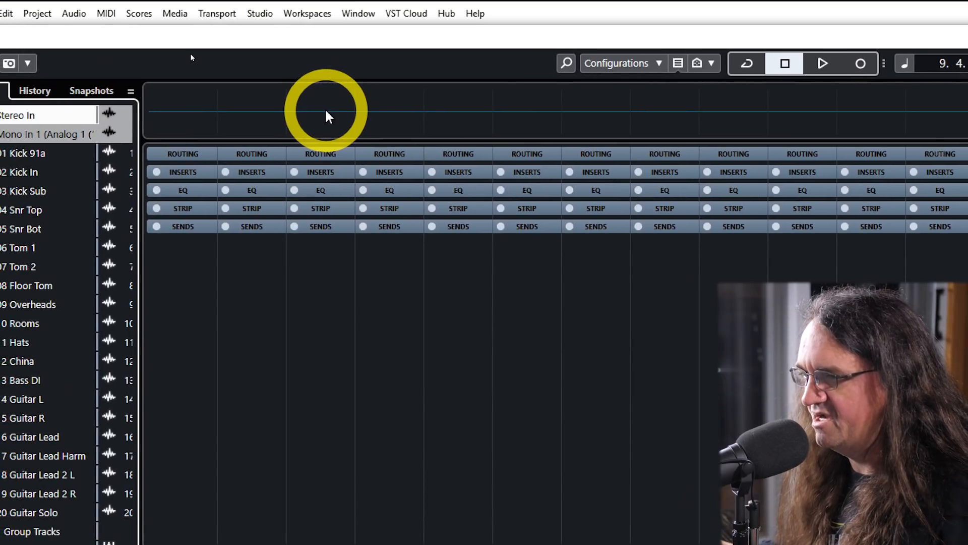
- Show the EQ section for the mixer channels and briefly view the enlarged EQ curve of 03 Kick Sub
click(328, 116)
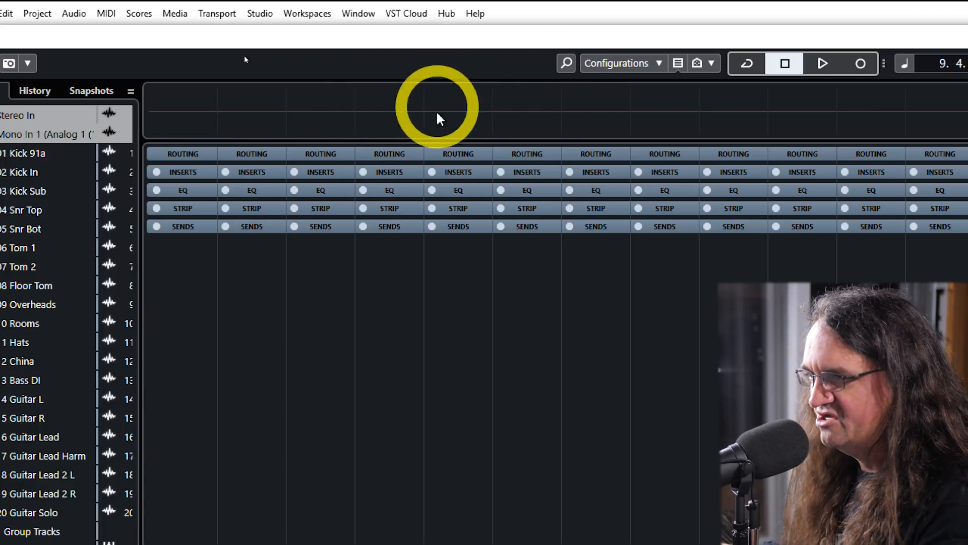
click(329, 191)
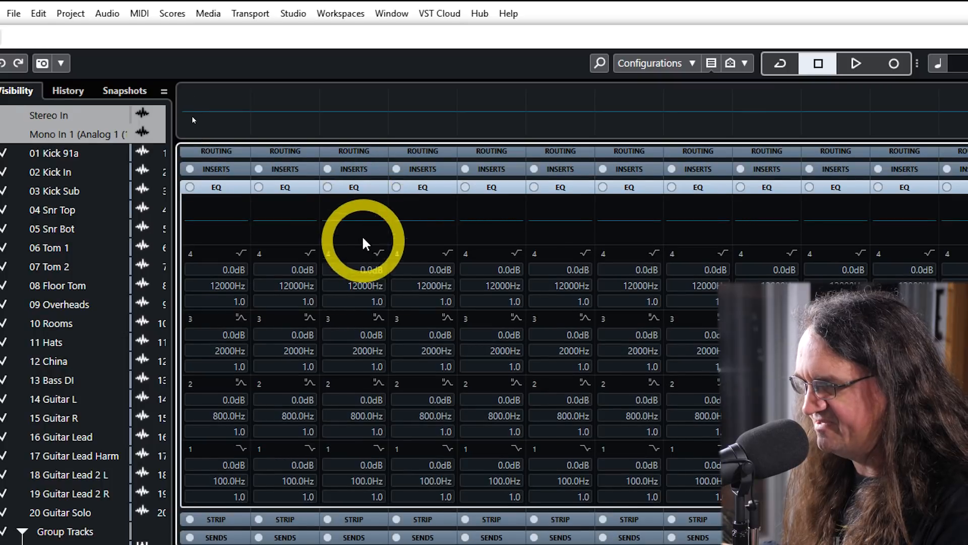
click(356, 208)
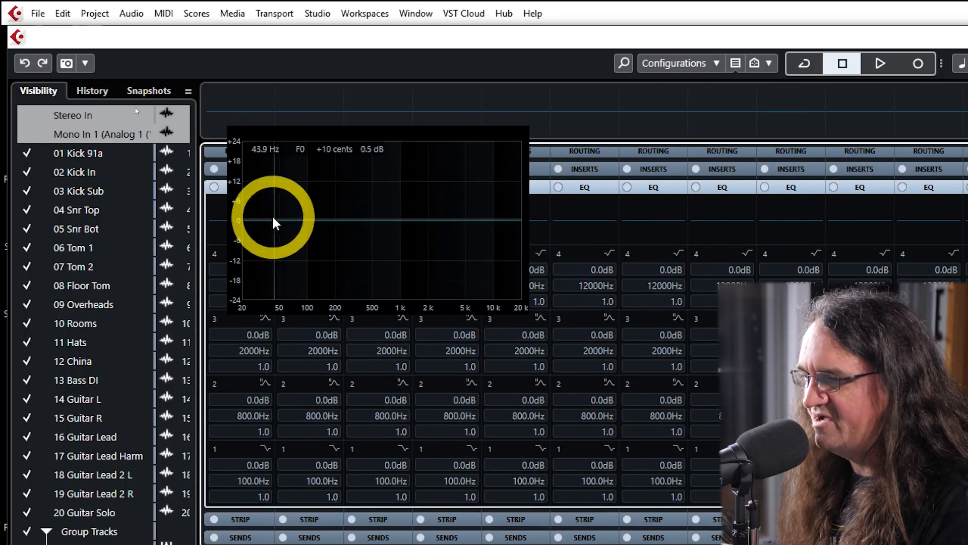
key(Escape)
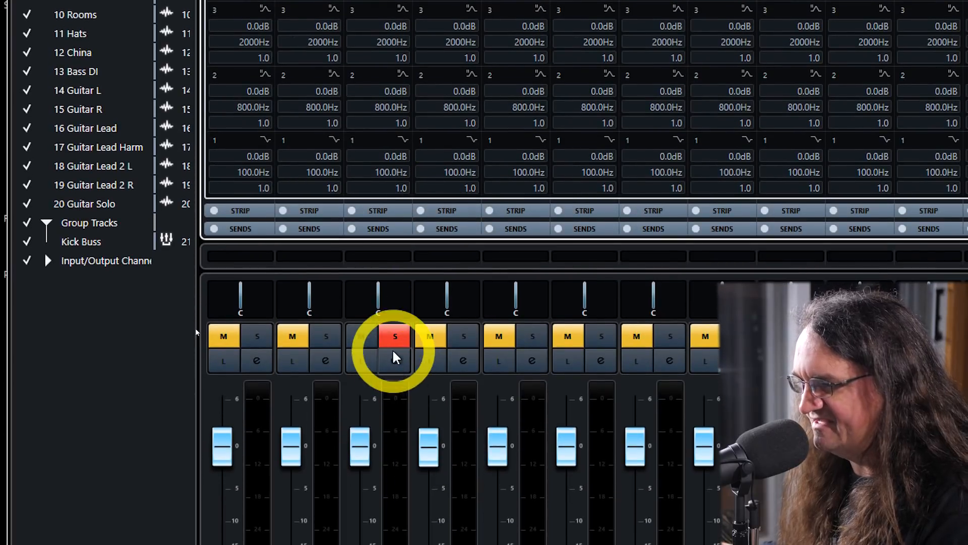
- Open the equalizer in the 03 Kick Sub channel settings and play the track to view its spectrum
click(394, 362)
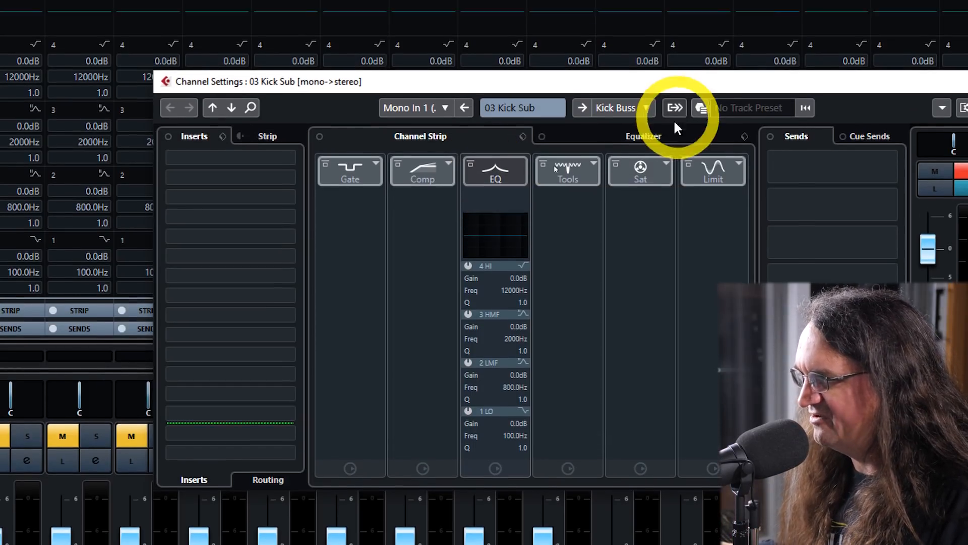
click(630, 136)
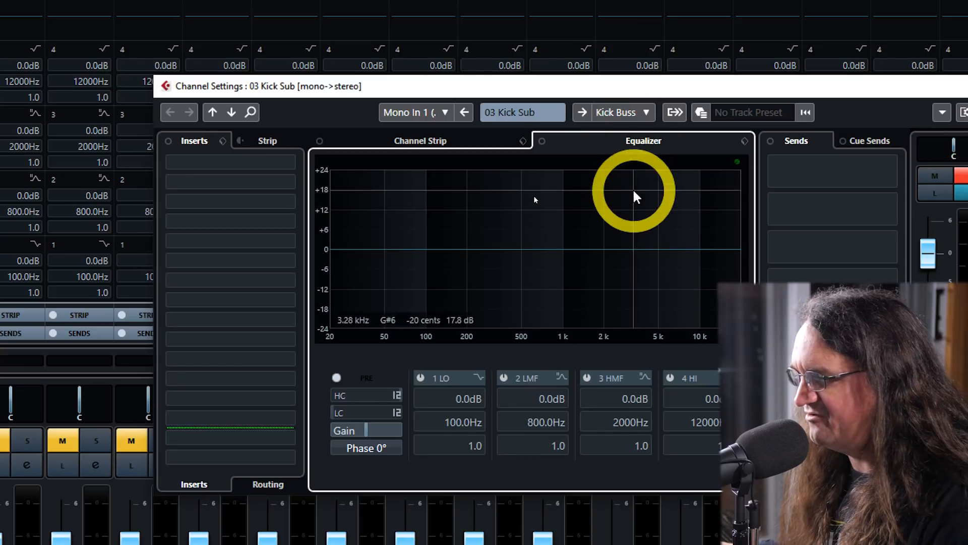
key(space)
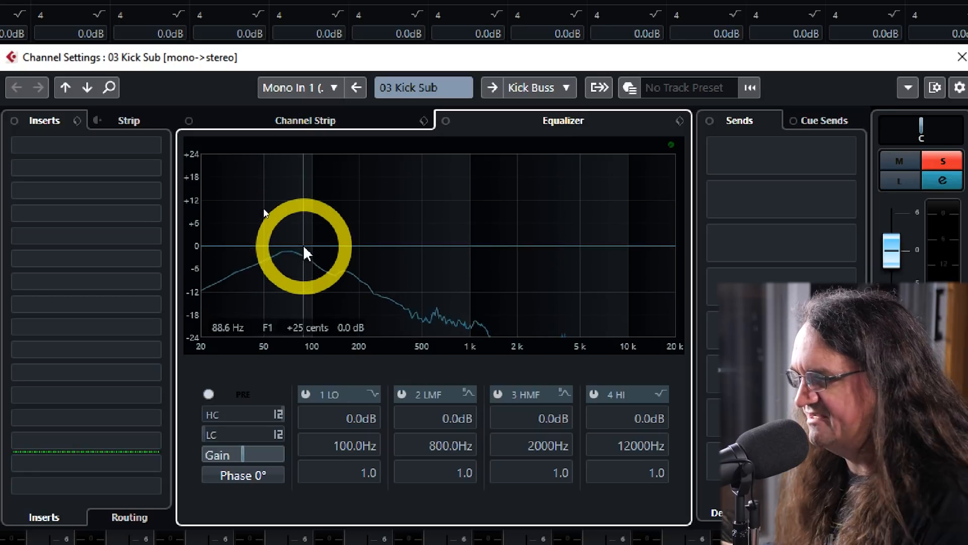
- Activate the high-cut filter on 03 Kick Sub and set its frequency to 663.6 Hz
click(208, 414)
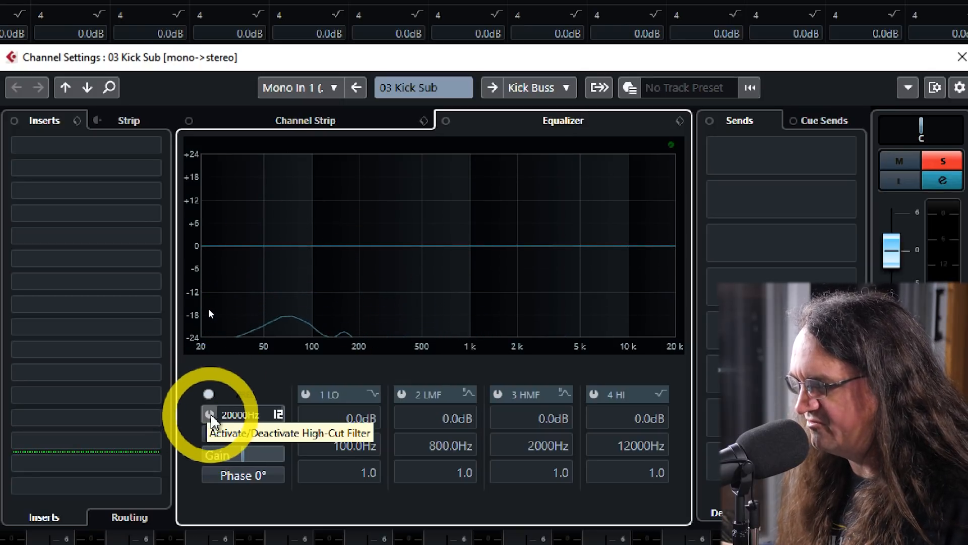
click(236, 418)
click(235, 416)
click(257, 414)
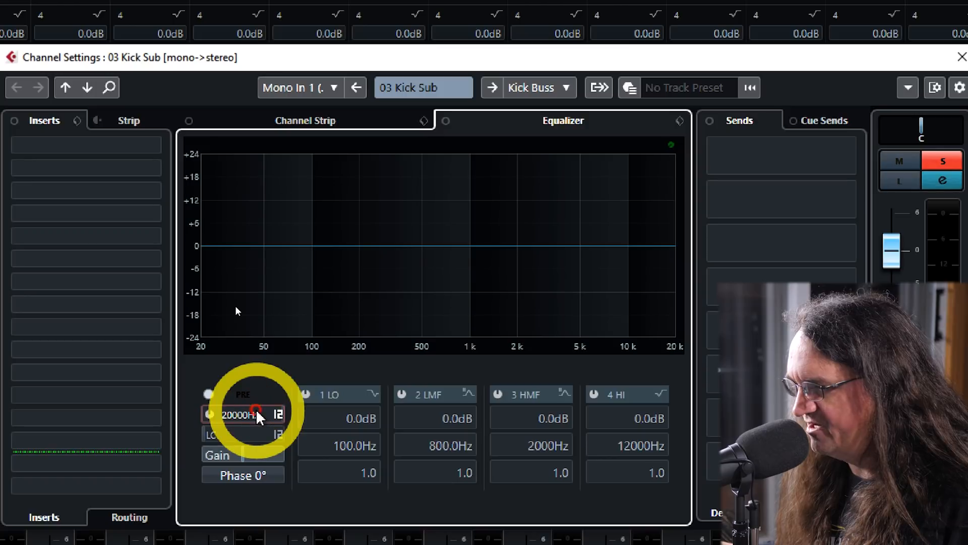
click(210, 414)
click(244, 414)
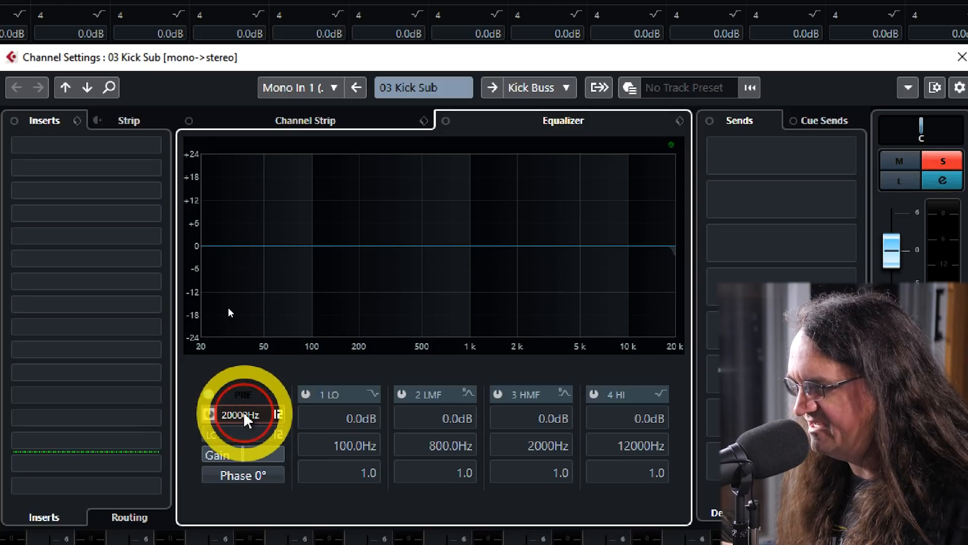
drag(254, 414, 211, 422)
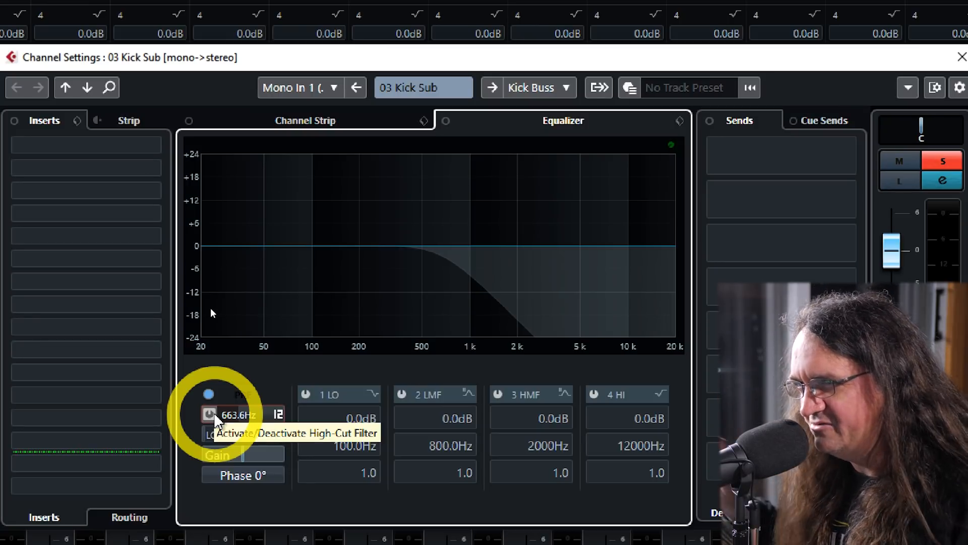
- Lower the high-cut frequency further during playback so the kick sub rolls off above the low frequencies
key(space)
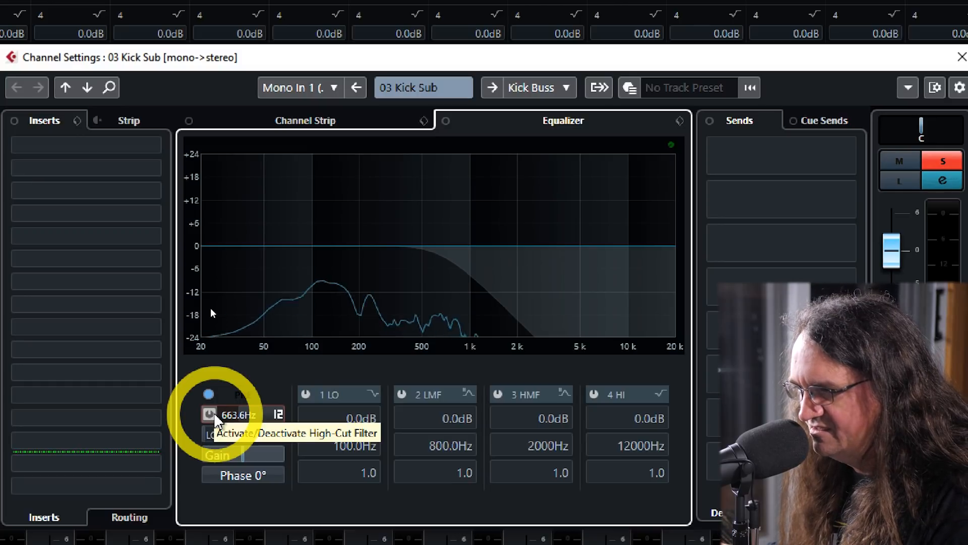
click(227, 419)
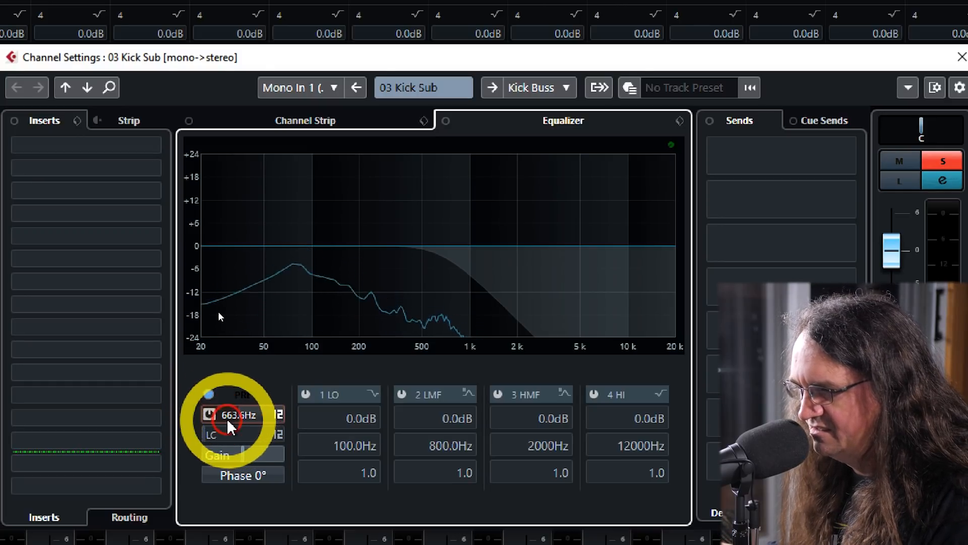
drag(232, 416, 218, 427)
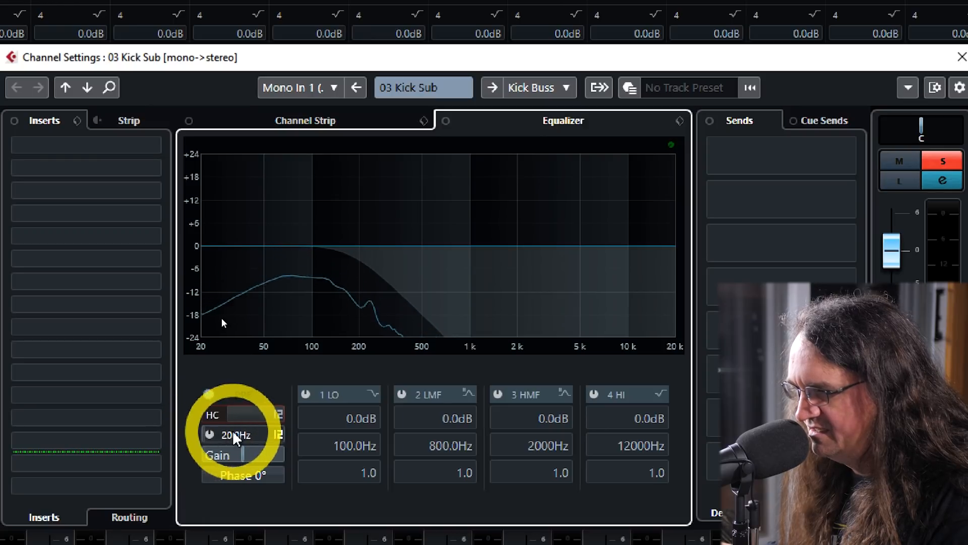
- Boost the 2 LMF band of 03 Kick Sub by 7.8 dB at 64.5 Hz with a Q of 0.3, leaving band 1 off
mouse_move(289, 253)
mouse_down()
mouse_move(292, 230)
mouse_move(294, 241)
mouse_up()
click(306, 393)
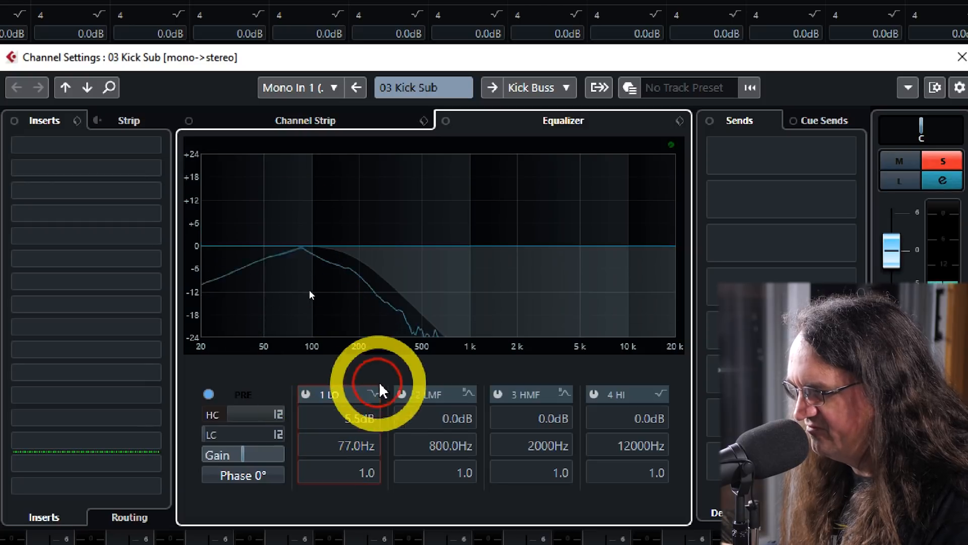
click(432, 396)
drag(355, 246, 282, 218)
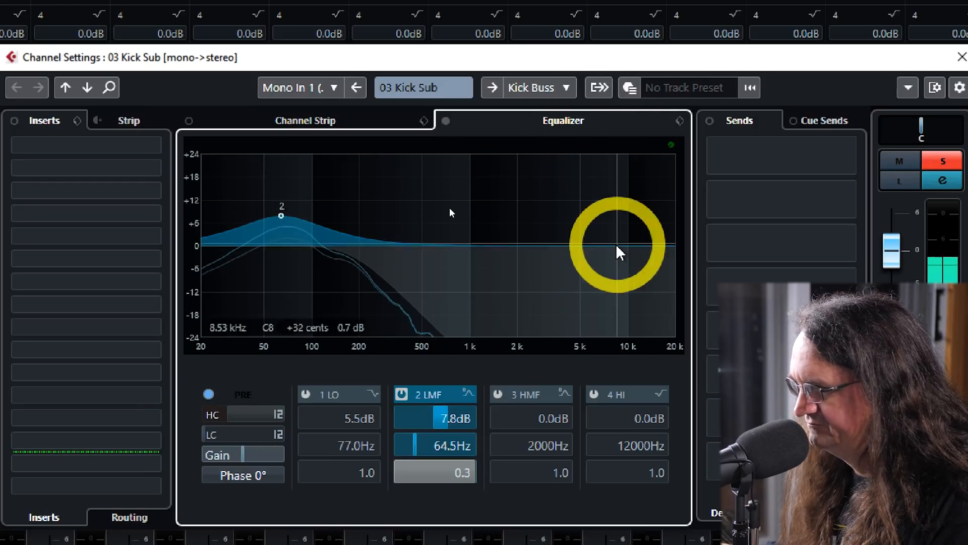
- Compare the kick sub with the equalizer bypassed and active, and close its channel settings
click(446, 121)
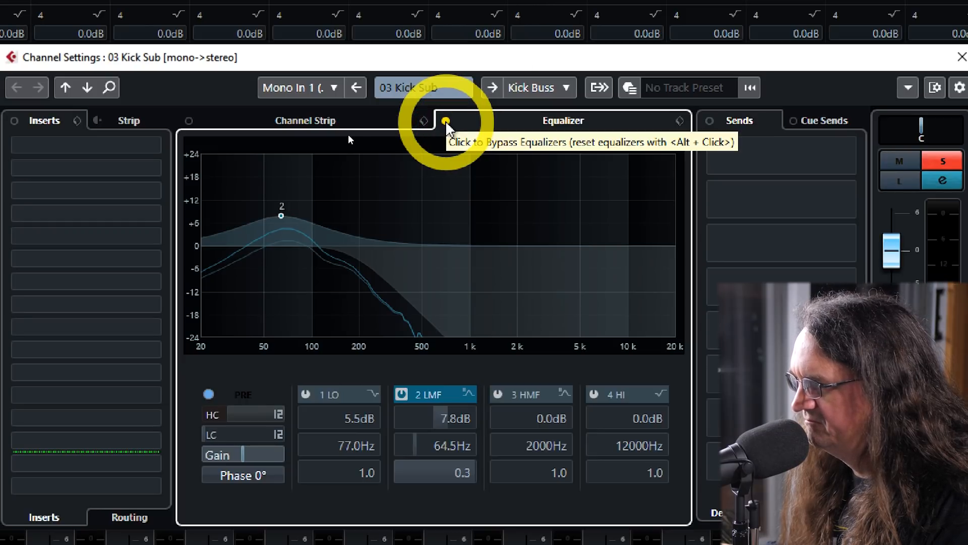
click(446, 121)
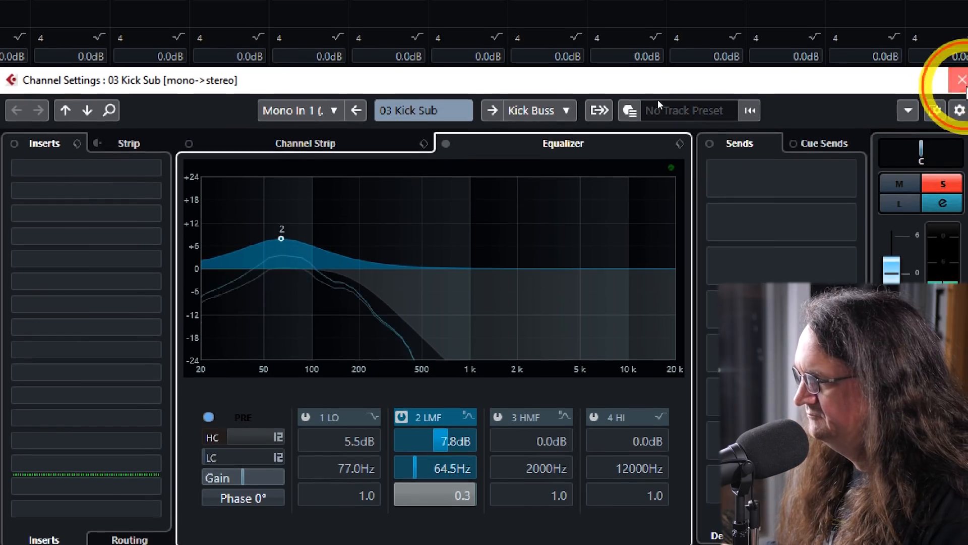
click(962, 79)
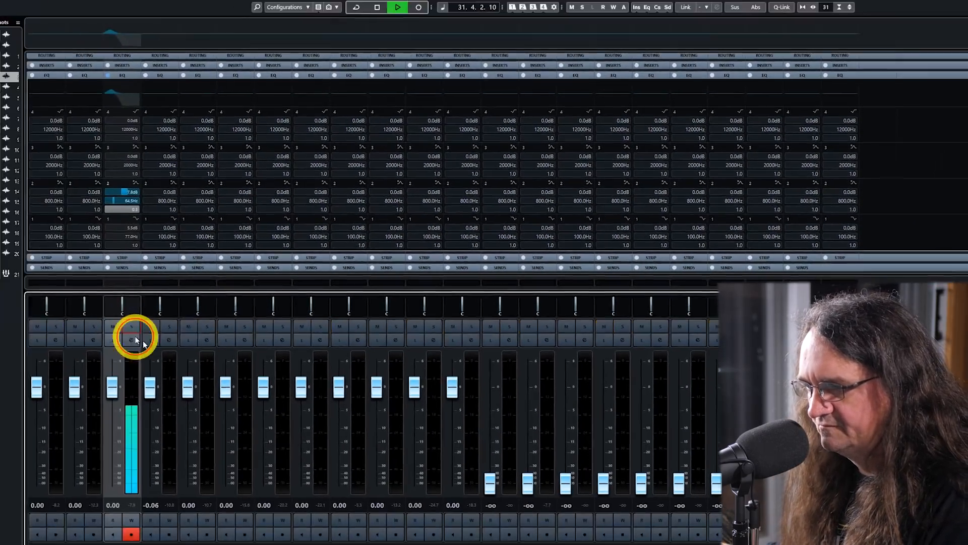
- Unsolo 03 Kick Sub and solo the Kick Buss group to listen to the three kick channels together
click(9, 335)
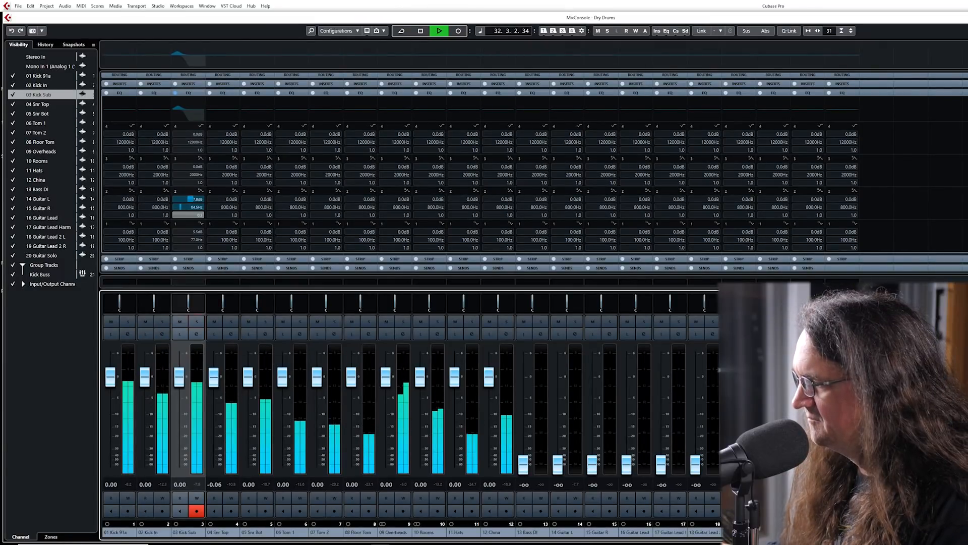
click(815, 321)
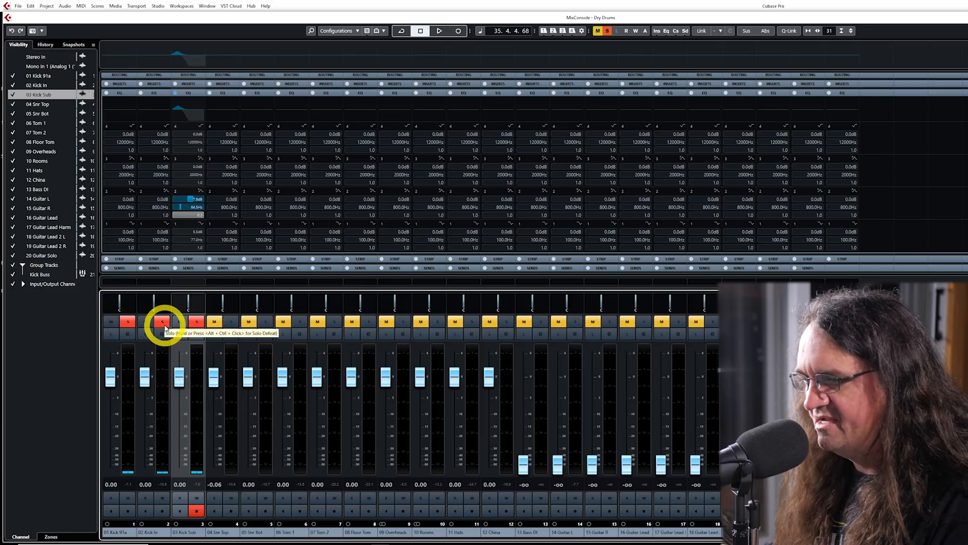
click(134, 321)
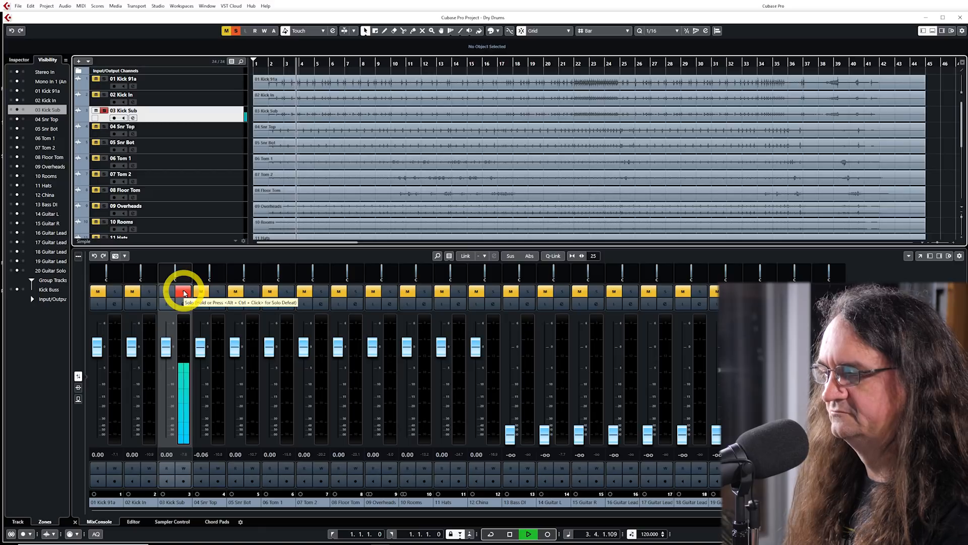
- Switch the solo from 03 Kick Sub to the Kick Buss group and pull the 03 Kick Sub fader down to -oo
click(184, 293)
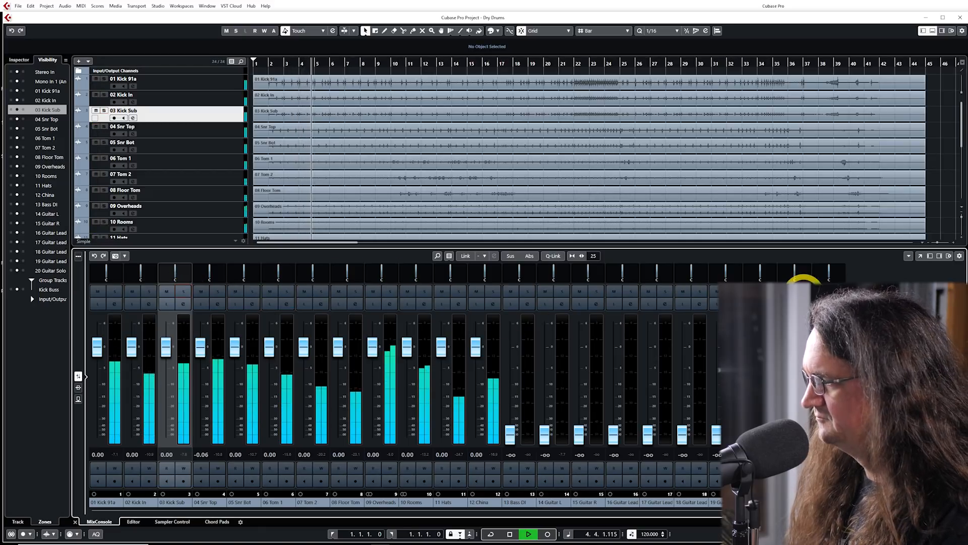
click(804, 291)
drag(167, 345, 167, 432)
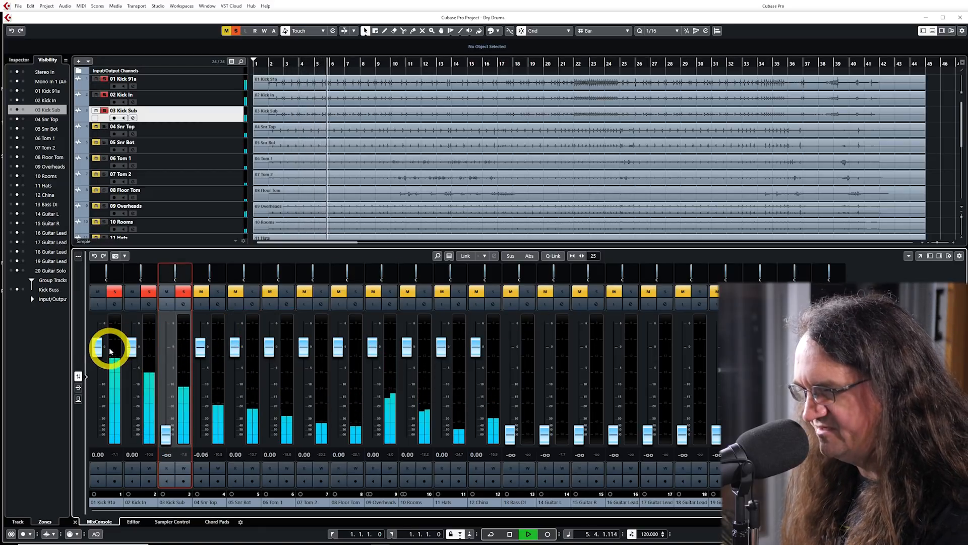
- Pull the 02 Kick In fader down to -oo, leave 01 Kick 91a at 0.14 dB, and stop playback
drag(97, 346, 92, 462)
drag(131, 356, 133, 359)
drag(135, 353, 100, 348)
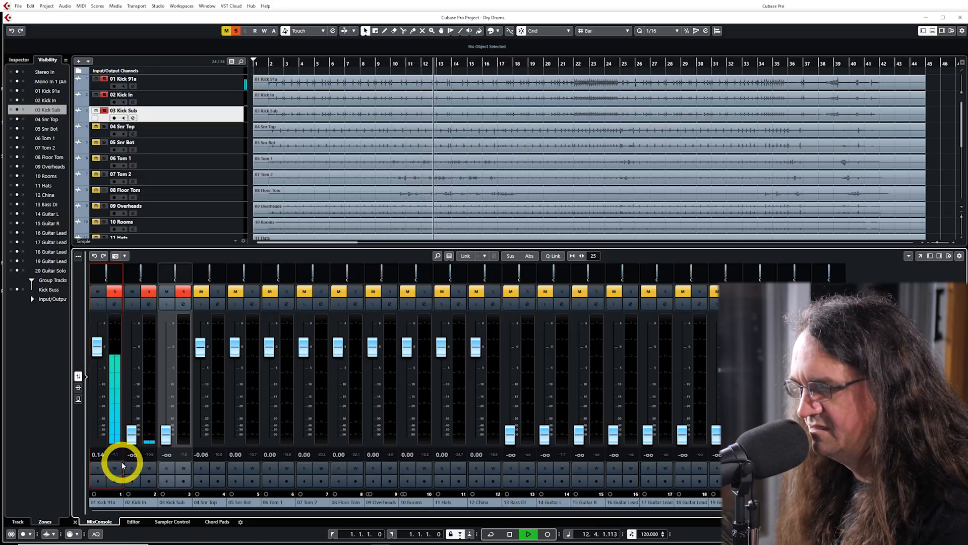
key(space)
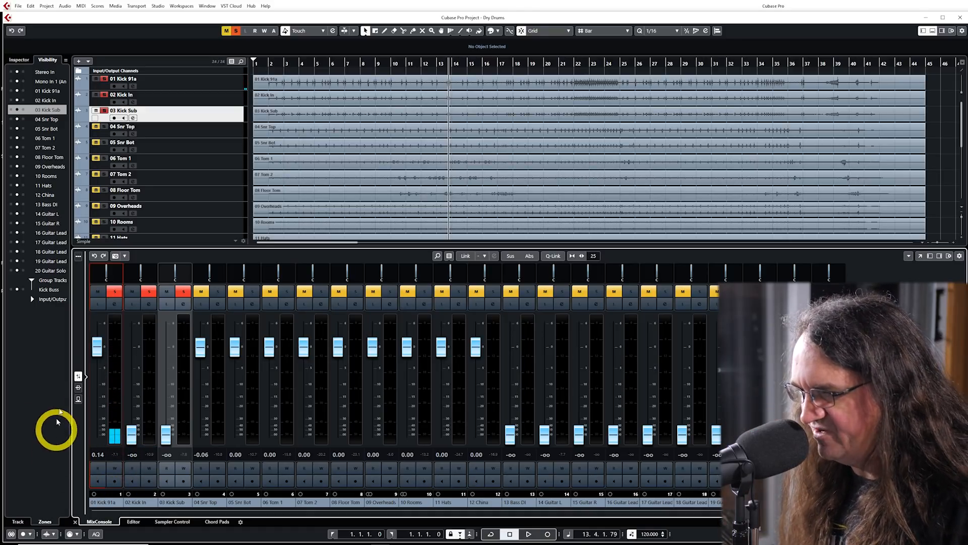
- Enable the noise gate in the channel strip of 01 Kick 91a and adjust its threshold during playback
click(115, 303)
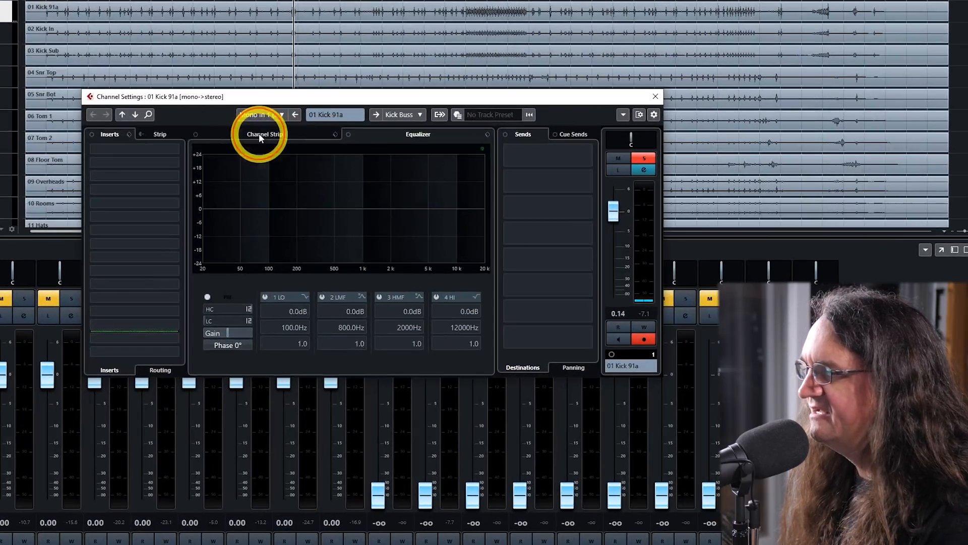
click(350, 173)
click(216, 168)
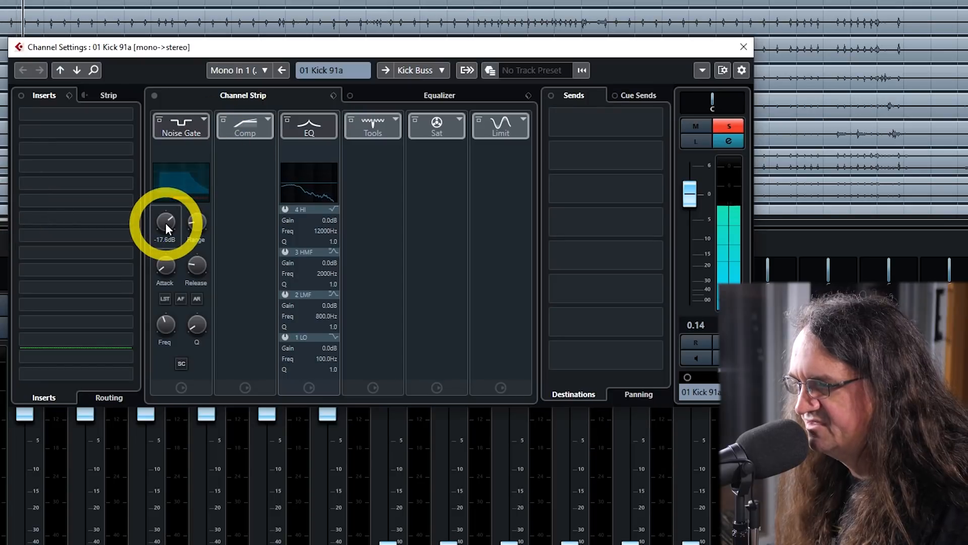
drag(165, 223, 161, 252)
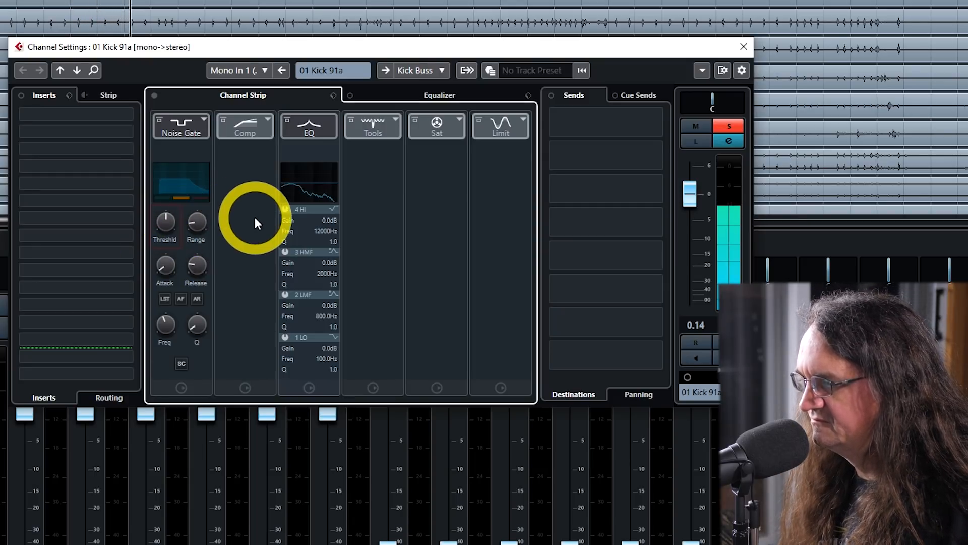
click(168, 298)
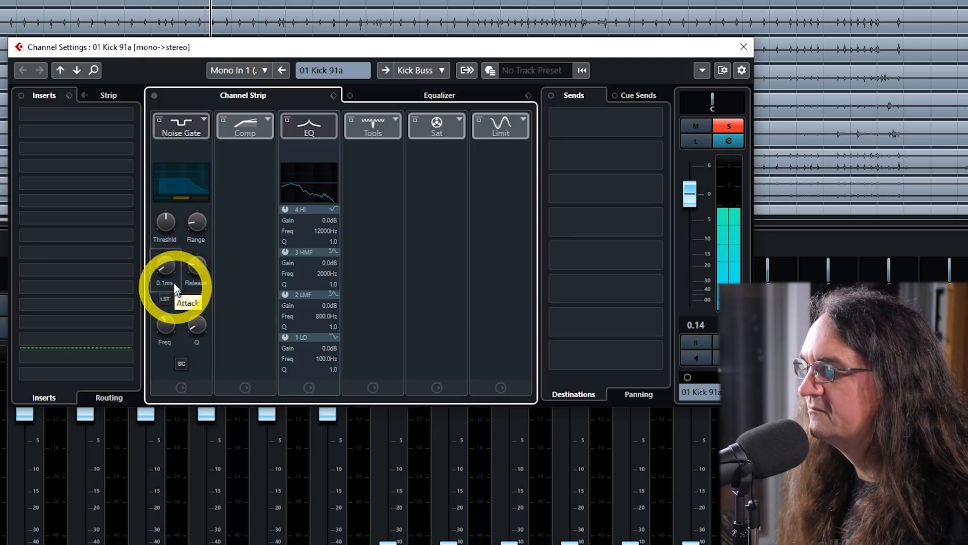
drag(168, 233, 168, 226)
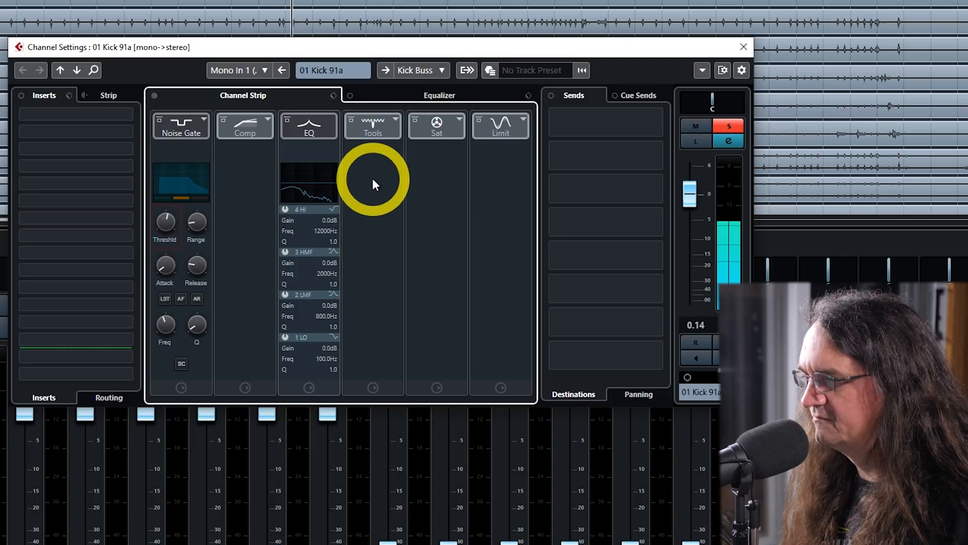
- Try the 3 HMF band and a 5.5 dB 4 HI boost at 4458 Hz on 01 Kick 91a, switching both bands off
drag(318, 182, 314, 172)
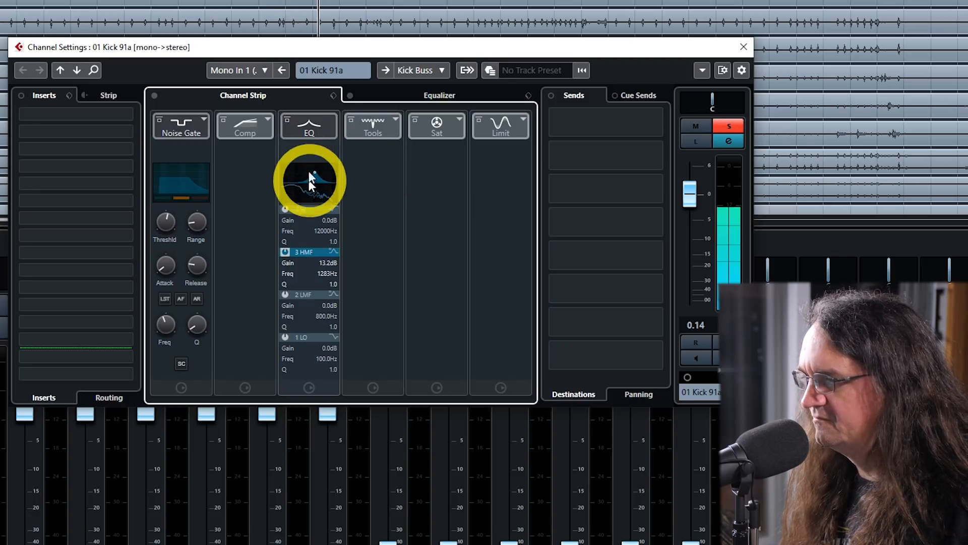
click(433, 95)
drag(384, 162, 436, 191)
click(409, 305)
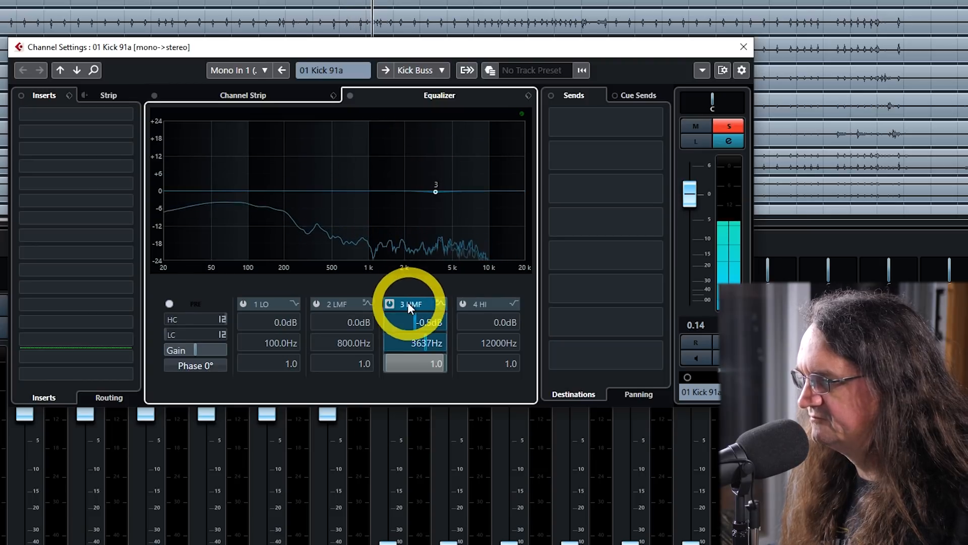
click(390, 303)
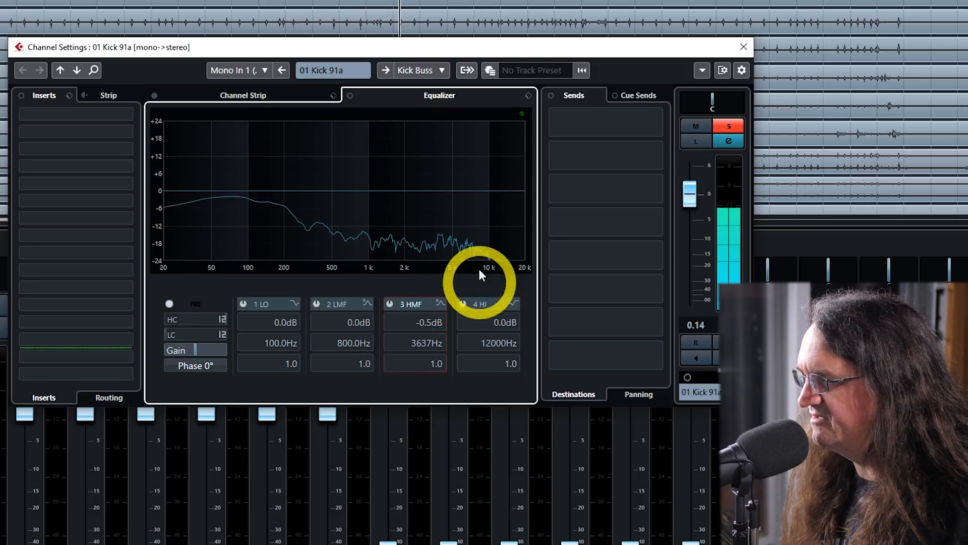
drag(485, 205, 446, 174)
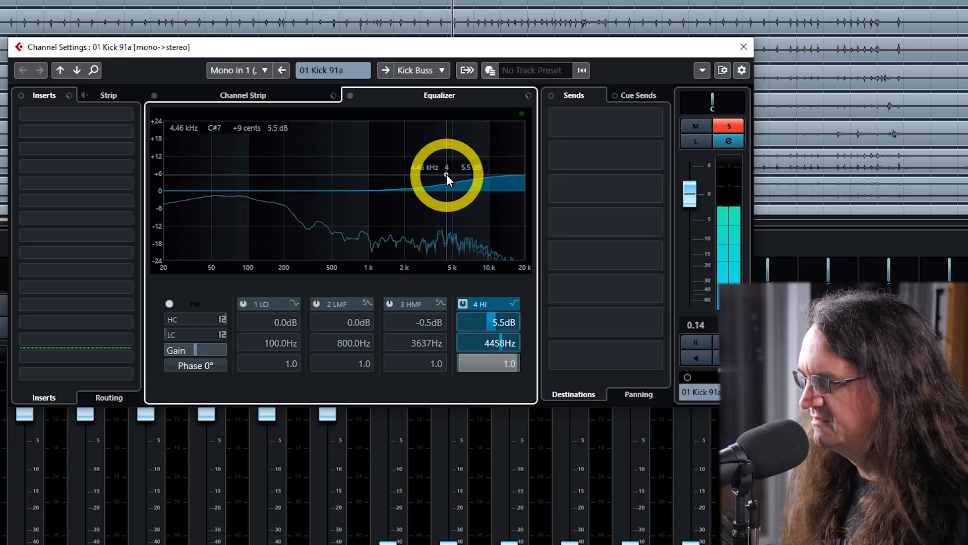
click(463, 303)
click(562, 192)
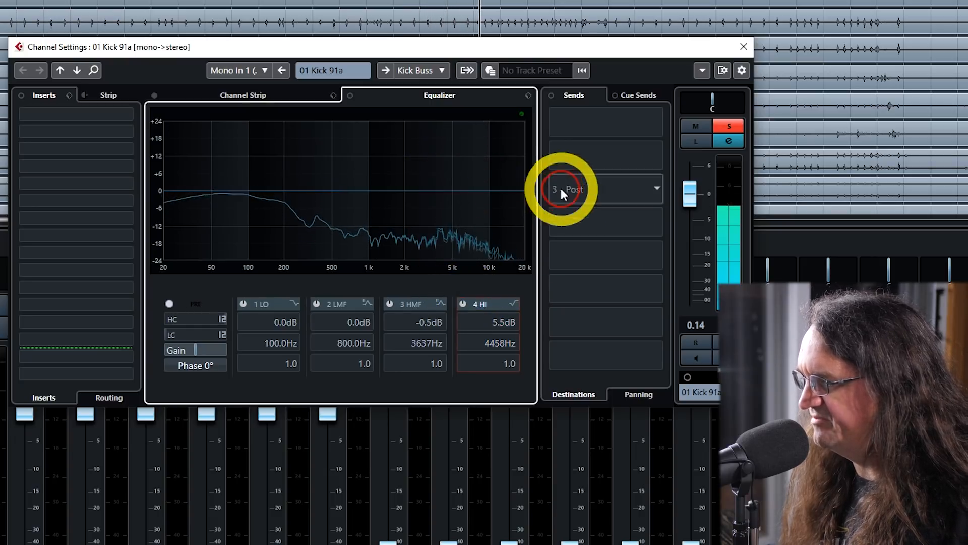
- Unsolo 01 Kick 91a and raise the 02 Kick In fader to -0.63 dB with its record enable off
click(744, 47)
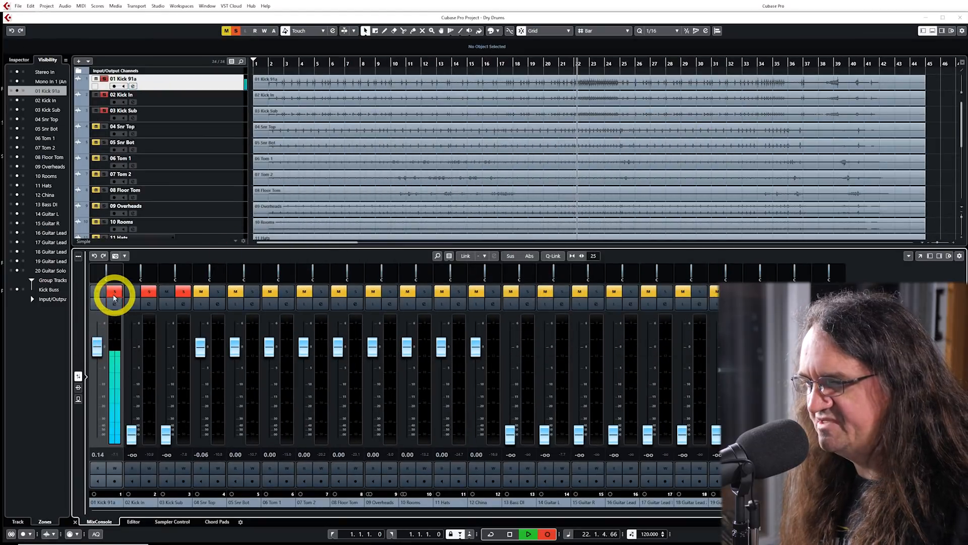
click(114, 292)
drag(132, 432, 136, 349)
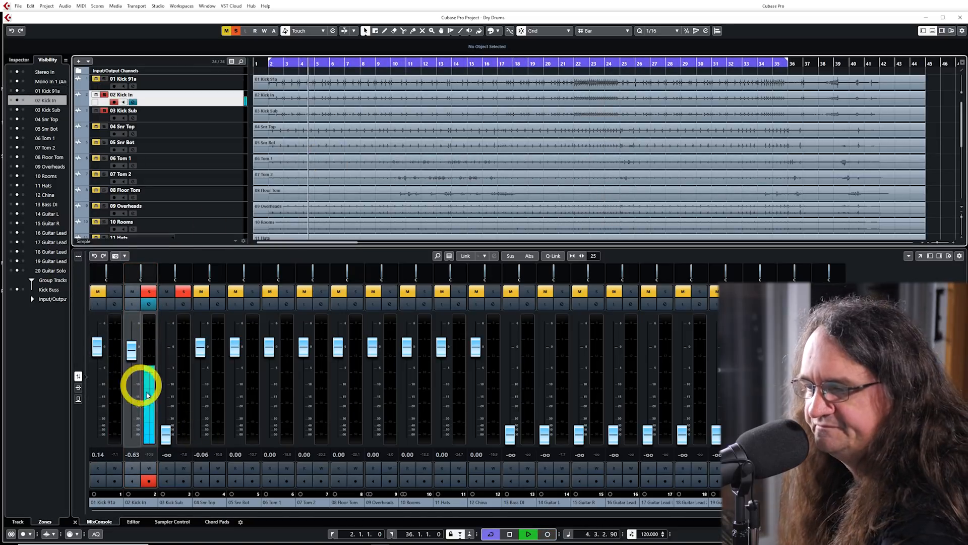
click(148, 481)
- Enable the noise gate on 02 Kick In, adjust its threshold and set its release to 219 ms
click(149, 307)
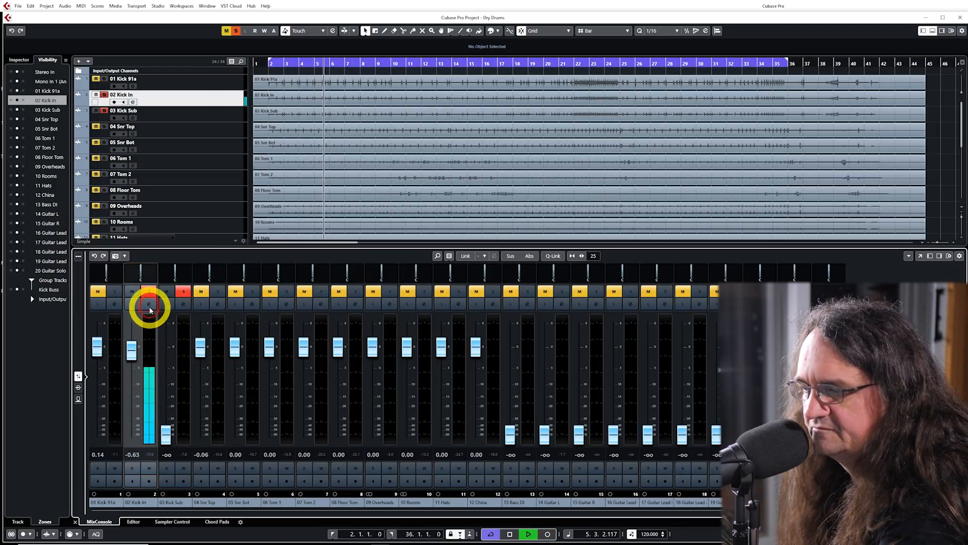
click(148, 304)
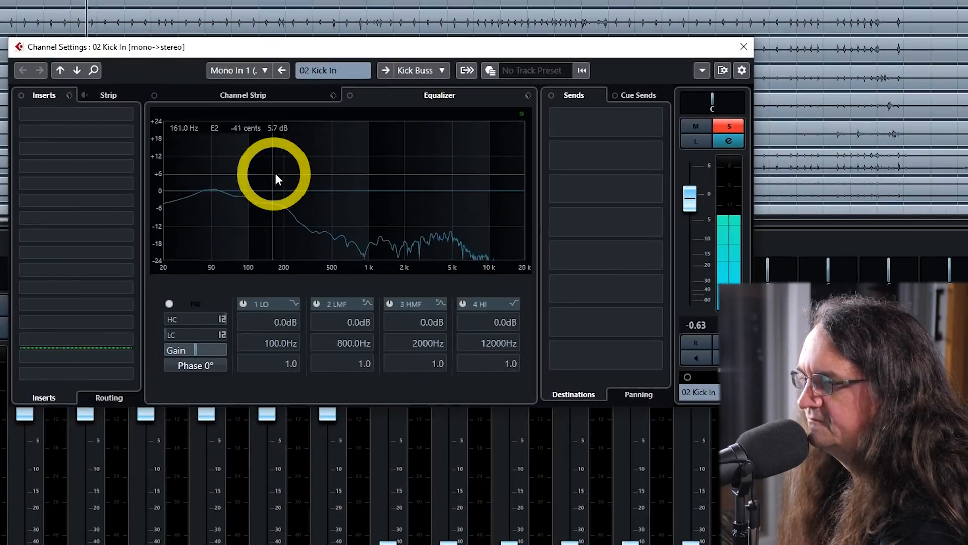
click(207, 95)
click(182, 125)
click(166, 228)
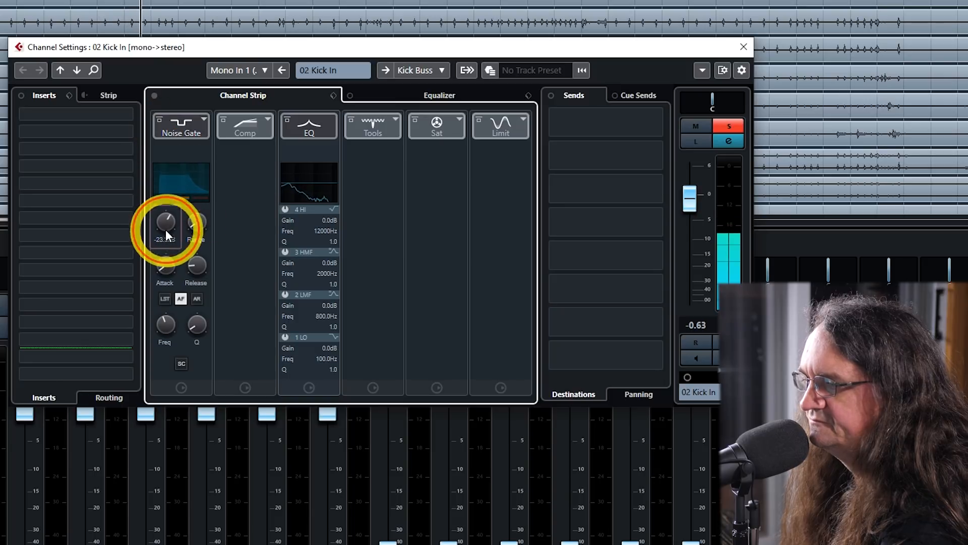
drag(166, 231, 162, 238)
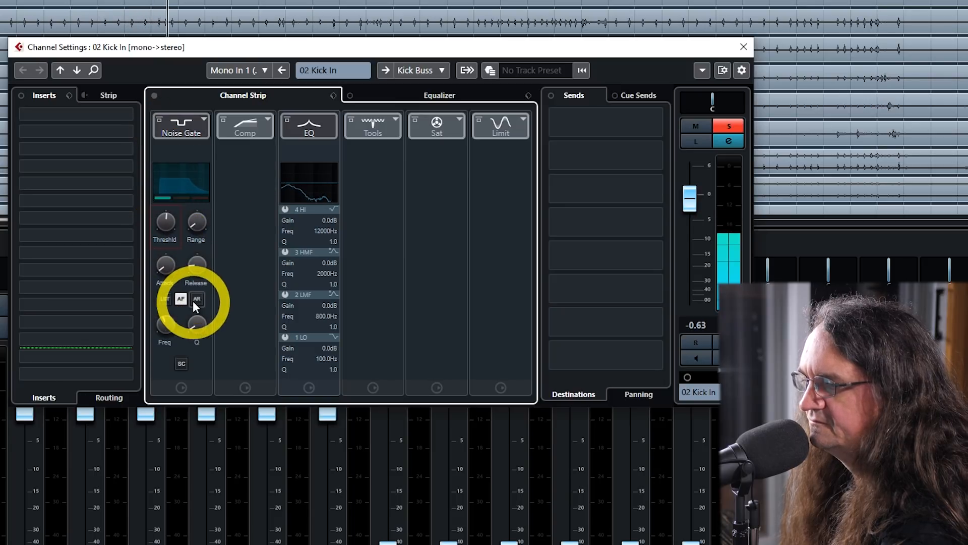
drag(196, 263, 197, 268)
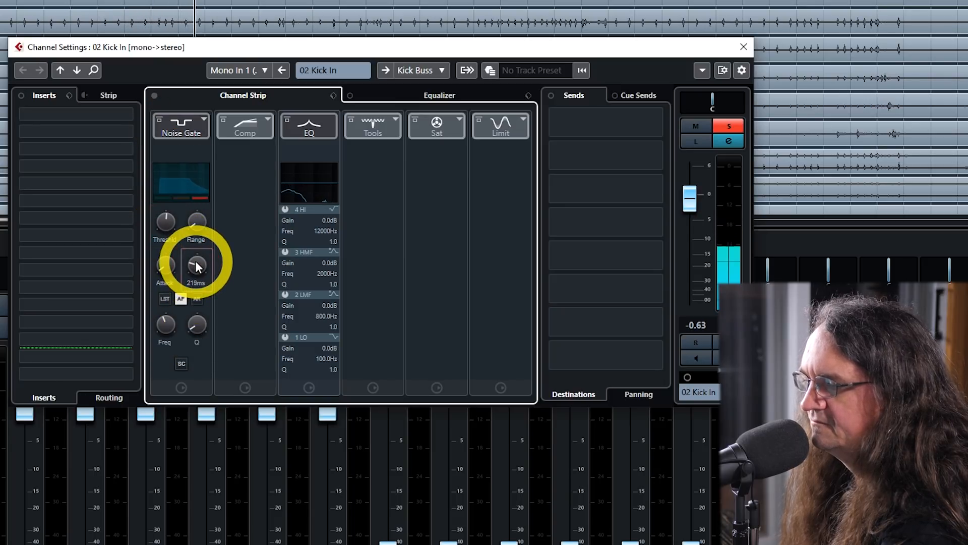
click(170, 226)
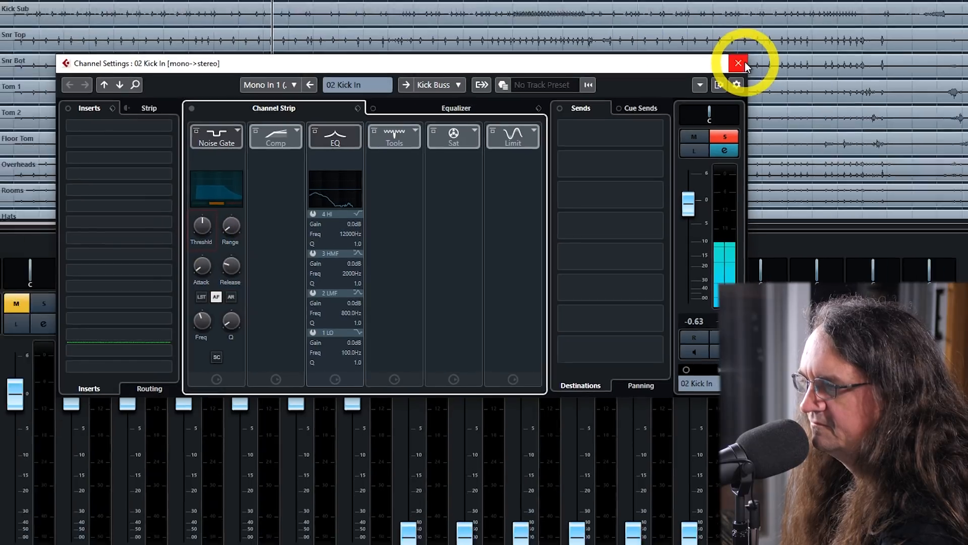
click(743, 47)
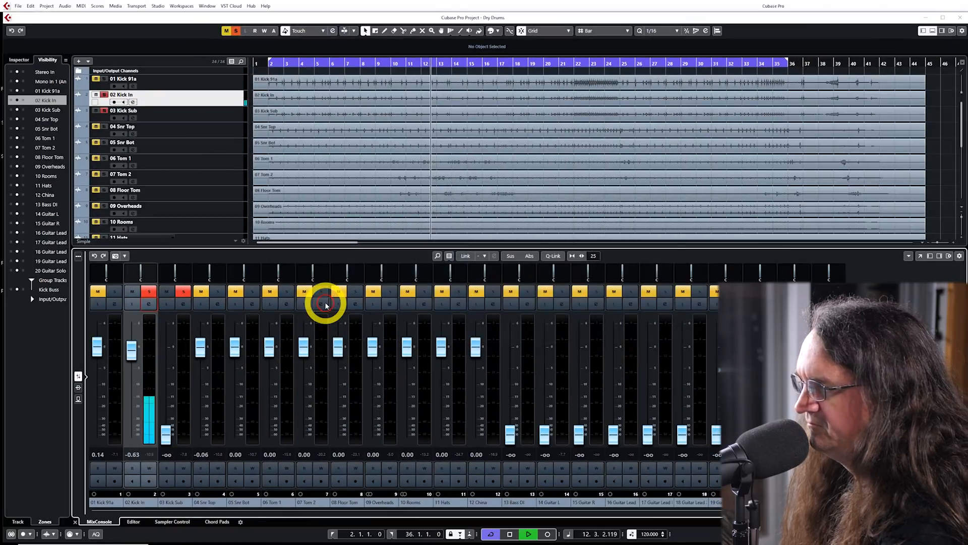
- Solo 01 Kick 91a again and balance the faders at -3.64 dB for Kick 91a, -0.14 dB for Kick In and -3.95 dB for Kick Sub
click(116, 292)
drag(97, 350, 99, 354)
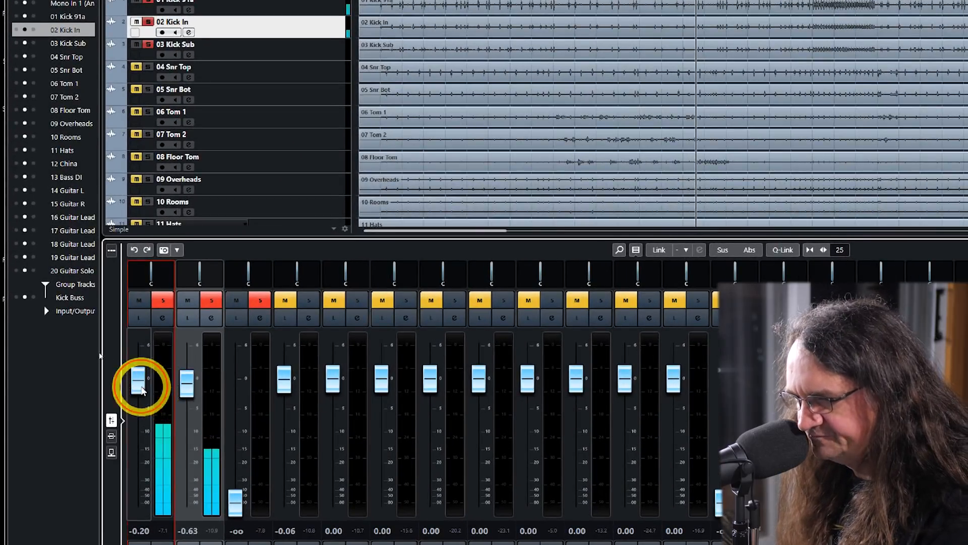
drag(142, 390, 150, 449)
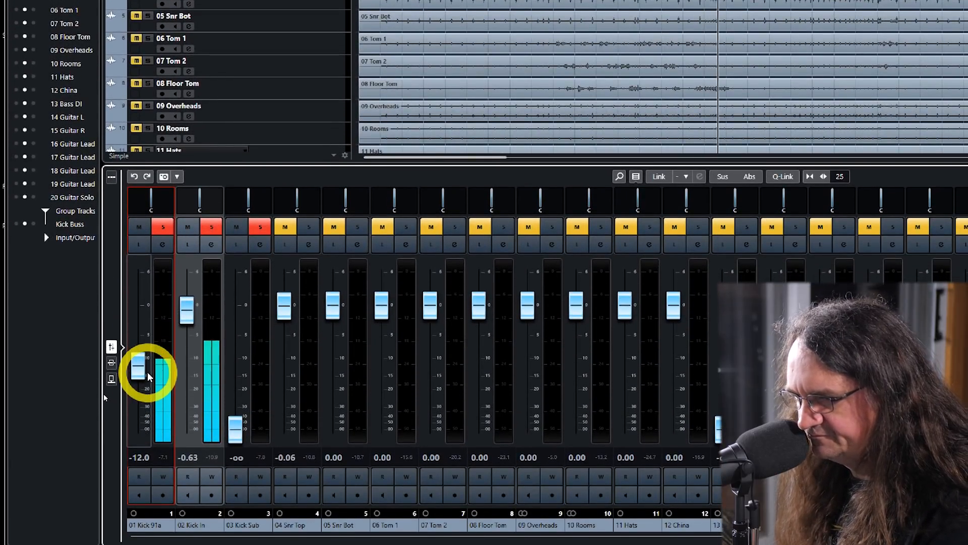
drag(149, 376, 152, 339)
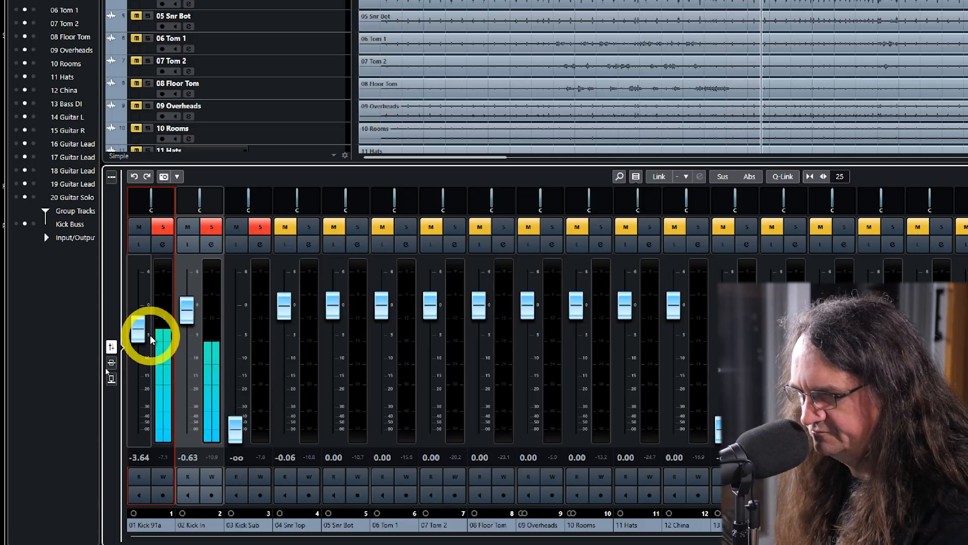
mouse_move(151, 339)
mouse_down()
mouse_move(190, 398)
mouse_move(186, 313)
mouse_move(139, 328)
mouse_up()
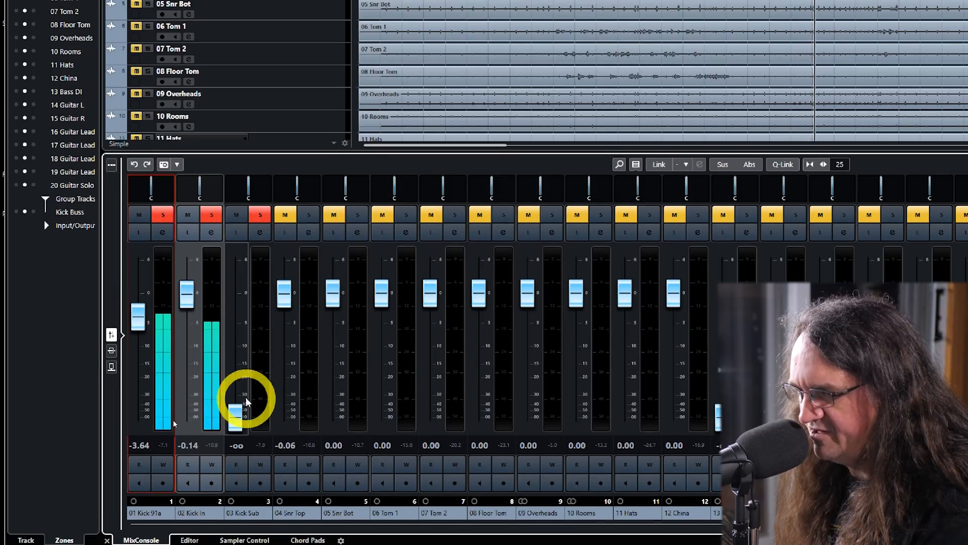
drag(246, 401, 244, 315)
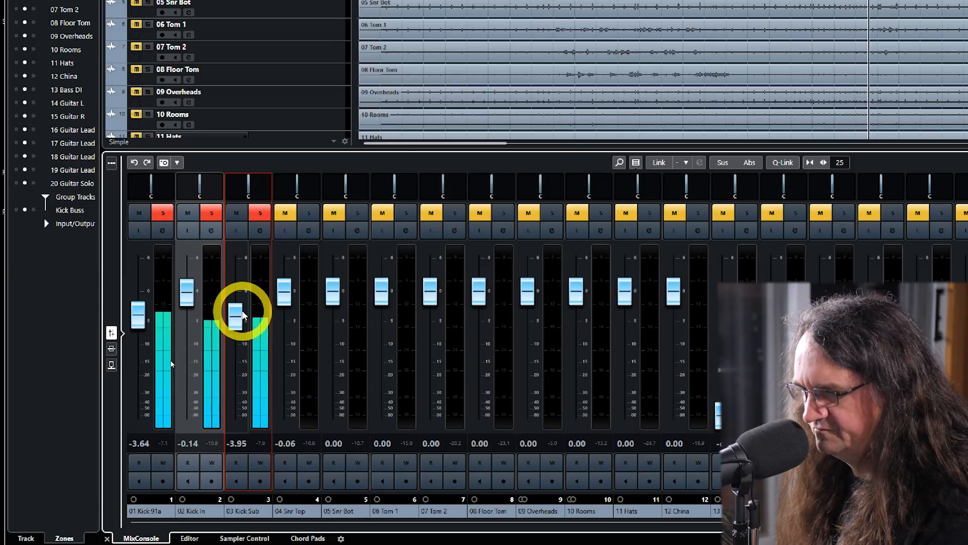
- Open the Kick Buss channel settings and boost its 4 HI equalizer band by 11.9 dB at 5749 Hz during playback
click(297, 298)
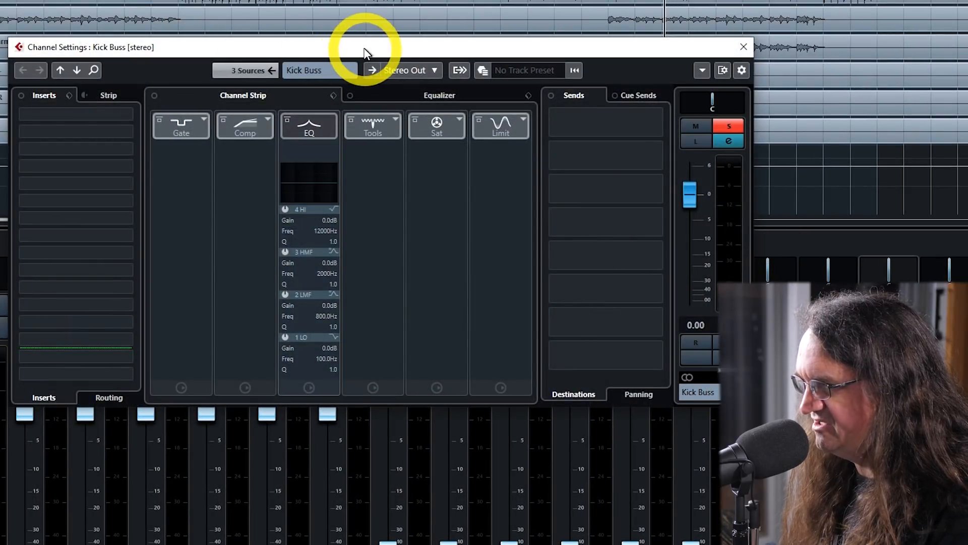
drag(359, 45, 381, 53)
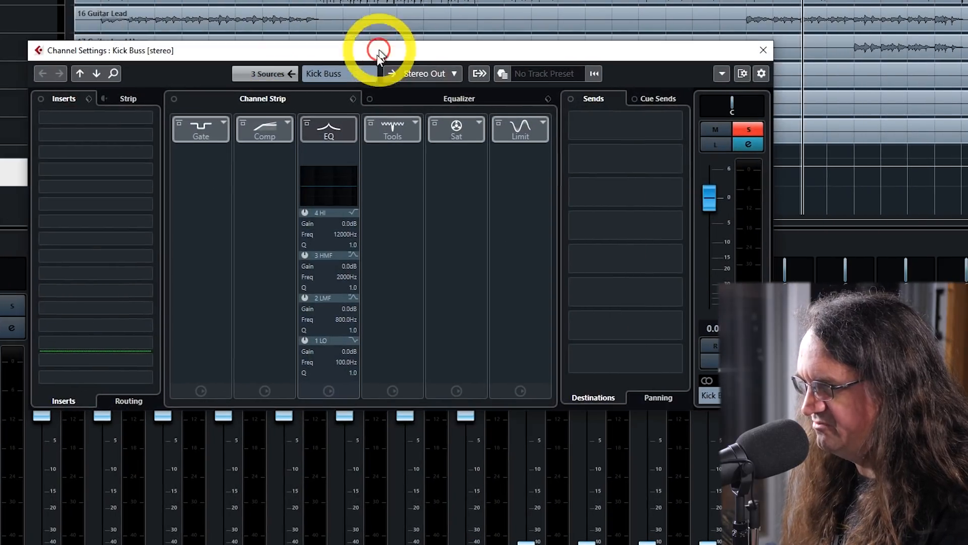
key(space)
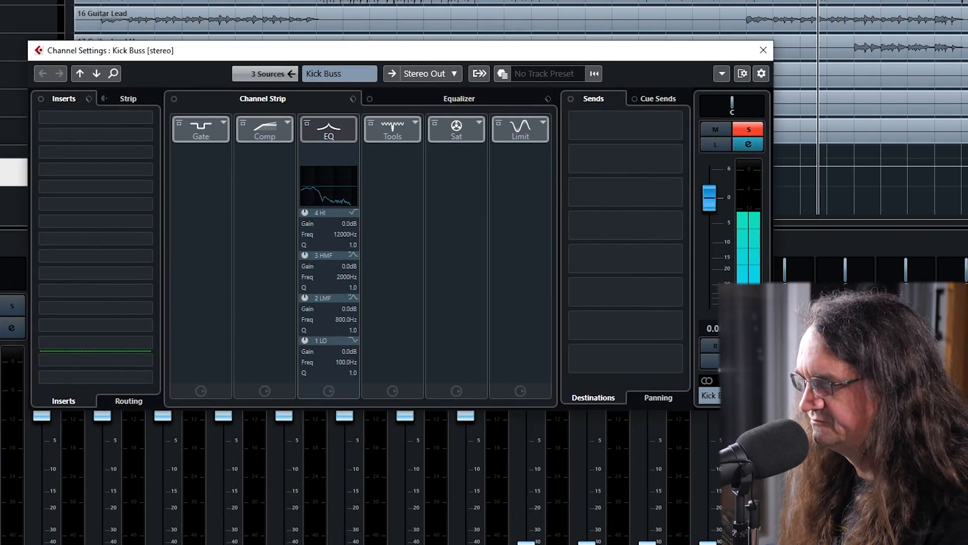
click(483, 101)
drag(491, 191, 479, 159)
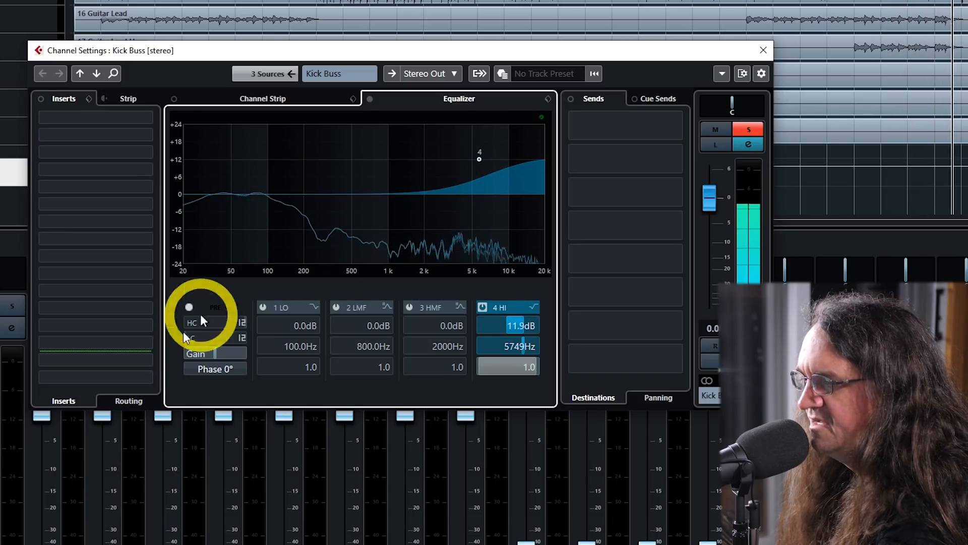
- Turn on the Kick Buss low-cut filter and set its frequency to 34.4 Hz
click(191, 340)
click(204, 337)
click(235, 336)
mouse_move(234, 334)
mouse_down()
mouse_move(275, 337)
mouse_move(247, 339)
mouse_up()
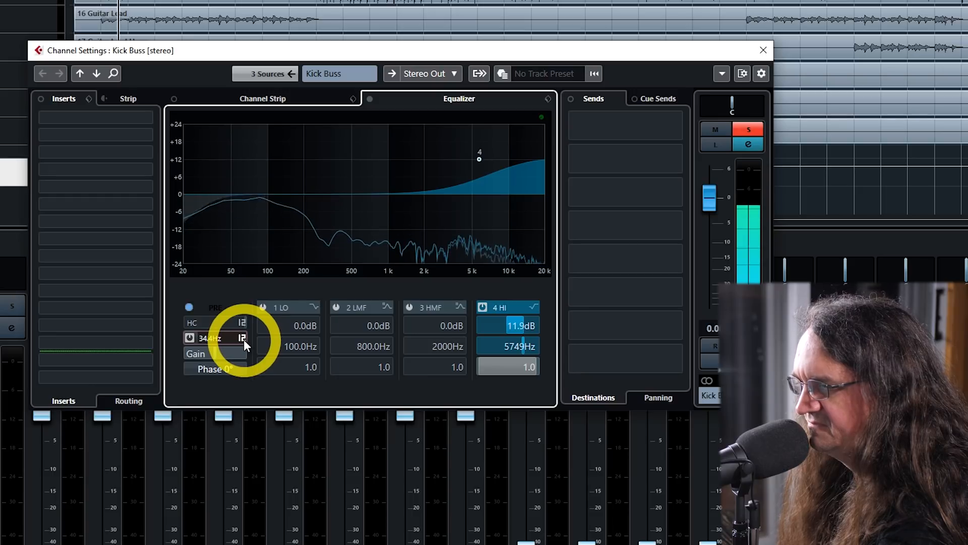
- Cut the 2 LMF band by 4.1 dB at 612.7 Hz with a Q of 0.4, and retune 4 HI to 12.3 dB at 4998 Hz
drag(353, 194, 353, 207)
scroll(354, 207, down, 4)
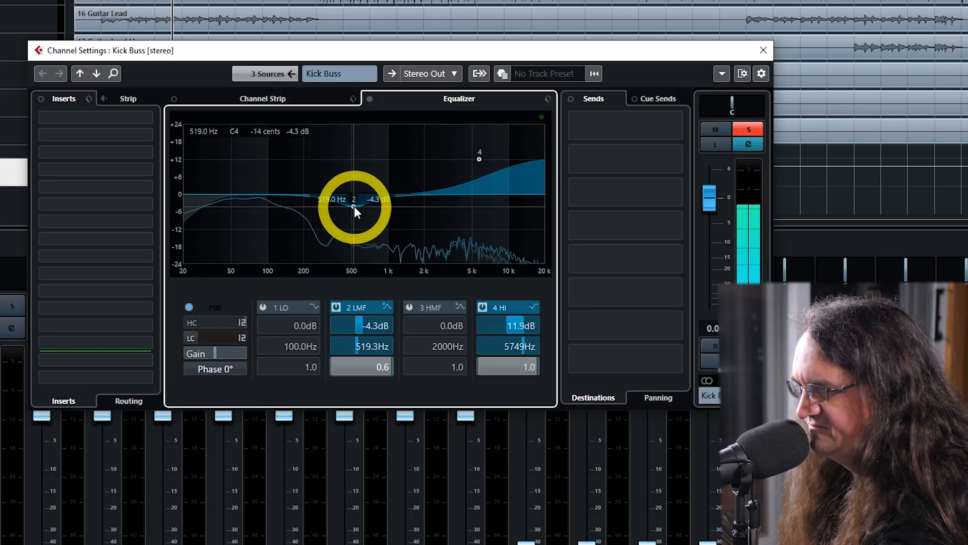
scroll(354, 206, down, 2)
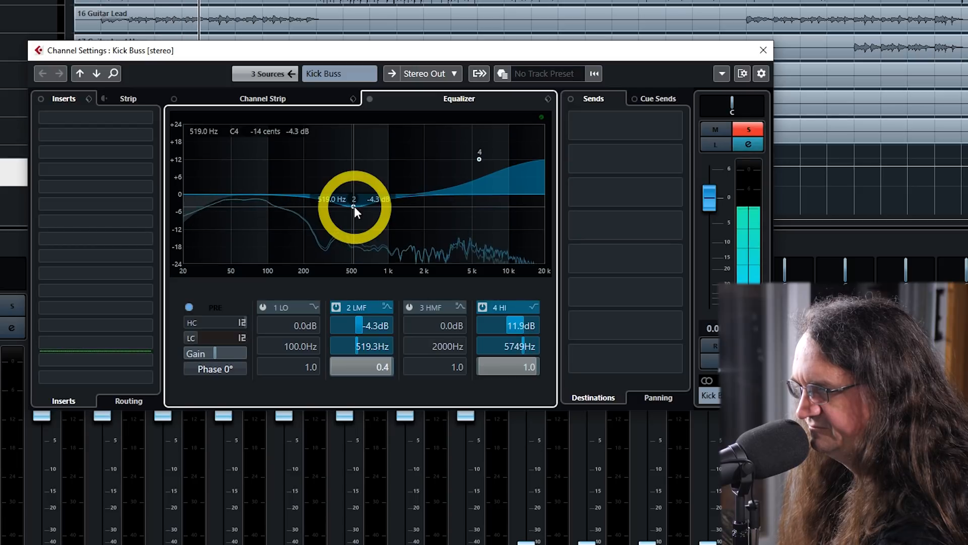
mouse_move(354, 206)
mouse_down()
mouse_move(363, 149)
mouse_move(335, 155)
mouse_move(380, 159)
mouse_move(361, 205)
mouse_up()
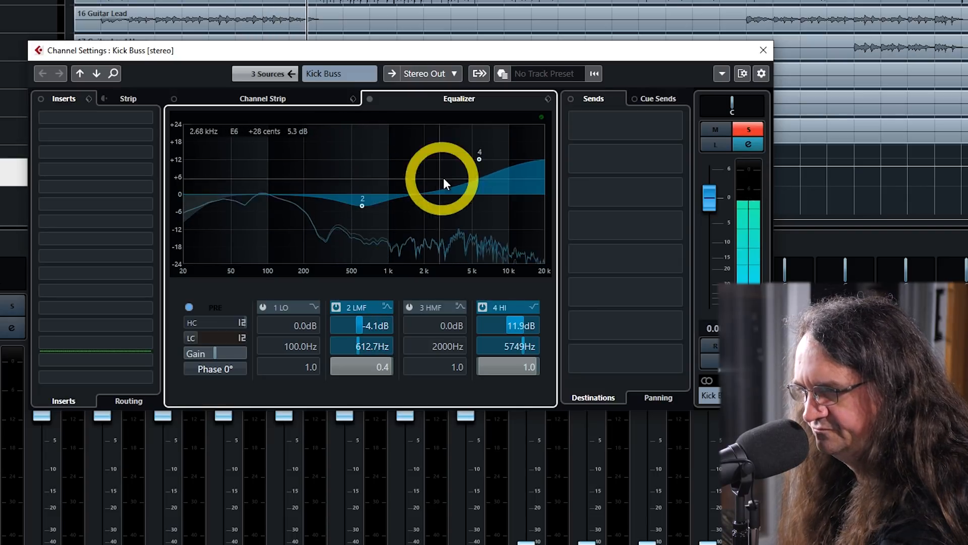
drag(479, 159, 472, 158)
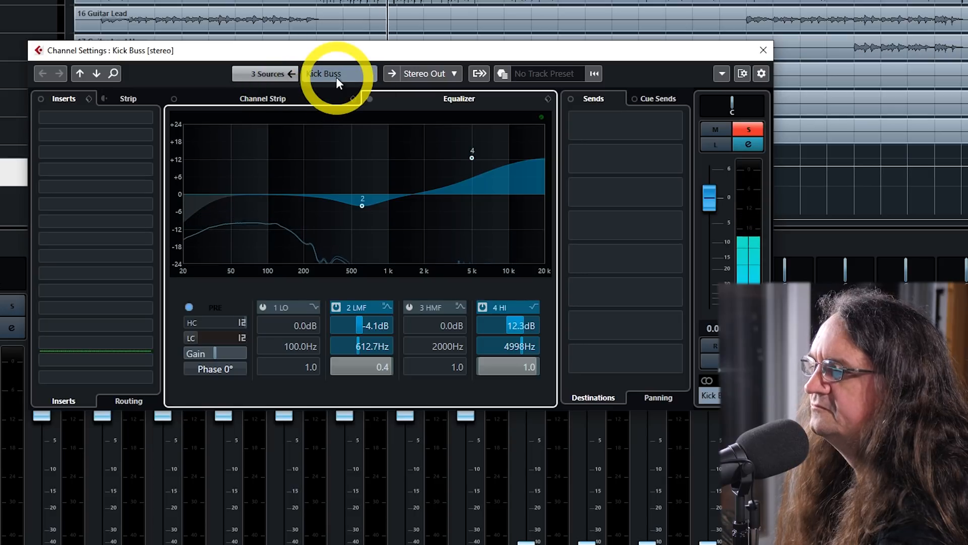
- Load VintageCompressor in the Kick Buss channel strip, set its ratio to 4 and turn on Punch
click(258, 98)
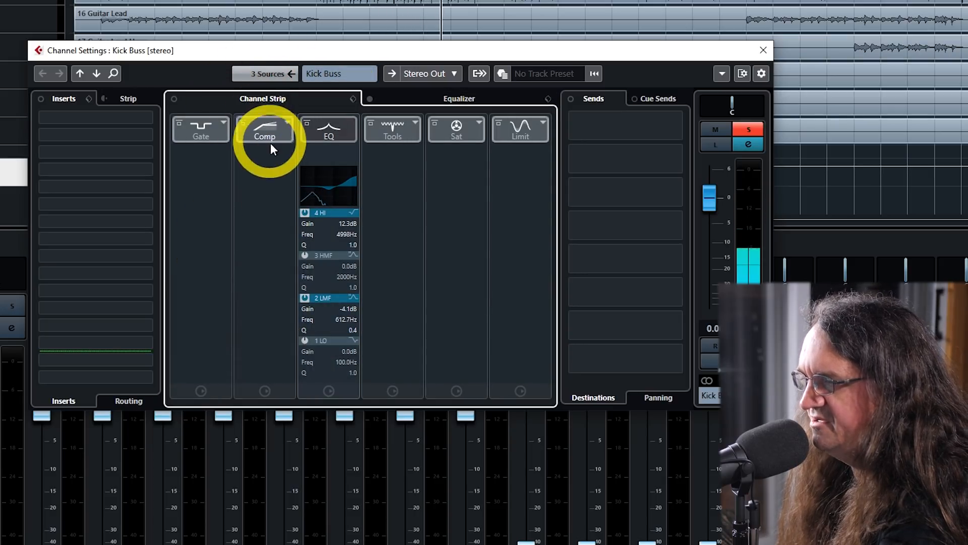
click(283, 136)
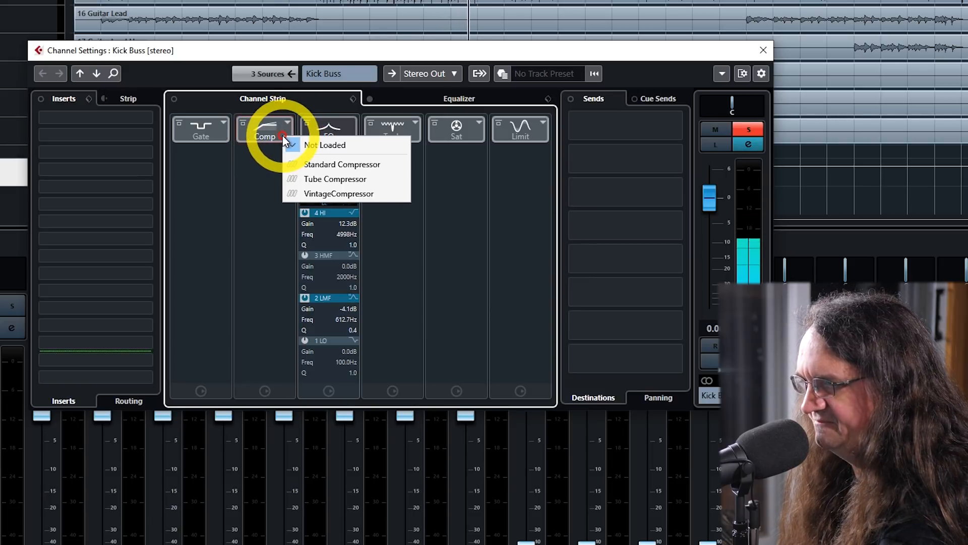
click(337, 192)
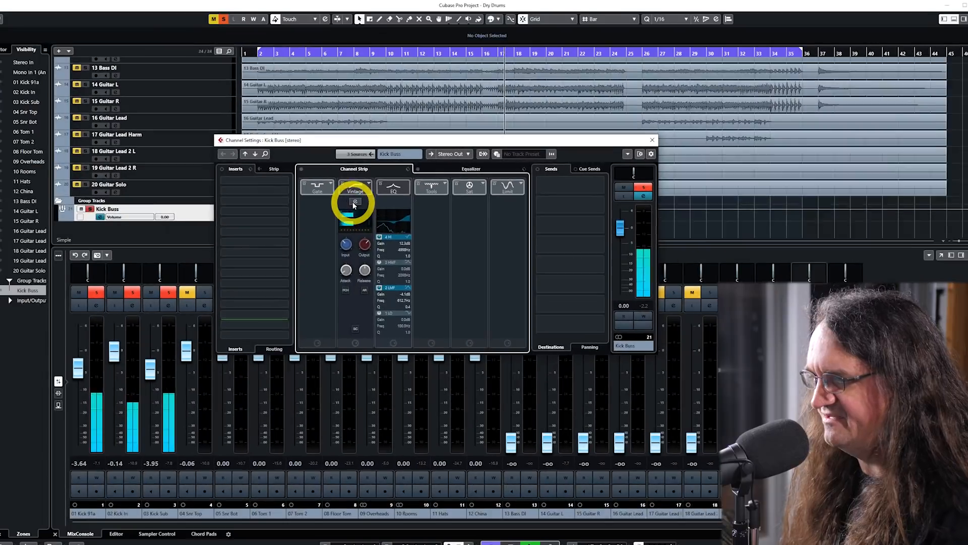
click(265, 154)
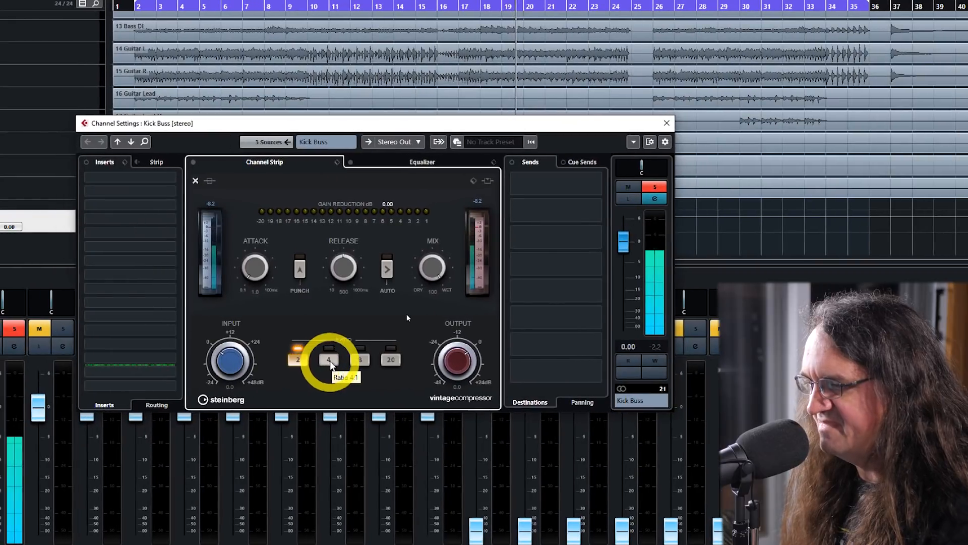
click(329, 364)
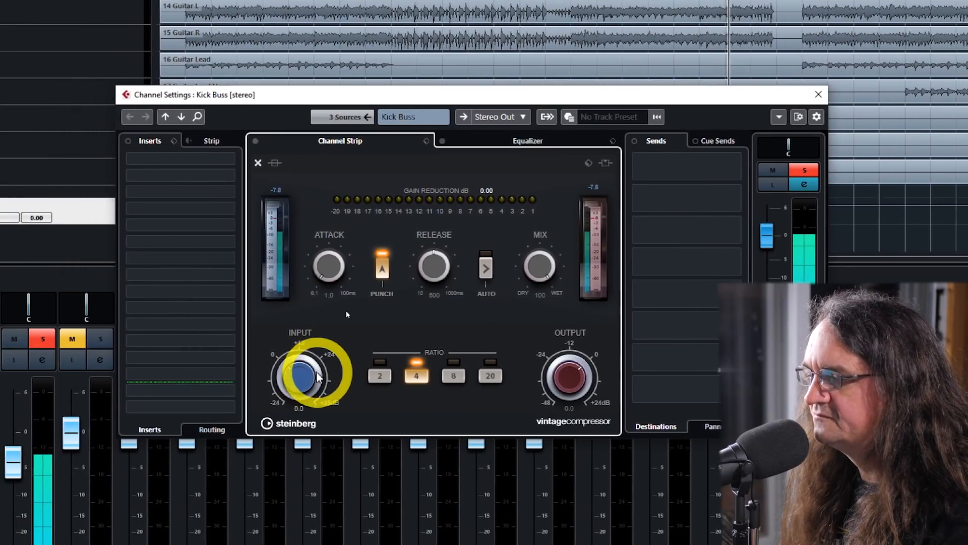
- Lower the Kick Buss fader to -2.57 dB and set the compressor's release to 10 ms and input to 12.0
drag(316, 360, 332, 361)
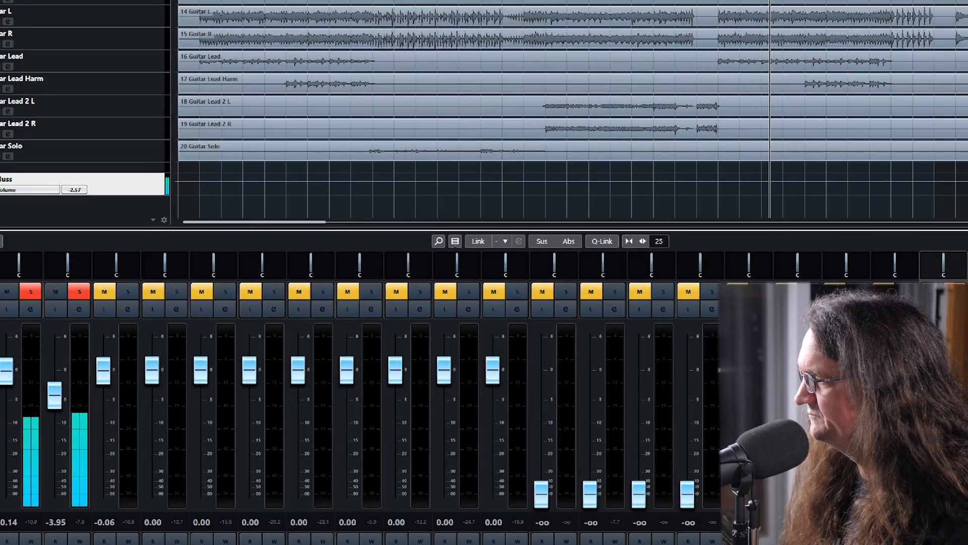
click(955, 309)
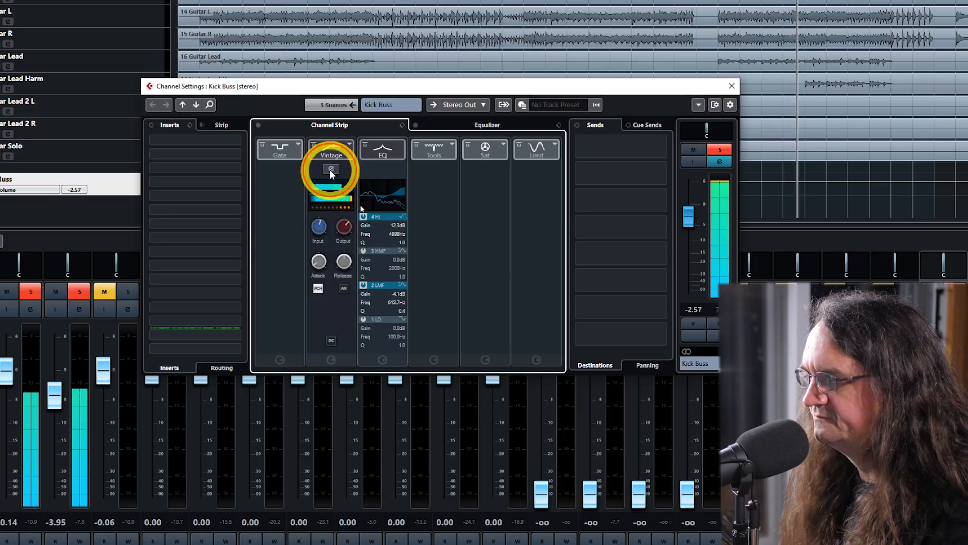
click(330, 169)
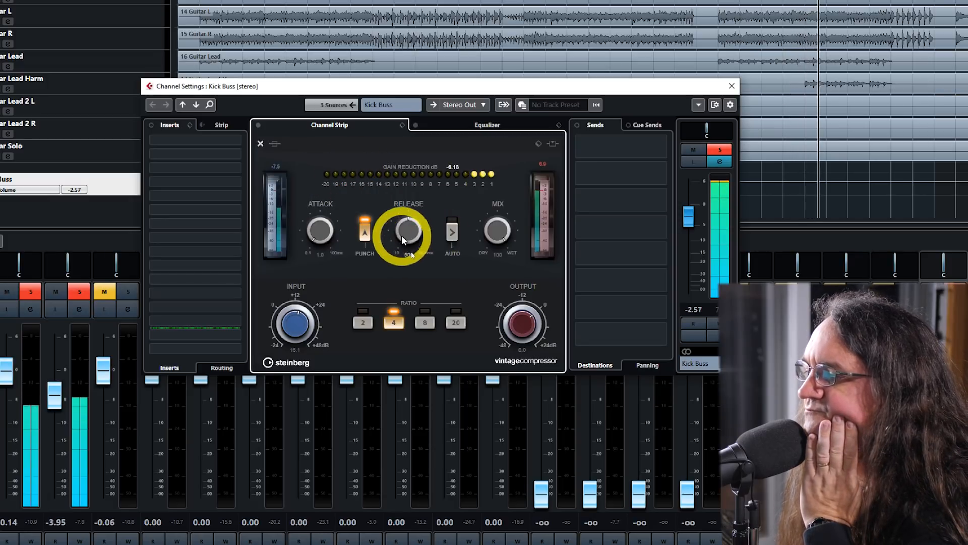
drag(402, 235, 401, 302)
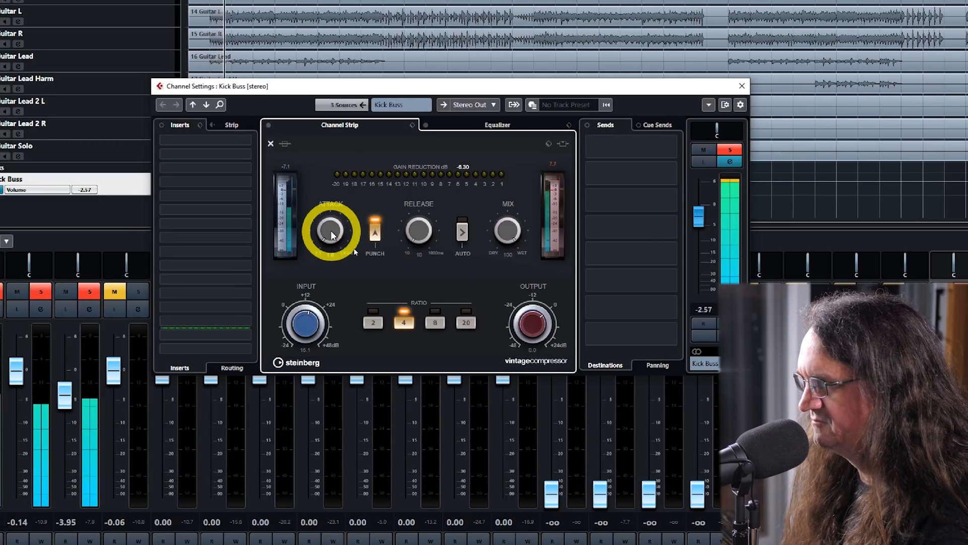
drag(311, 319, 326, 324)
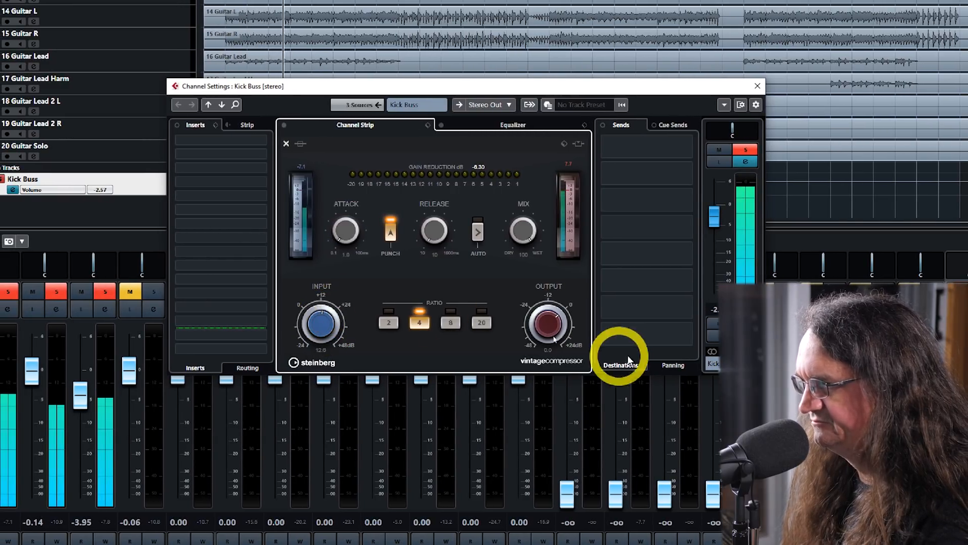
- Trim the compressor's output level while comparing it with bypass, and close the Kick Buss channel settings
drag(555, 332, 553, 331)
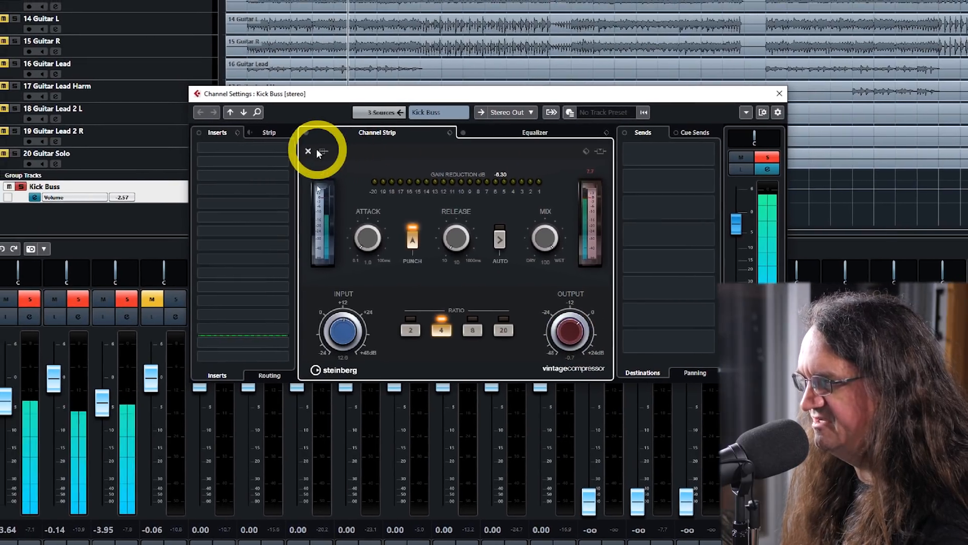
click(337, 152)
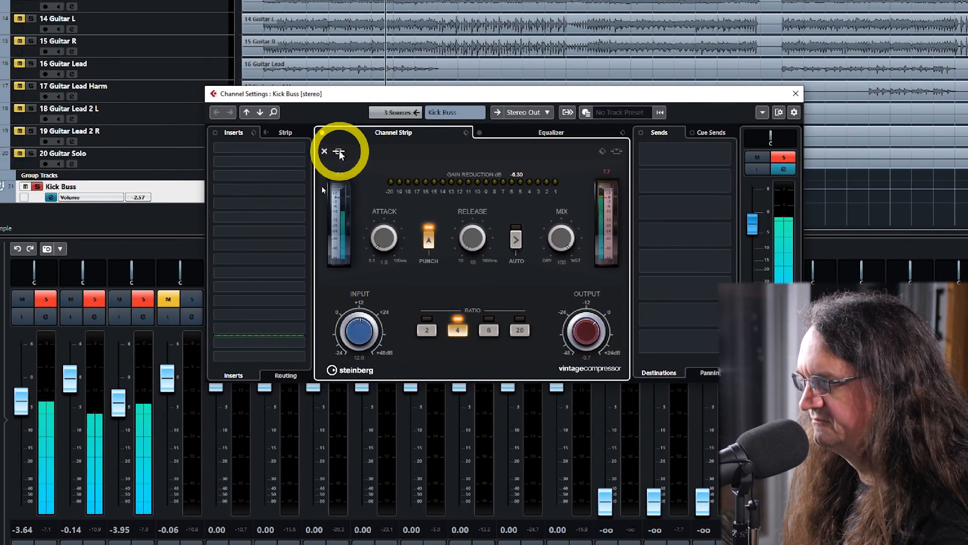
click(339, 152)
mouse_move(581, 331)
mouse_down()
mouse_move(575, 352)
mouse_move(577, 341)
mouse_up()
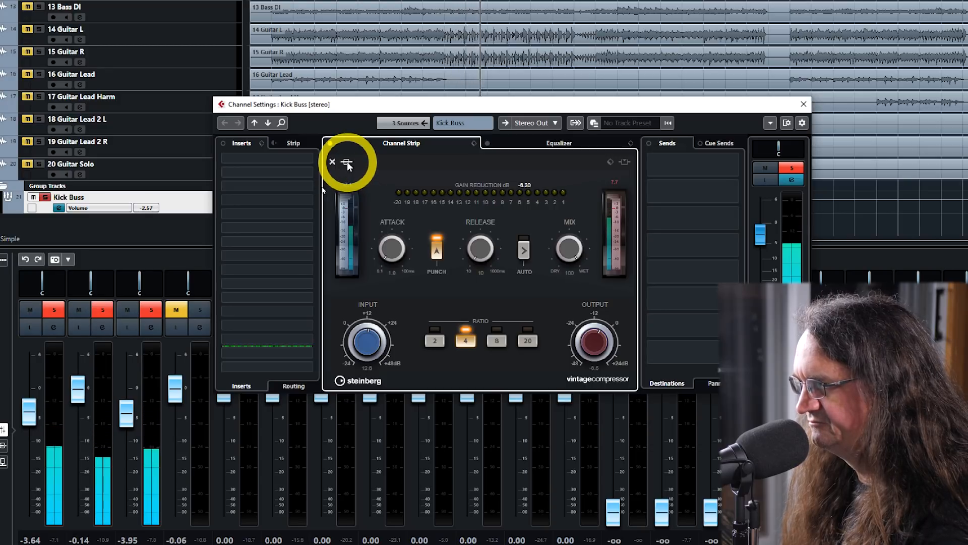
click(347, 163)
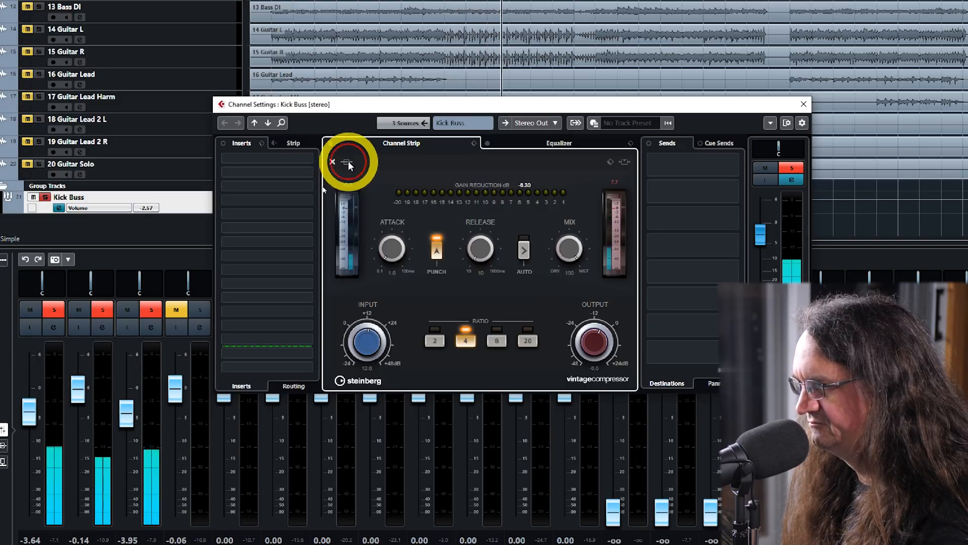
drag(593, 341, 543, 307)
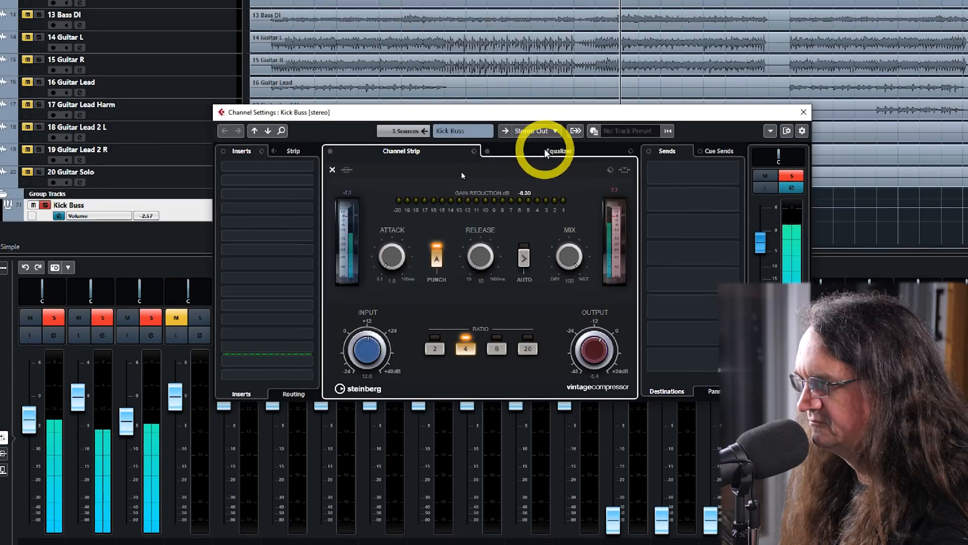
click(550, 142)
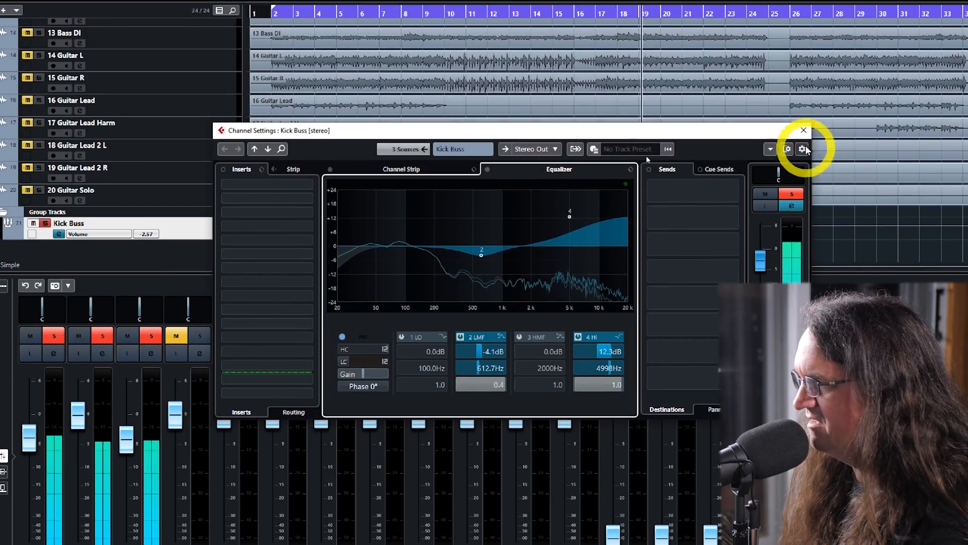
click(804, 112)
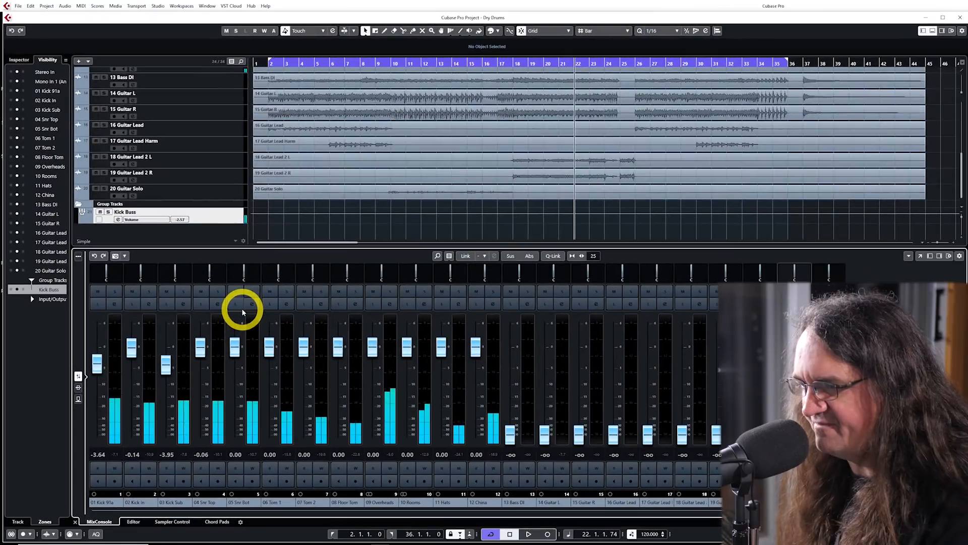
- Select channels 04 Snr Top through 12 China and lower their faders together, Snr Top to -15.2 dB and the rest to -16.0 dB
mouse_move(200, 347)
mouse_down()
mouse_move(205, 318)
mouse_move(447, 341)
mouse_move(218, 335)
mouse_move(209, 357)
mouse_up()
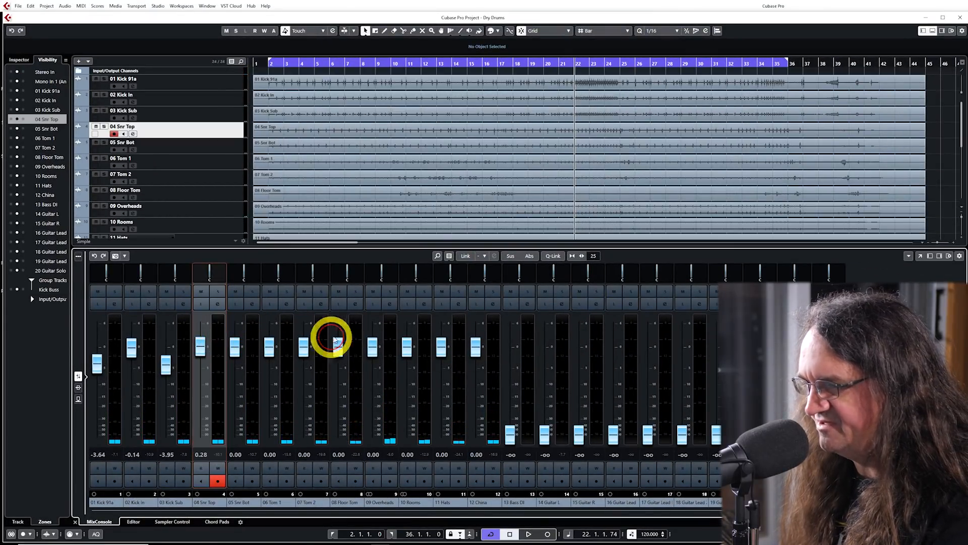
shift+click(488, 338)
drag(200, 346, 279, 389)
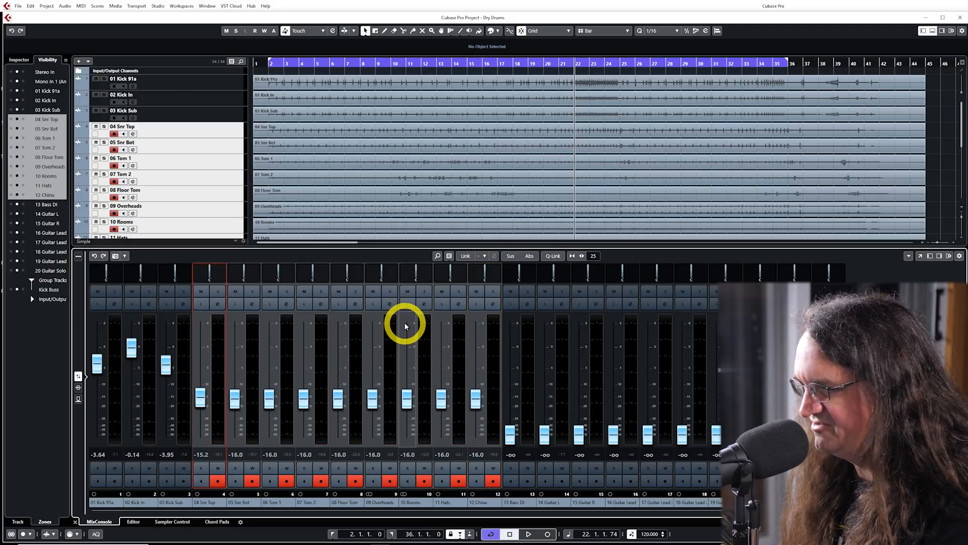
- Reset the 04 Snr Top and 05 Snr Bot faders to 0.00 dB and solo each mic in turn during playback
key(space)
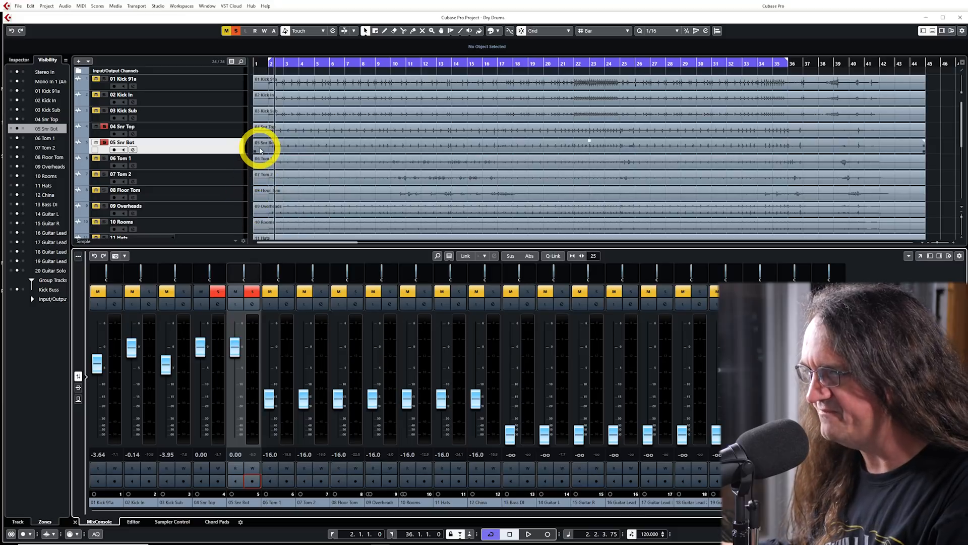
click(253, 291)
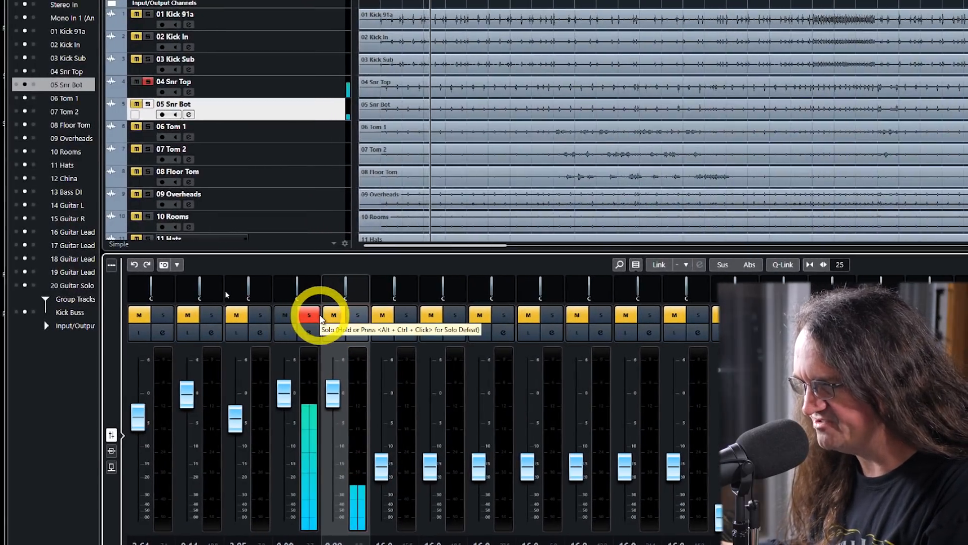
ctrl+click(356, 316)
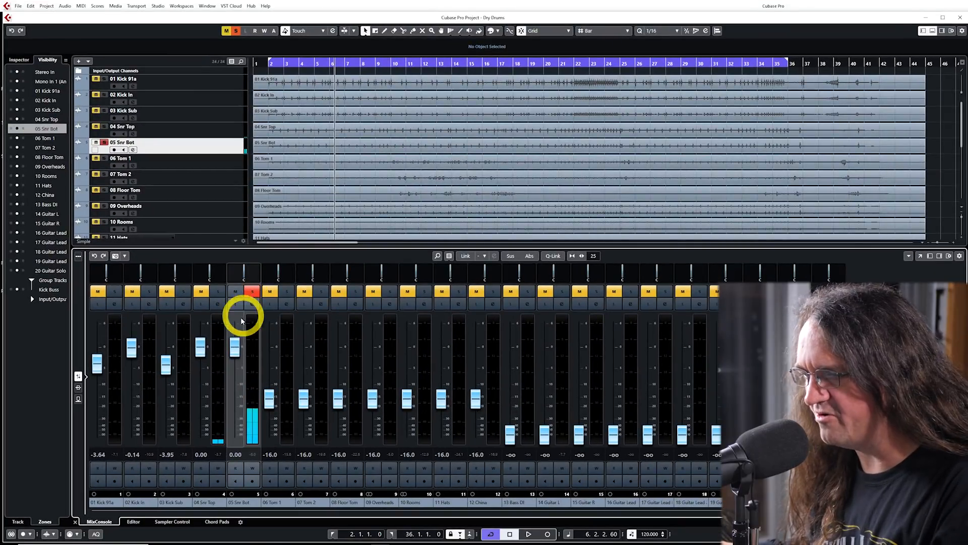
- Add a stereo group channel named snare bus to the selected 04 Snr Top and 05 Snr Bot channels
click(222, 332)
right_click(219, 325)
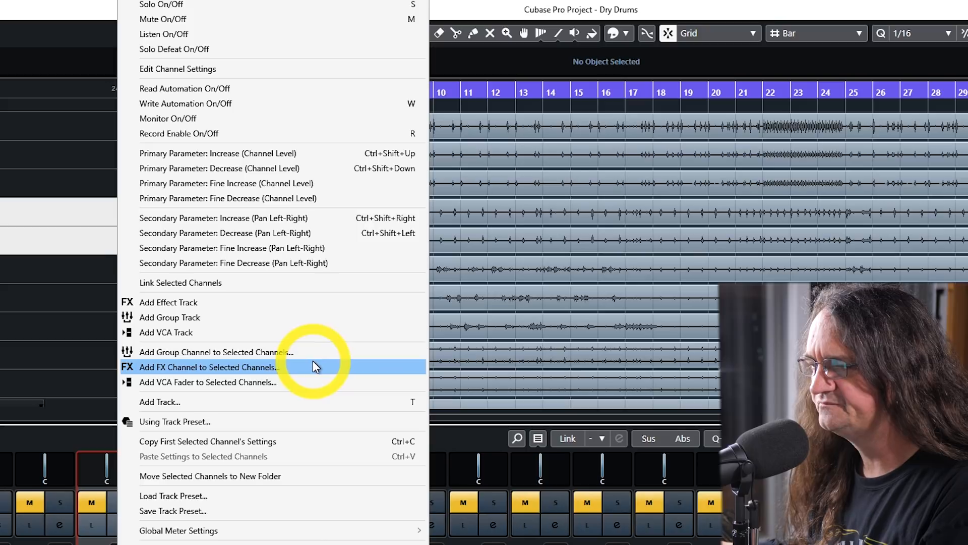
click(275, 351)
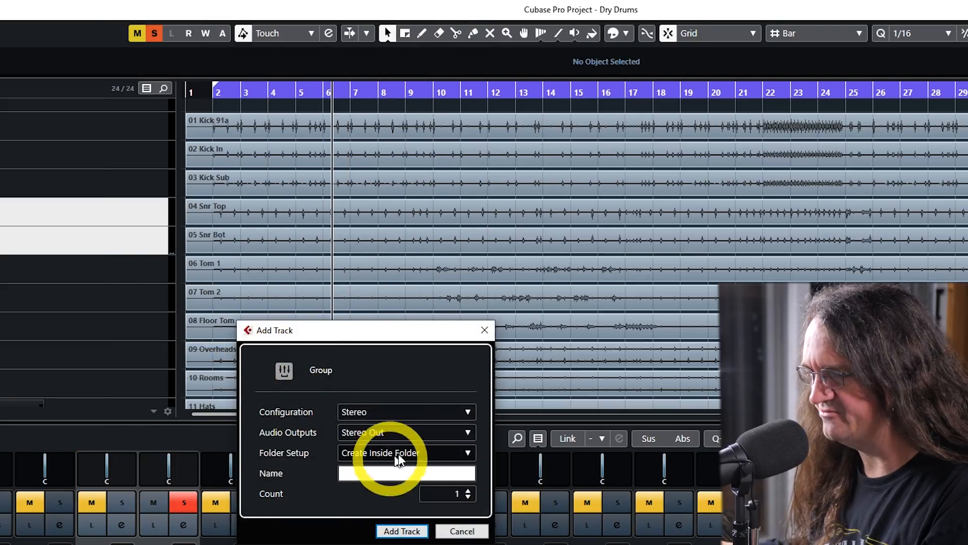
text(snare bus)
key(Return)
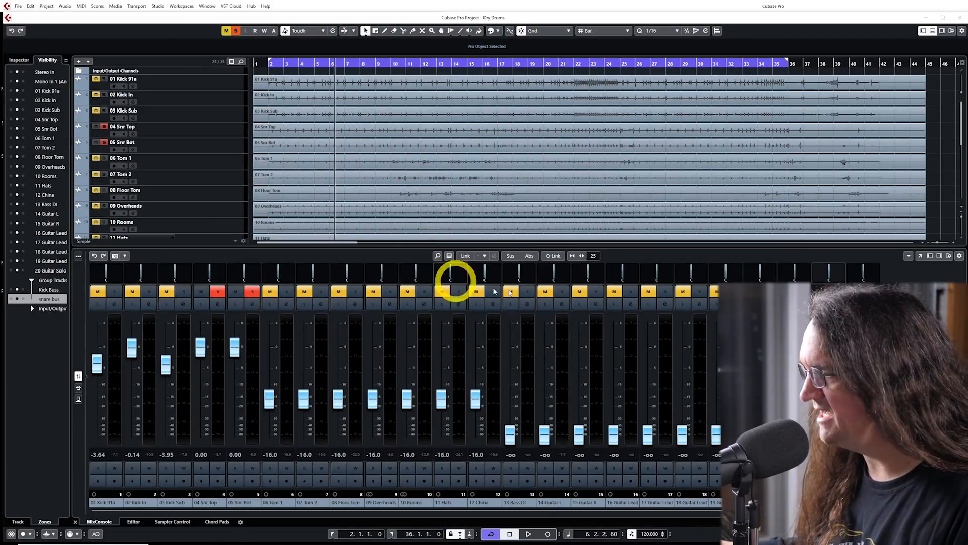
- Lower the 05 Snr Bot fader to -5.21 dB during playback and open the snare bus channel settings
key(space)
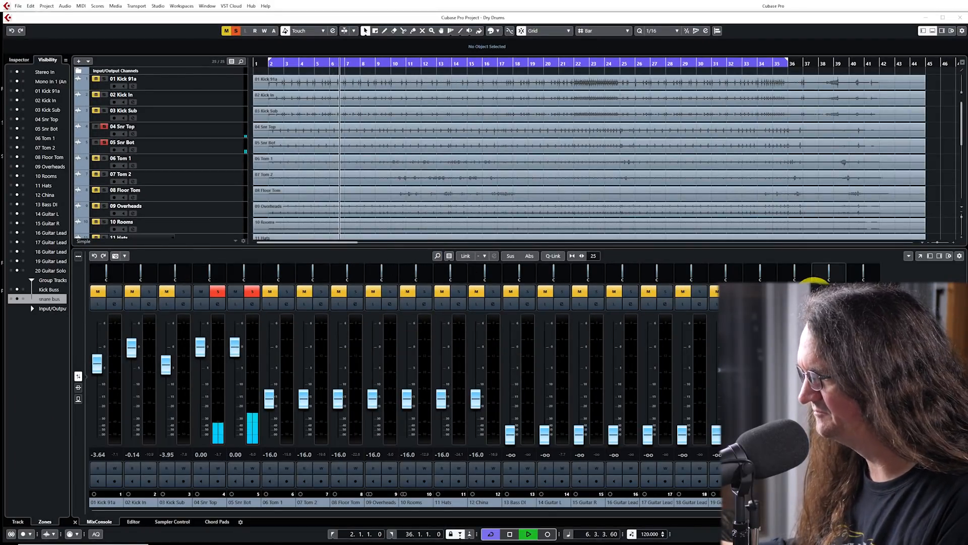
click(816, 312)
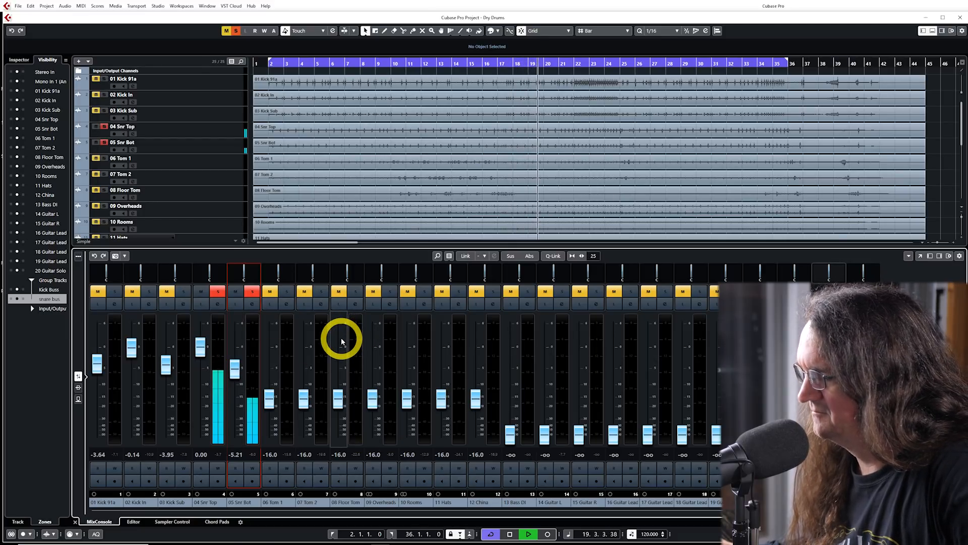
click(837, 303)
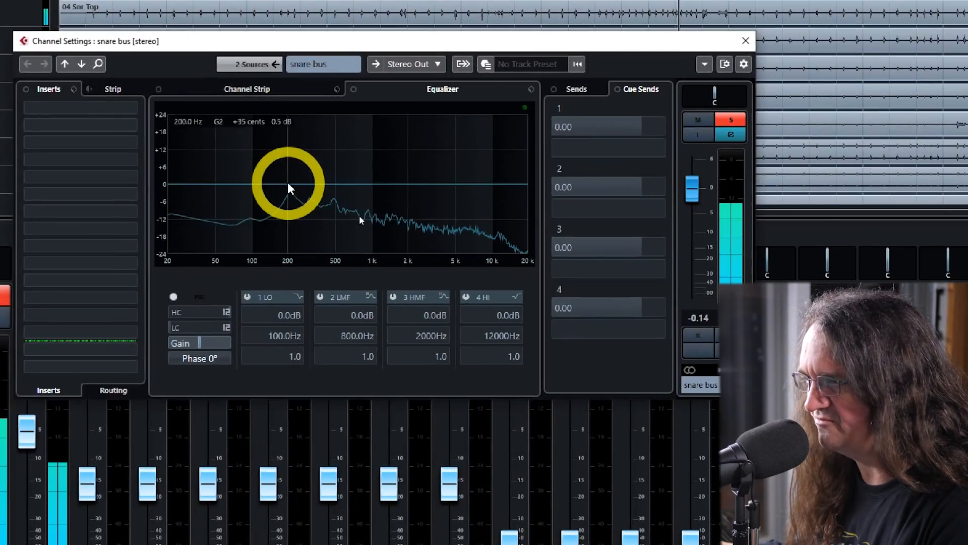
- Sweep a narrow 2 LMF boost to locate the snare ring, and cut the band by 11.2 dB at 282.0 Hz with a Q of 7.8
drag(350, 212, 350, 205)
drag(292, 173, 309, 122)
scroll(296, 150, up, 8)
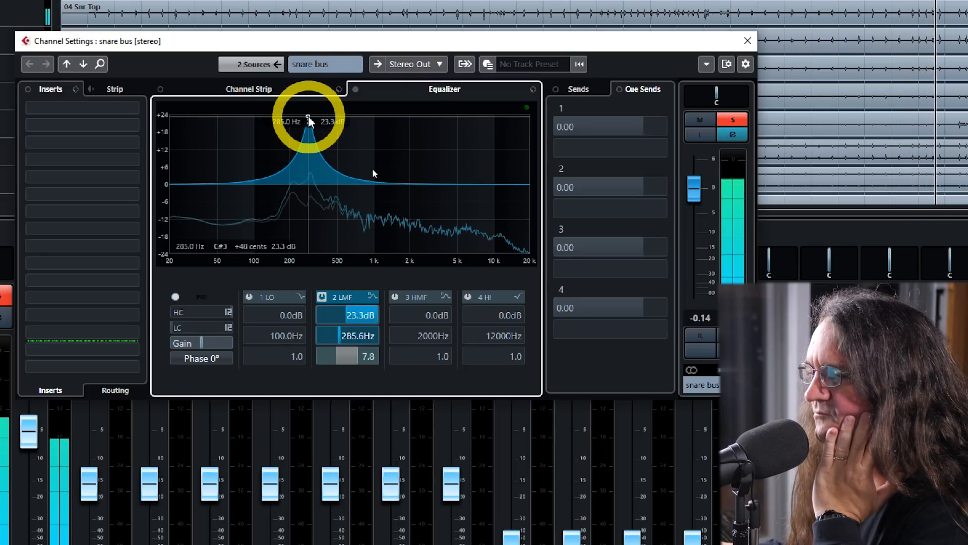
click(374, 335)
drag(368, 315, 314, 327)
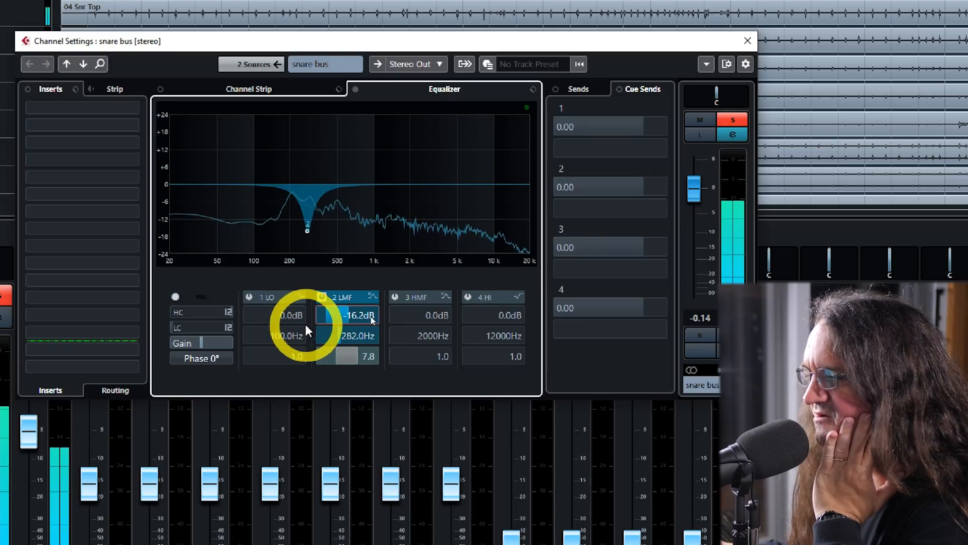
drag(316, 326, 301, 333)
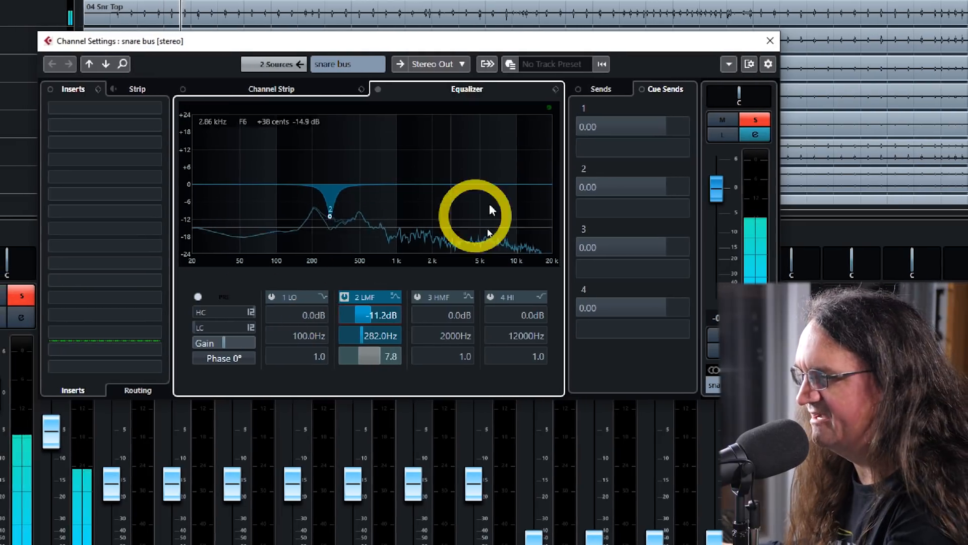
- Boost the snare bus 4 HI band by 4.6 dB at 5193 Hz and set 3 HMF to -0.2 dB at 1218 Hz
drag(500, 184, 481, 171)
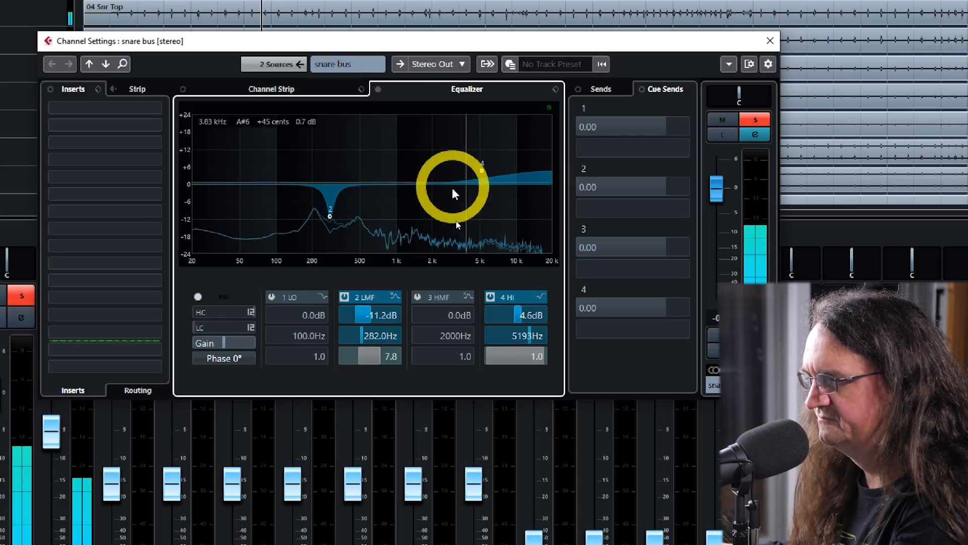
mouse_move(393, 183)
mouse_down()
mouse_move(398, 171)
mouse_move(373, 169)
mouse_move(410, 166)
mouse_move(410, 195)
mouse_move(409, 168)
mouse_move(407, 184)
mouse_up()
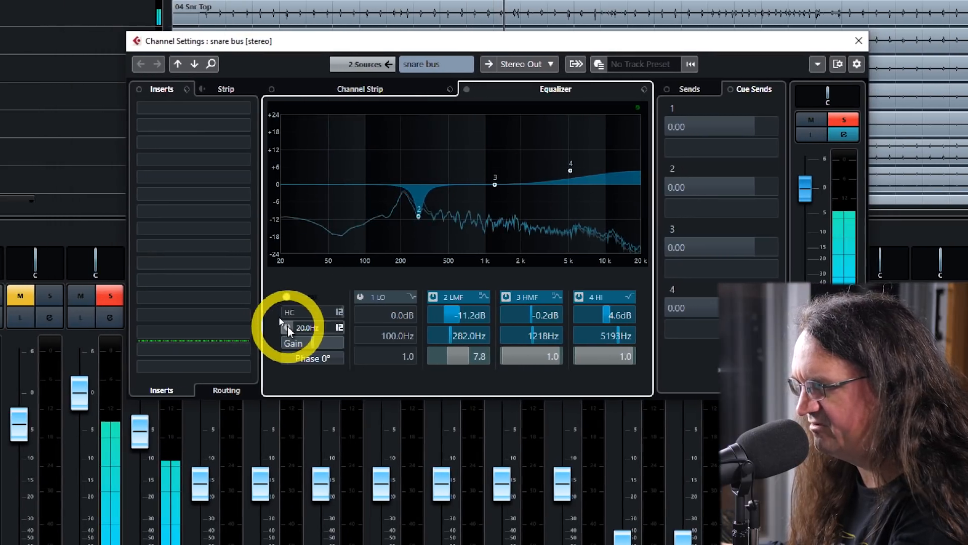
- Turn on the snare bus low-cut filter at 80.1 Hz and boost the 1 LO band by 3.7 dB at 120.2 Hz
drag(289, 328, 339, 330)
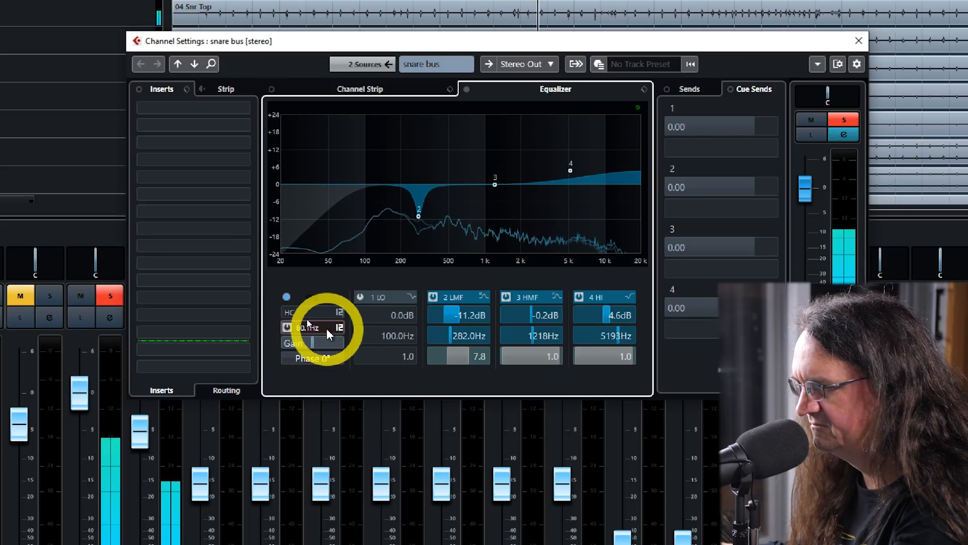
click(373, 183)
drag(374, 187, 374, 174)
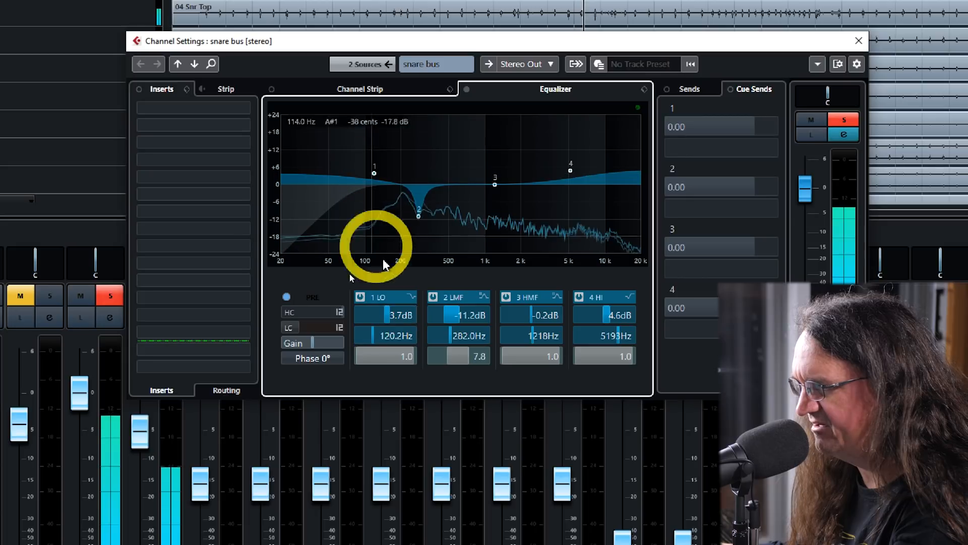
- Switch the snare bus 1 LO band to Parametric II and set it to 3.9 dB at 99.3 Hz with a Q of 0.5
click(411, 297)
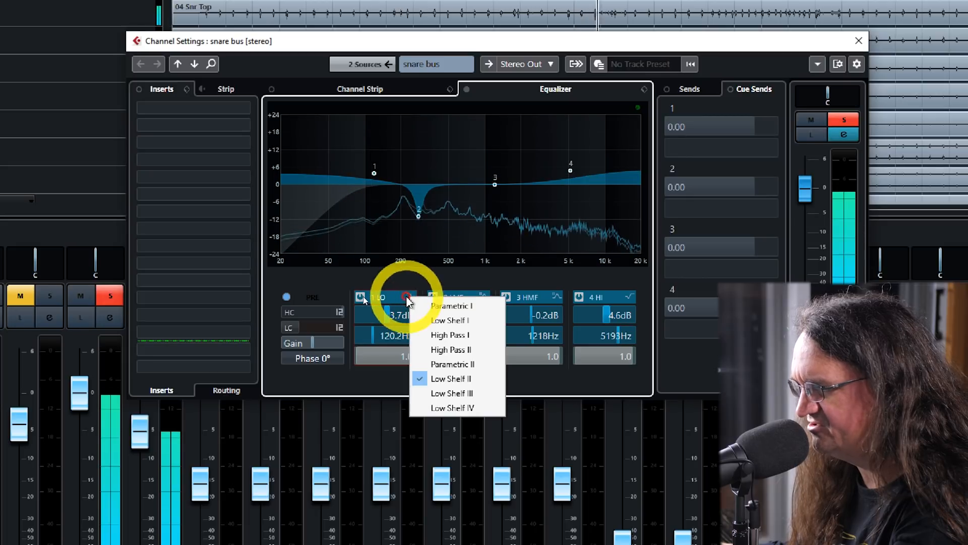
click(466, 363)
drag(373, 174, 365, 174)
scroll(376, 173, down, 5)
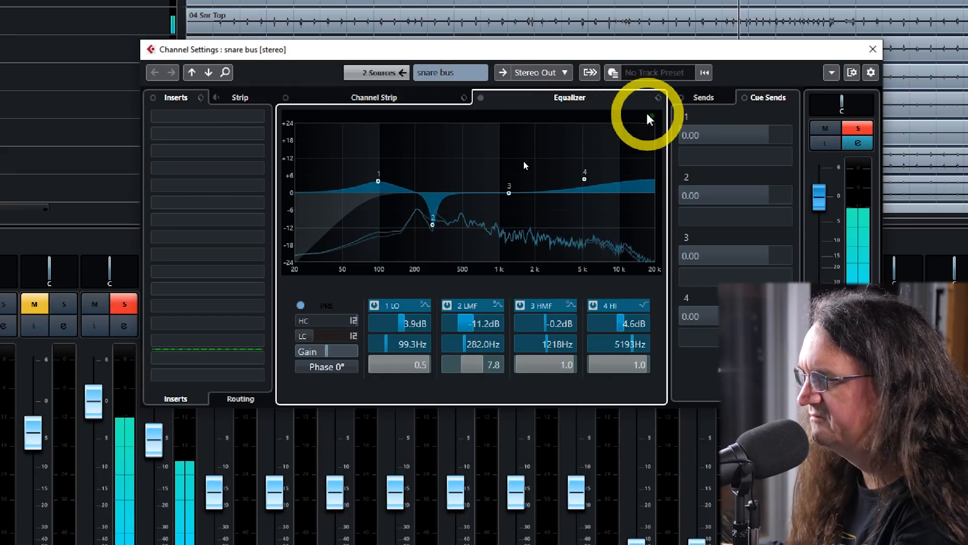
click(653, 119)
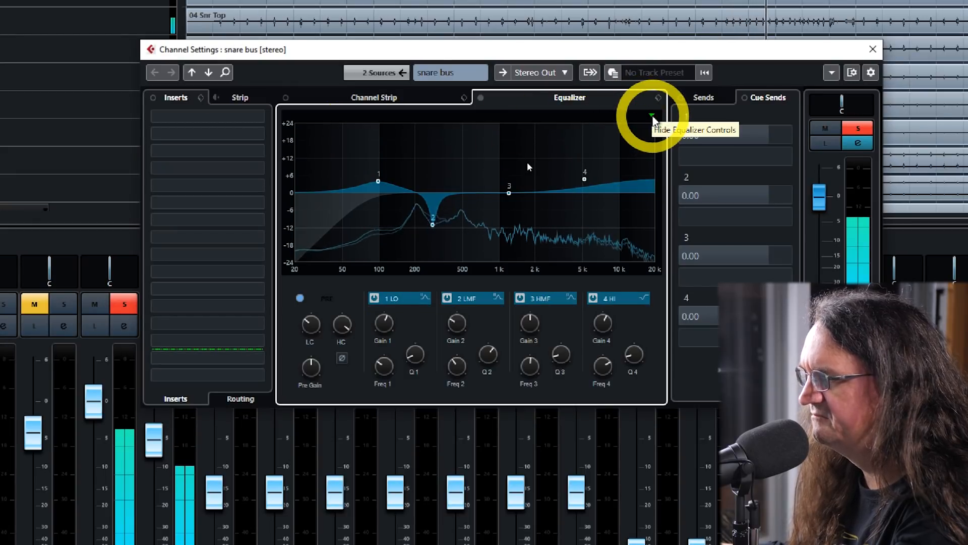
click(653, 119)
click(653, 119)
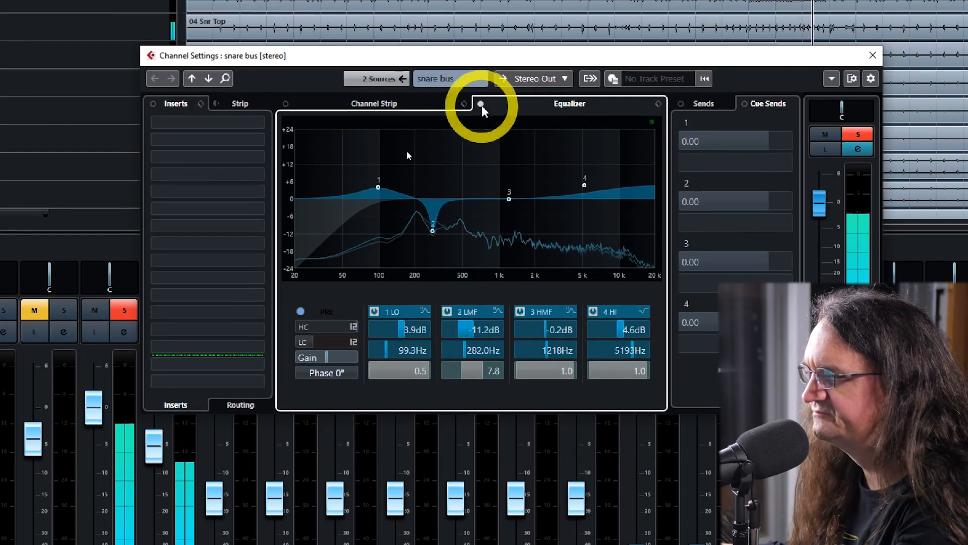
- Compare the snare bus sound with the equalizer bypassed and active, and close the channel settings
click(481, 105)
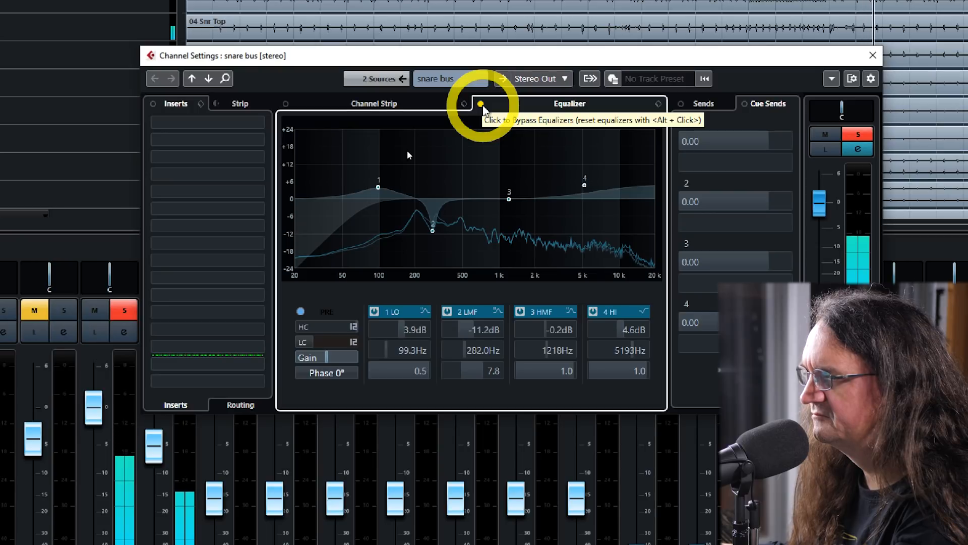
click(482, 105)
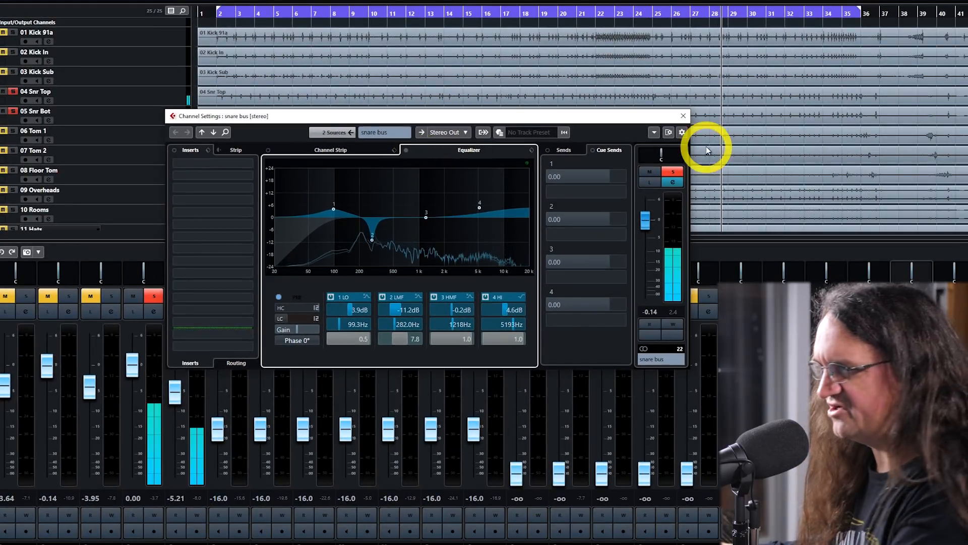
click(684, 115)
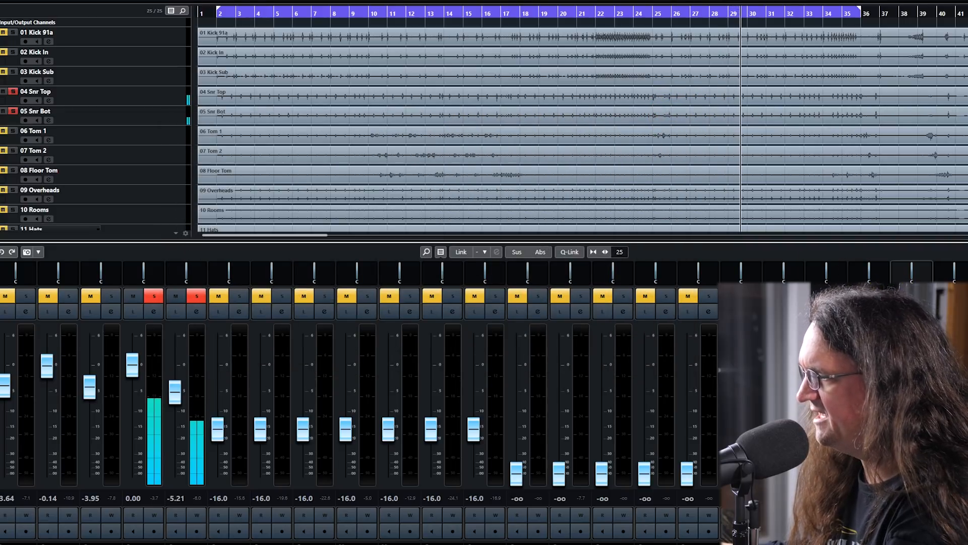
- Load the Vintage Compressor in the snare bus channel strip and open its detailed controls
click(921, 311)
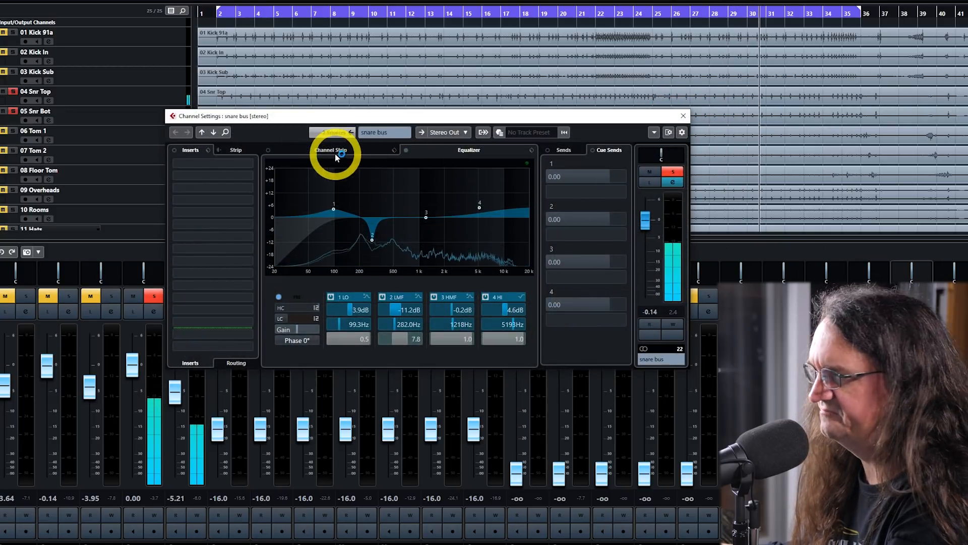
click(338, 156)
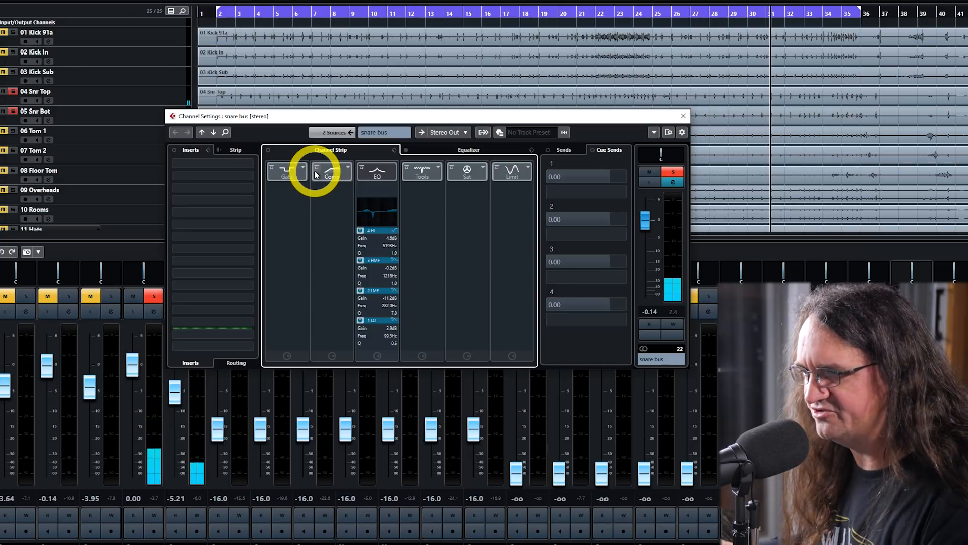
click(330, 178)
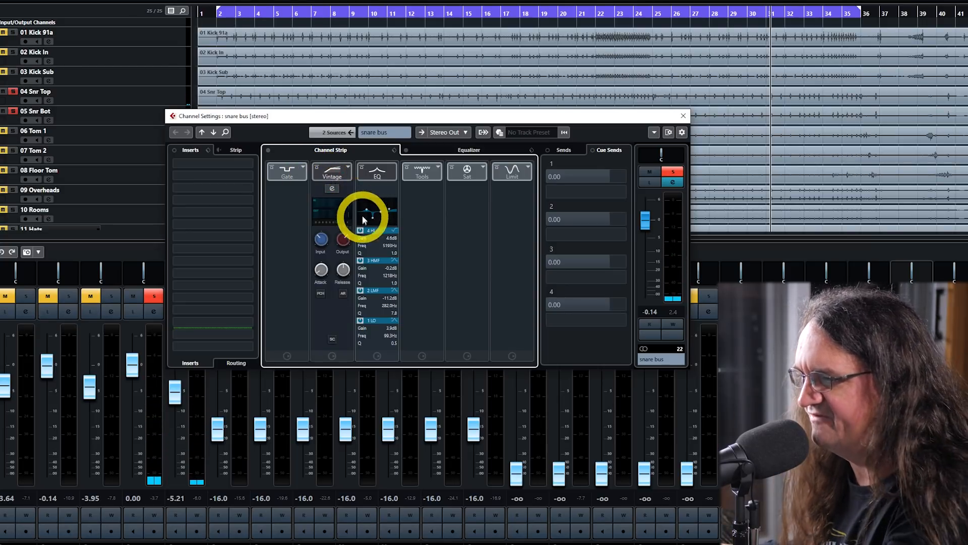
click(332, 189)
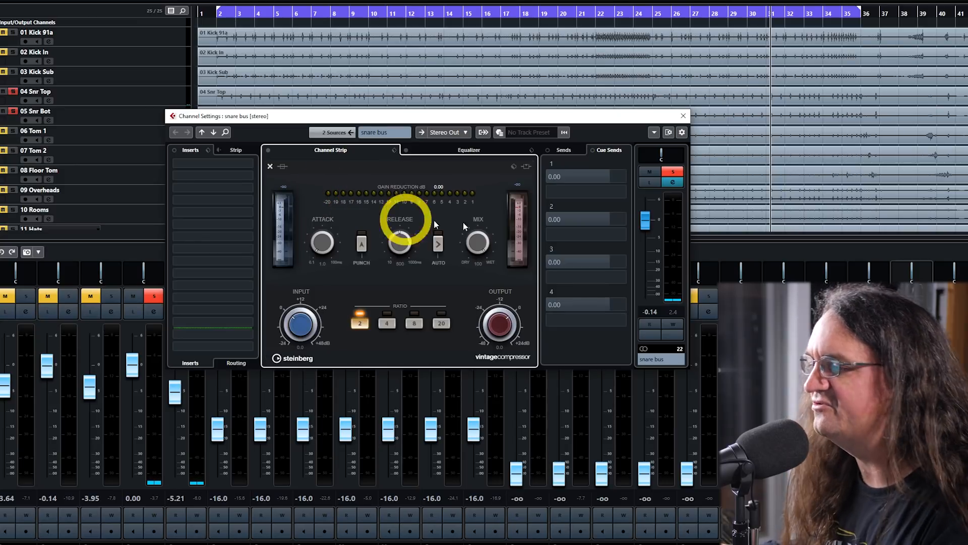
- Set the snare bus compressor to ratio 4, with a 100 ms attack and a 10 ms release
click(387, 323)
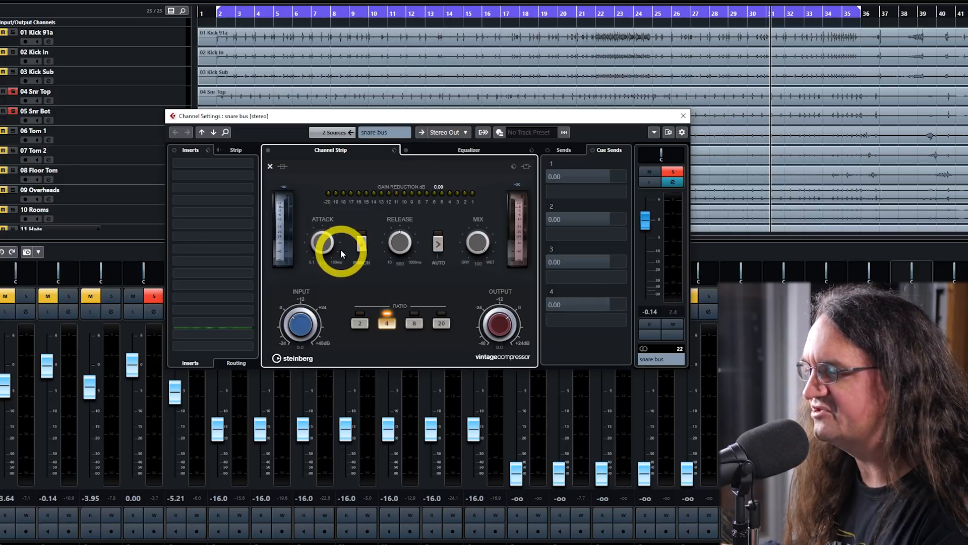
click(322, 252)
drag(322, 252, 327, 236)
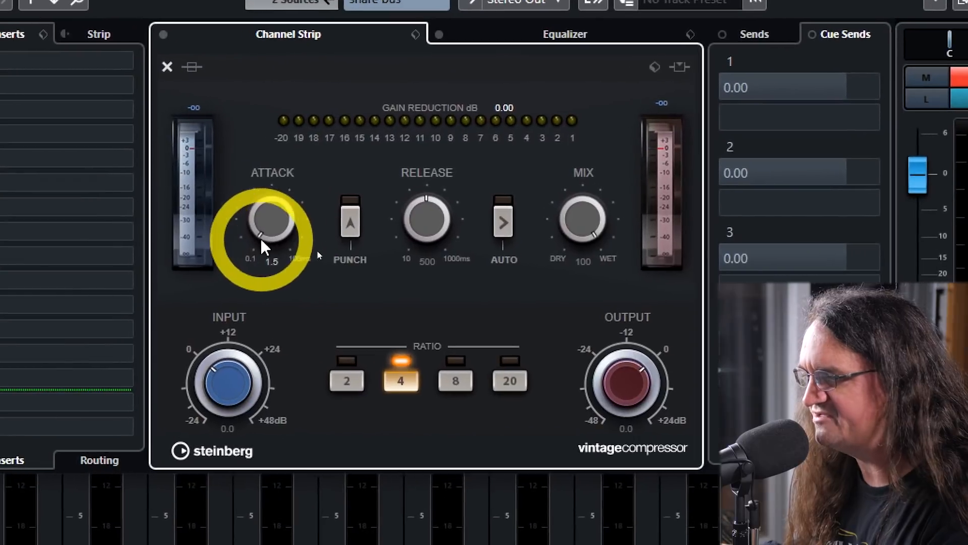
drag(291, 208, 294, 14)
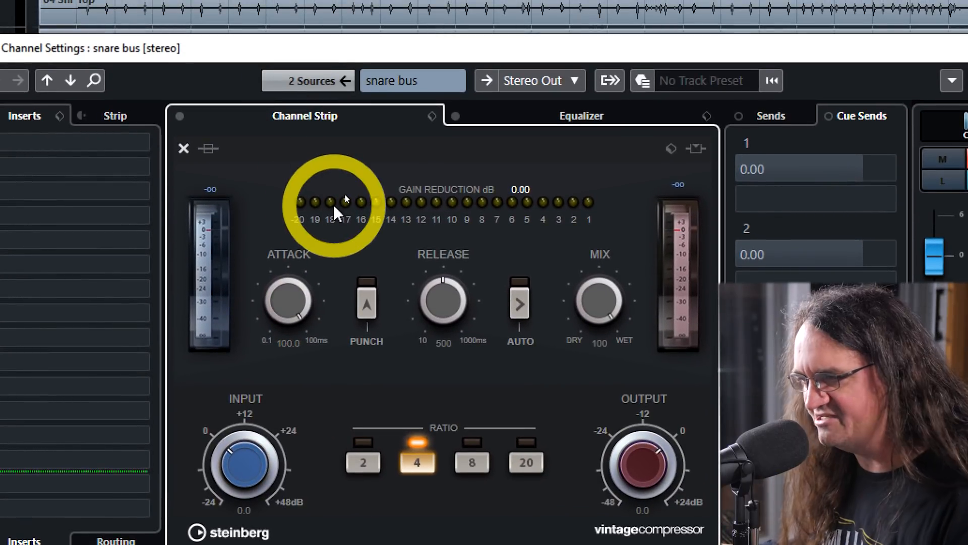
drag(444, 296, 432, 406)
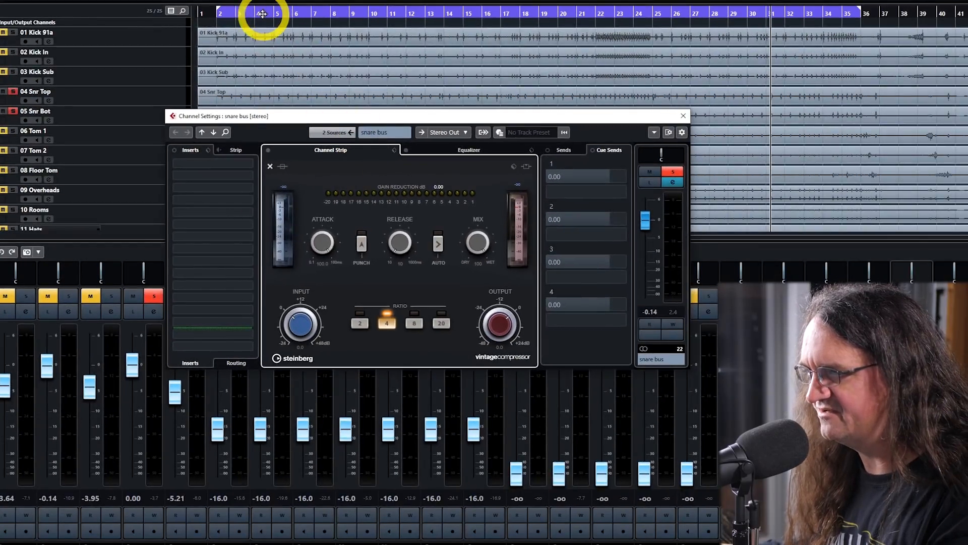
- Play the snare from around bar 5 and raise the snare bus compressor input to 14.4 dB
click(260, 12)
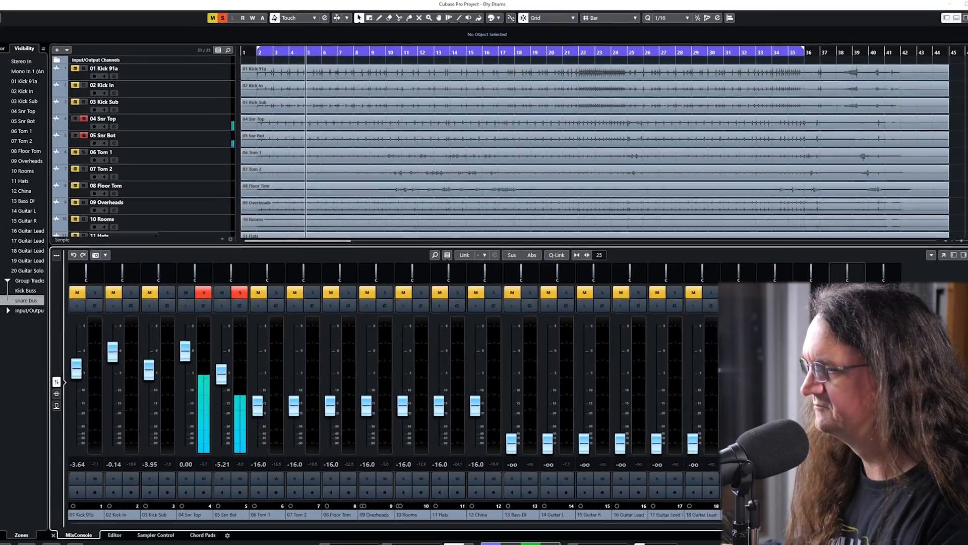
click(921, 312)
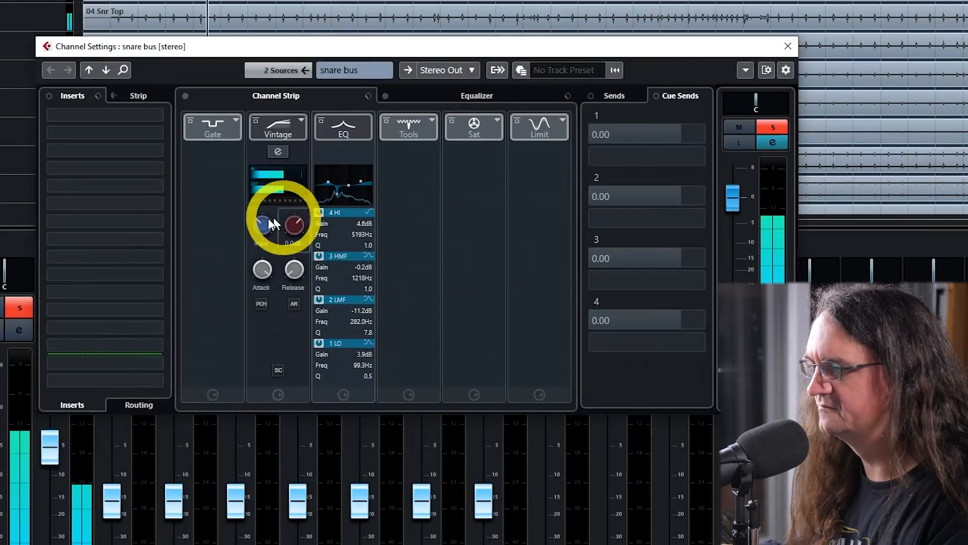
click(278, 151)
drag(235, 345, 237, 327)
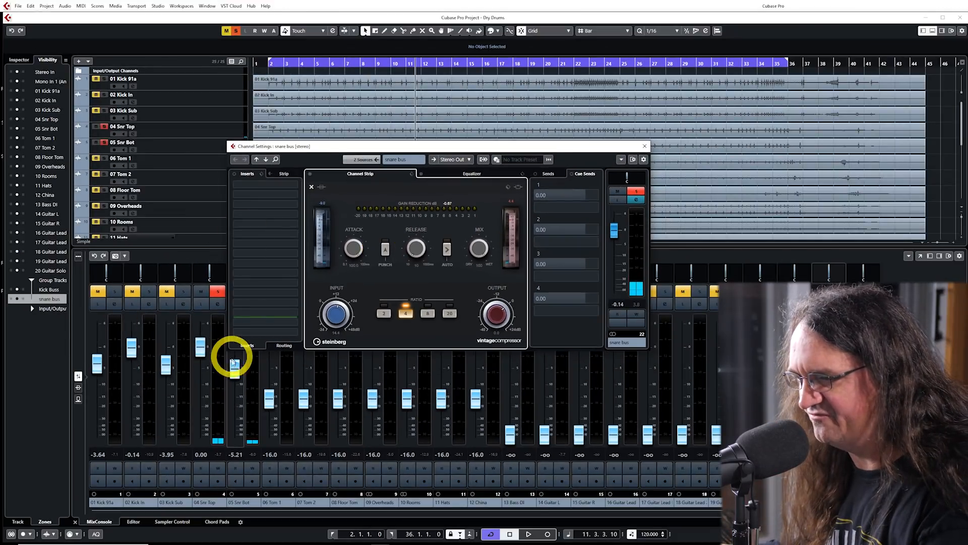
- Lower the 05 Snr Bot fader to -10.8 dB and audition the snare unsoloed within the full kit
click(233, 364)
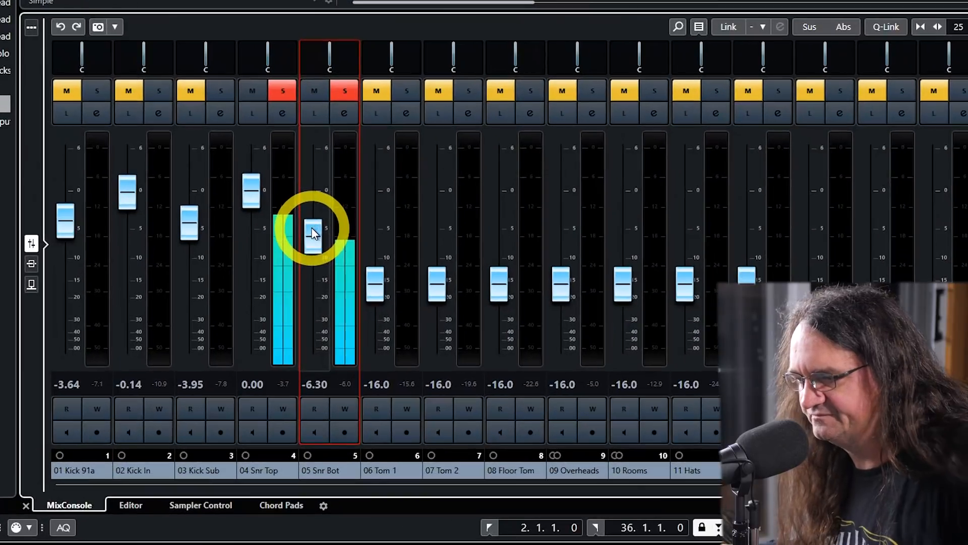
drag(234, 367, 231, 414)
drag(307, 311, 313, 263)
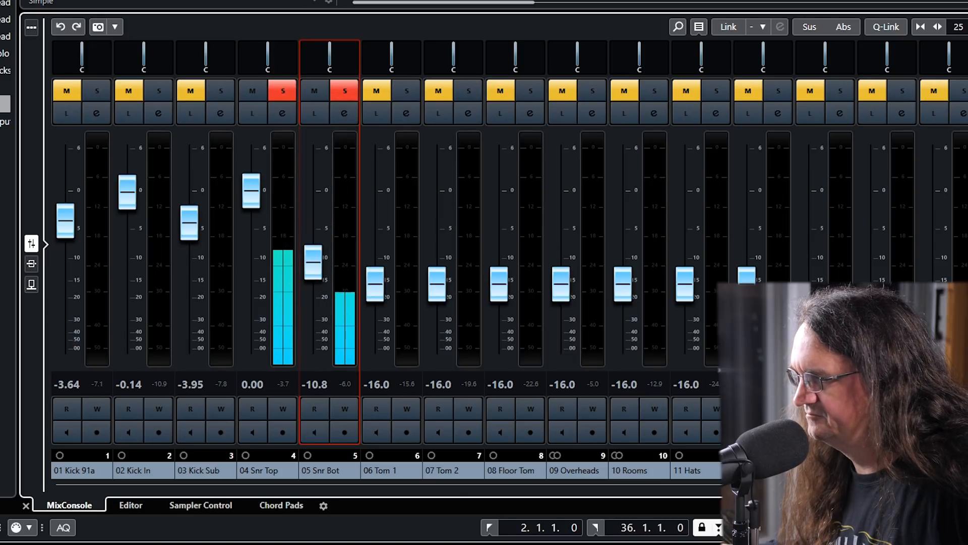
key(s)
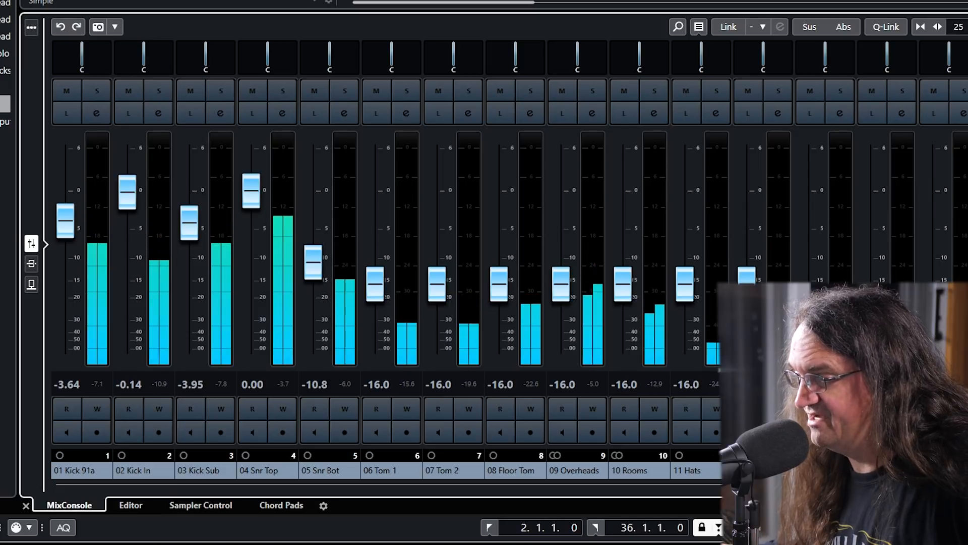
key(s)
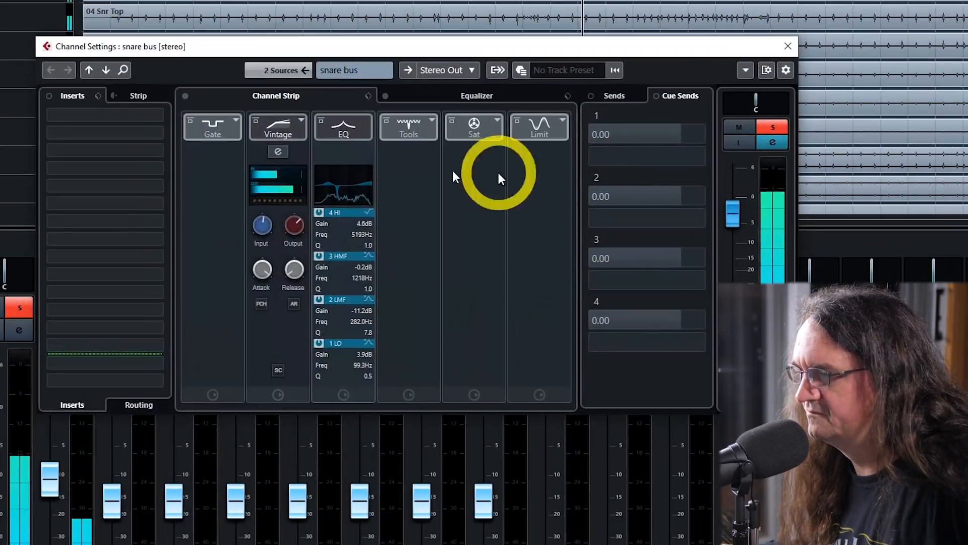
- Raise the snare bus compressor input to 22.7 dB and lower its output to -11.9 dB
click(287, 155)
click(233, 350)
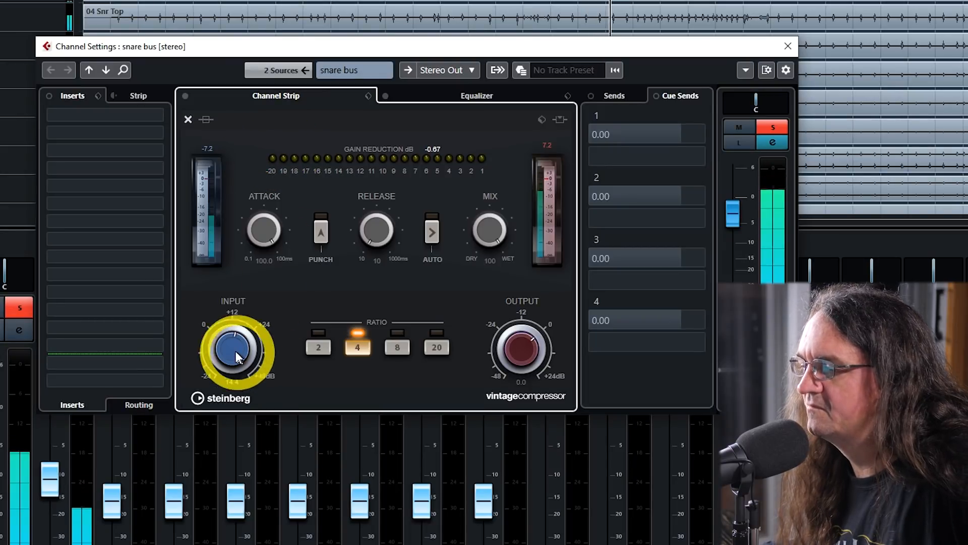
drag(232, 349, 231, 331)
drag(521, 343, 514, 358)
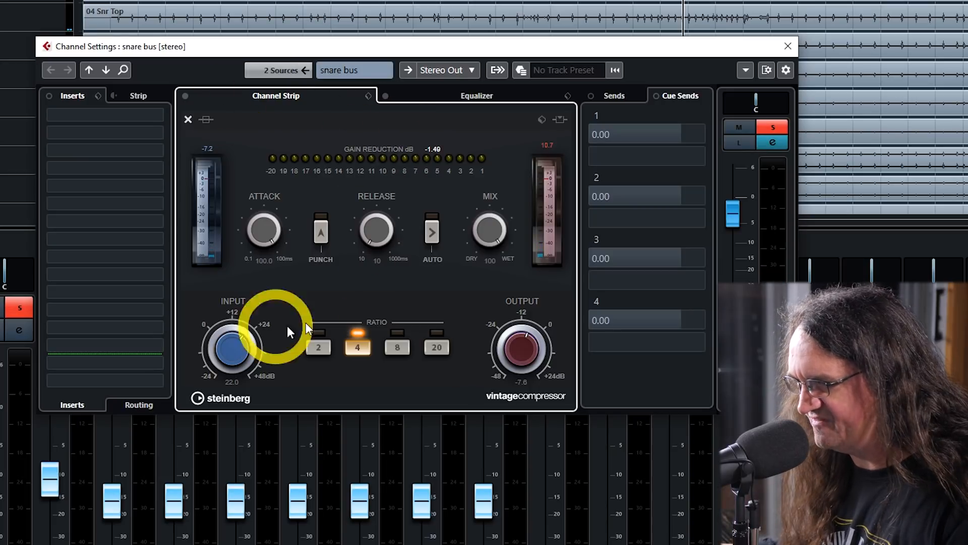
click(232, 348)
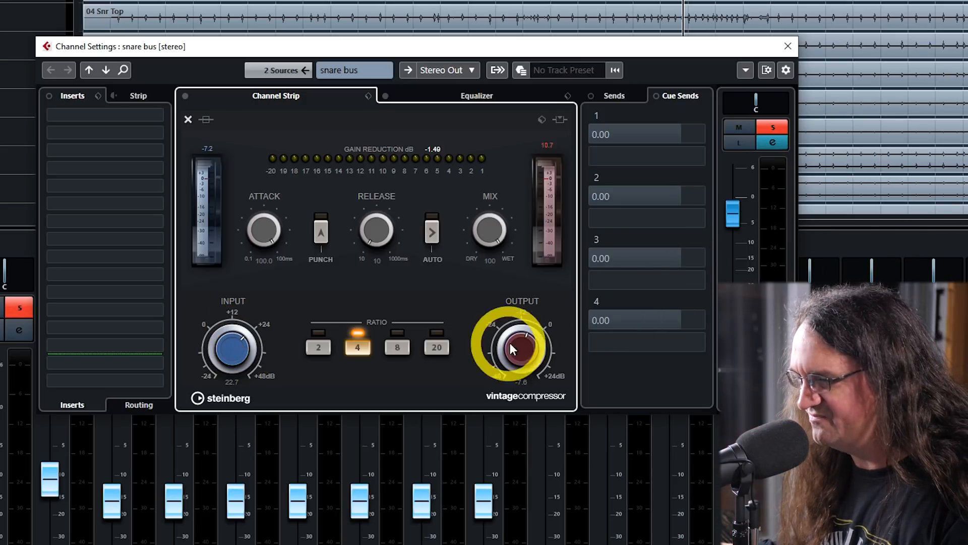
drag(515, 346, 510, 367)
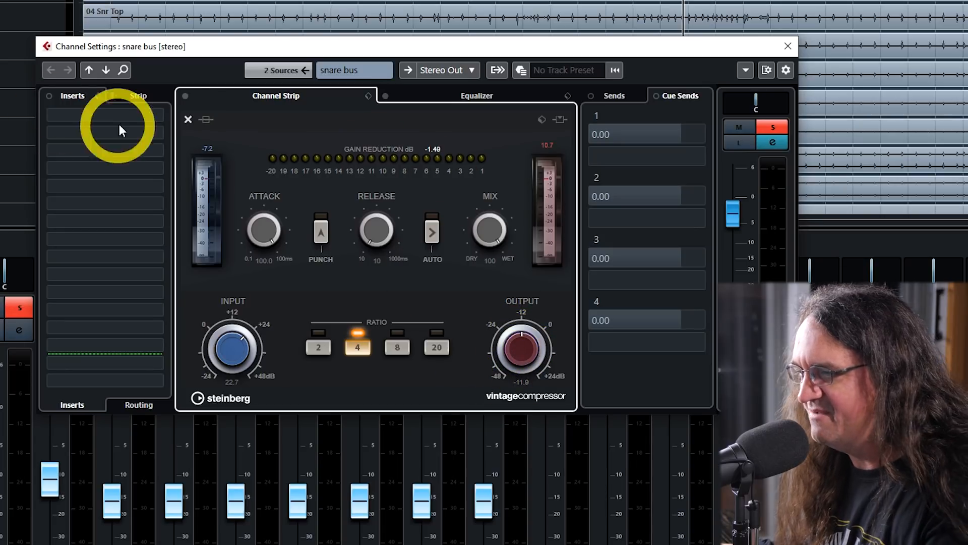
- Compare the snare bus compressor against bypass and lower its output to -16.2 dB to match levels
click(206, 121)
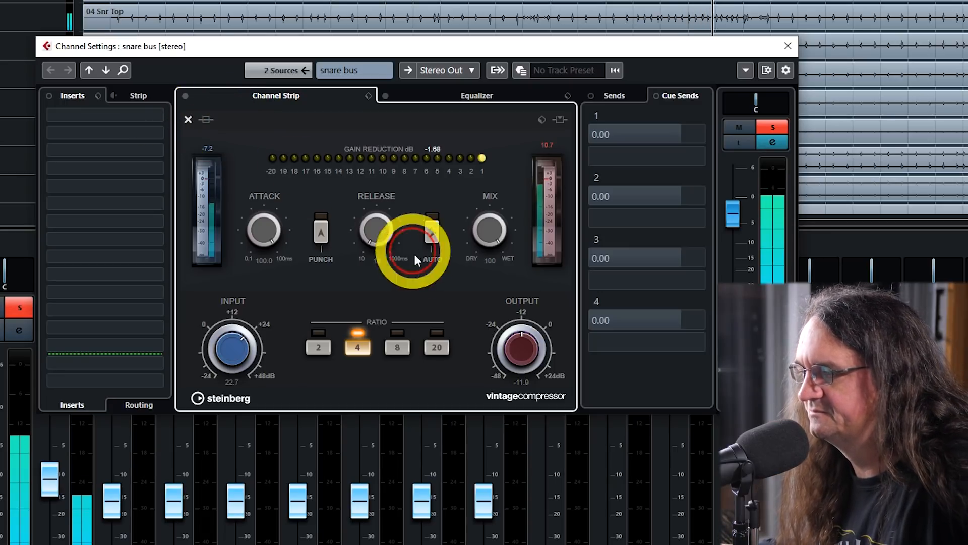
drag(518, 338, 517, 357)
click(207, 121)
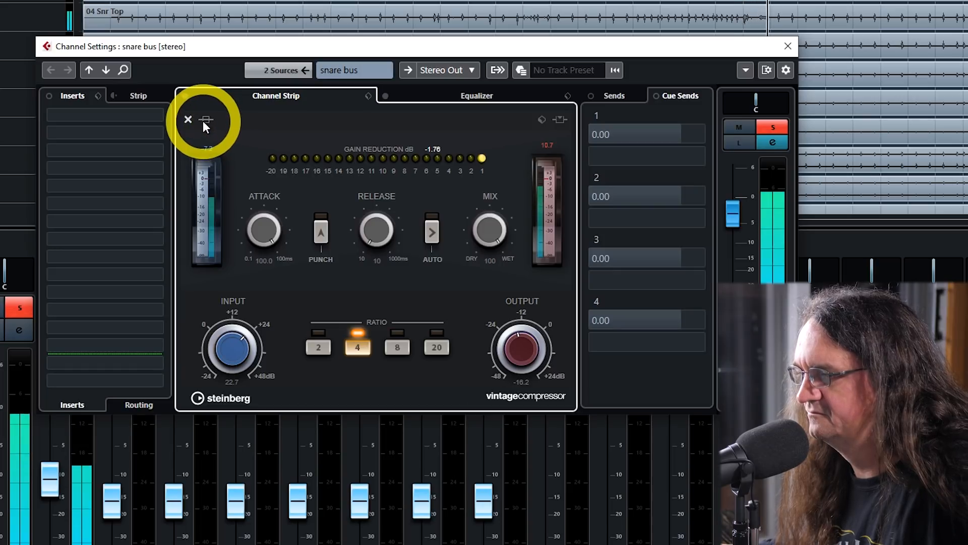
- Raise the compressor input to 27.4 dB and lower the output to -21.2 dB, comparing the level against bypass
drag(233, 347, 243, 331)
click(207, 123)
click(208, 123)
drag(511, 352, 510, 357)
click(208, 123)
click(207, 121)
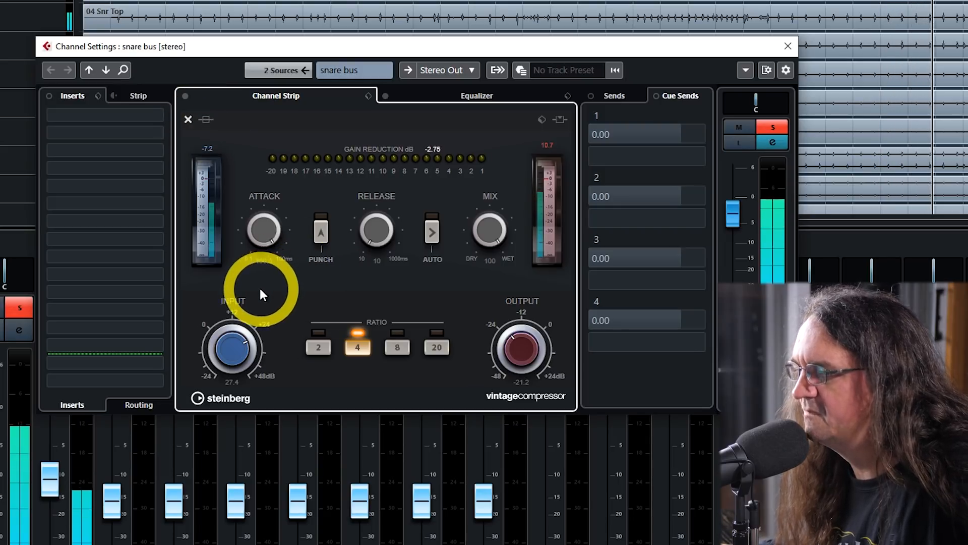
- Audition the snare bus compressor with Punch on and off, leaving Punch off
click(320, 234)
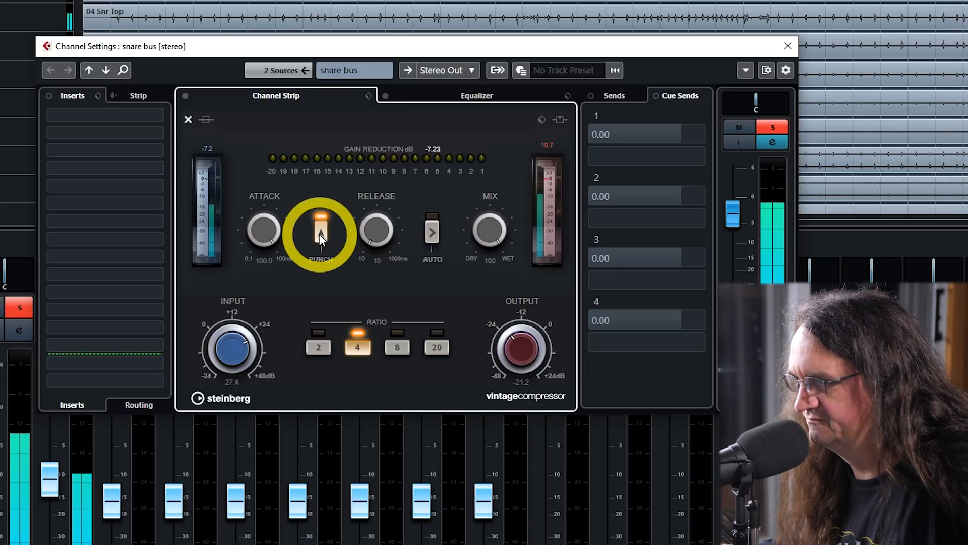
click(319, 234)
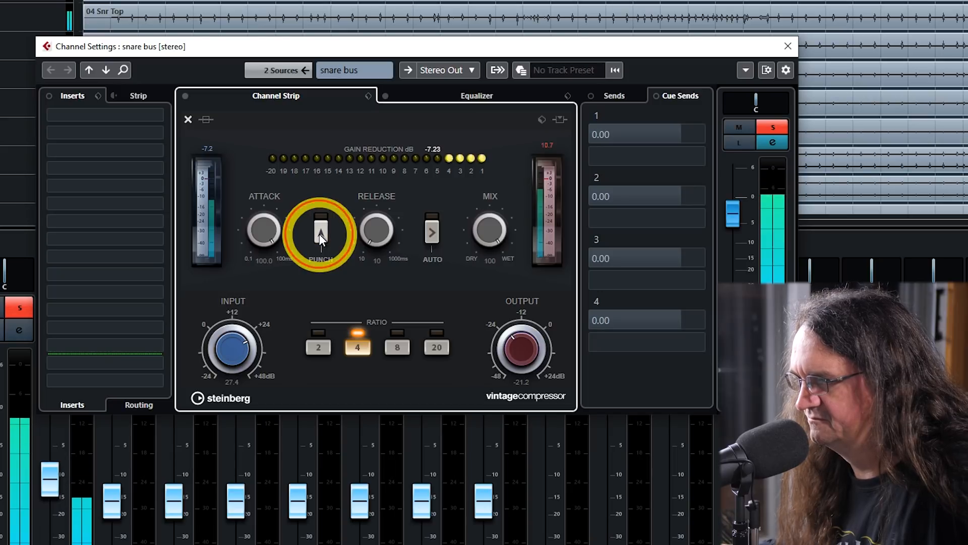
click(320, 234)
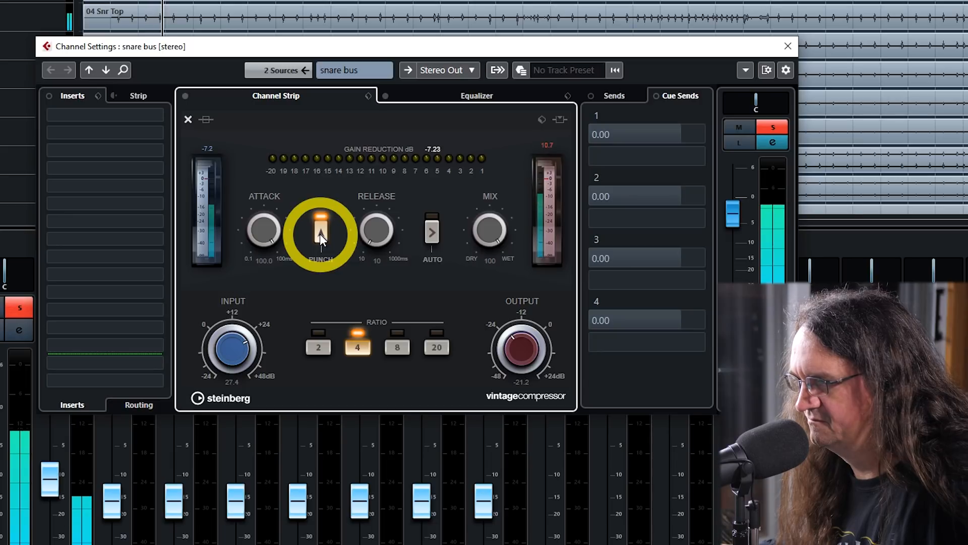
click(319, 234)
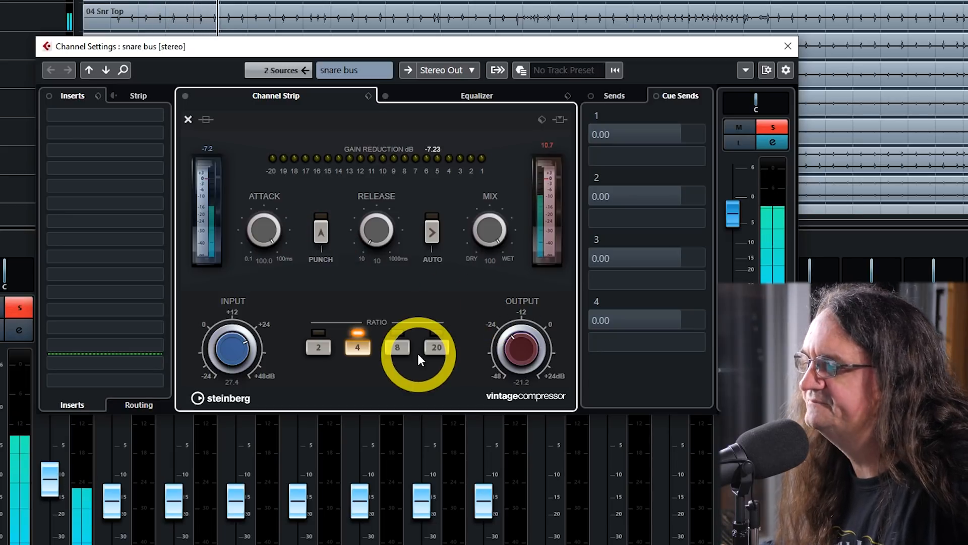
mouse_move(488, 231)
mouse_down()
mouse_move(491, 280)
mouse_move(509, 245)
mouse_move(499, 265)
mouse_move(503, 235)
mouse_move(478, 235)
mouse_up()
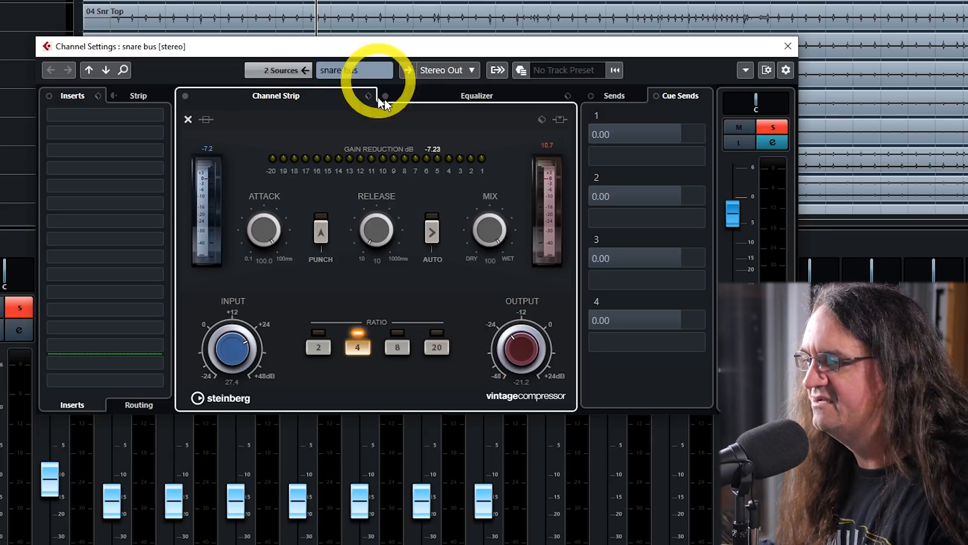
click(449, 94)
click(277, 98)
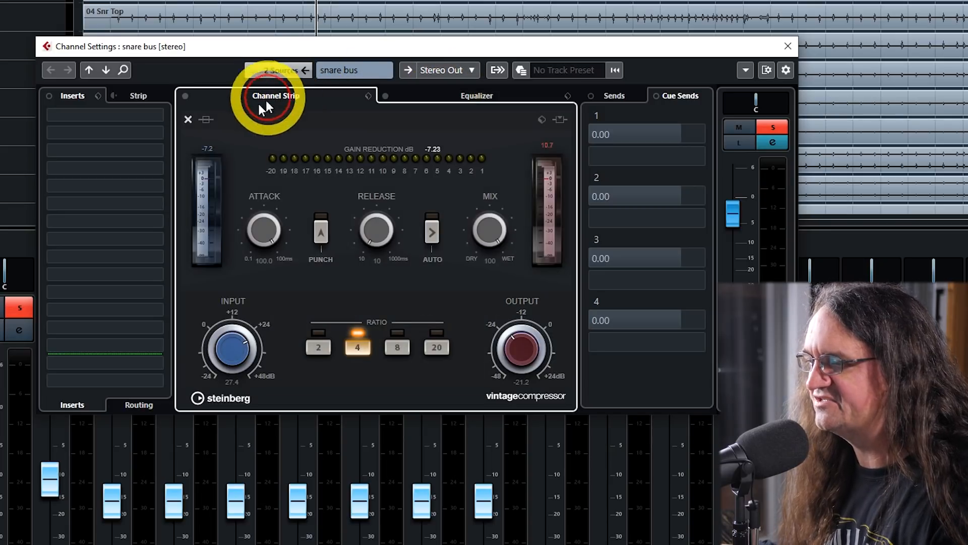
- Enable the Noise Gate on the snare bus, lower its threshold and set its release to 299 ms
click(189, 120)
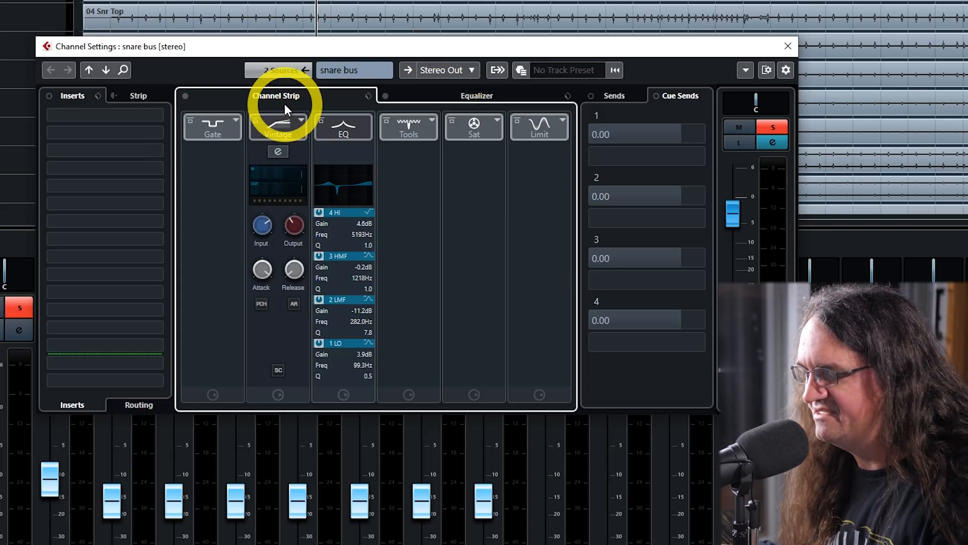
click(216, 124)
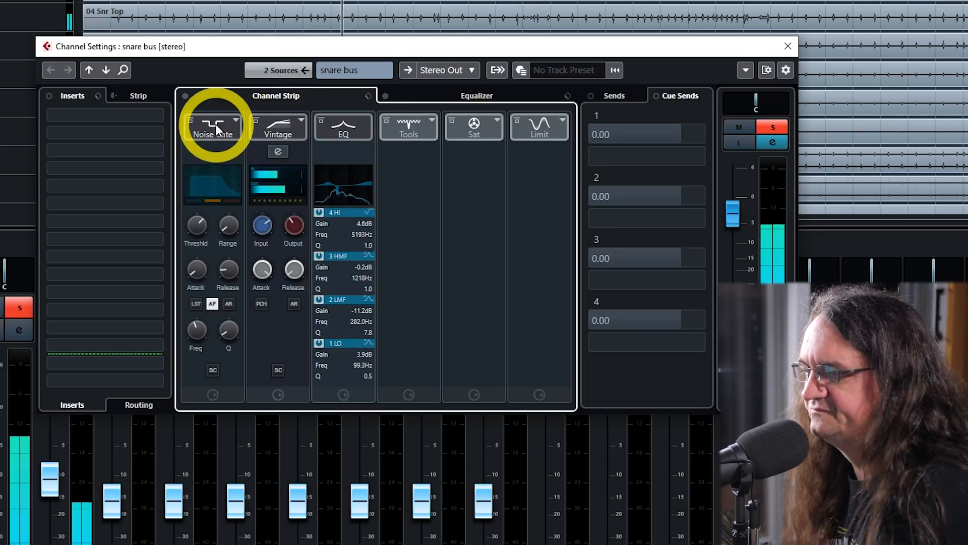
drag(197, 220, 196, 244)
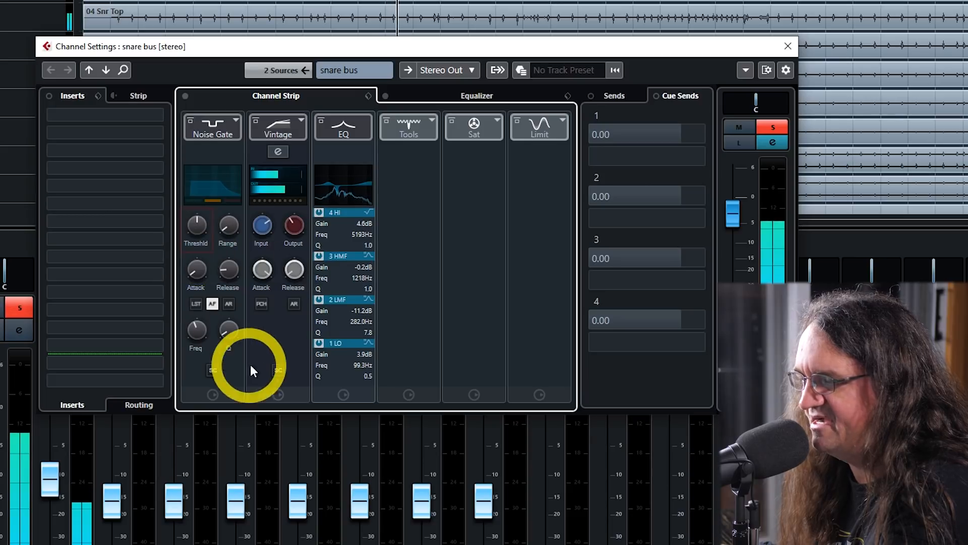
drag(238, 268, 229, 270)
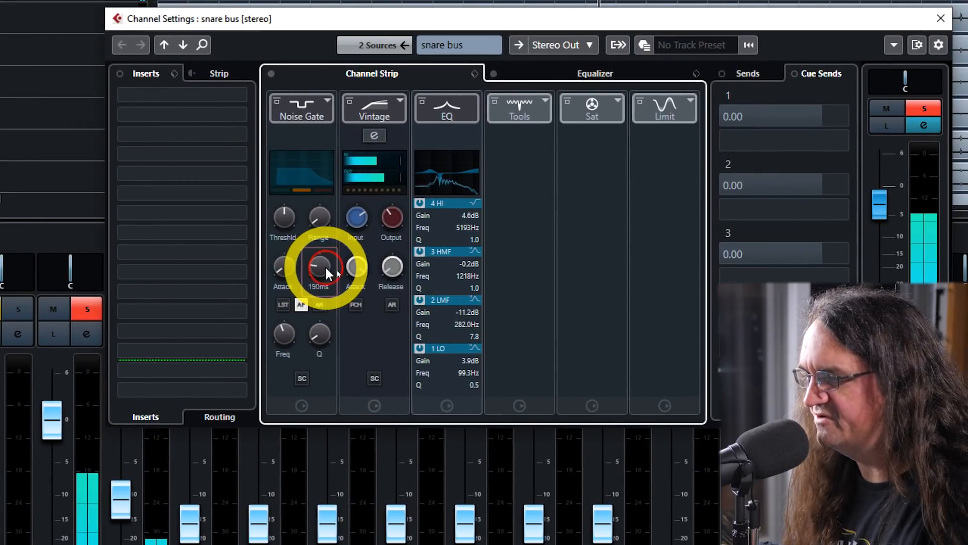
drag(291, 265, 340, 273)
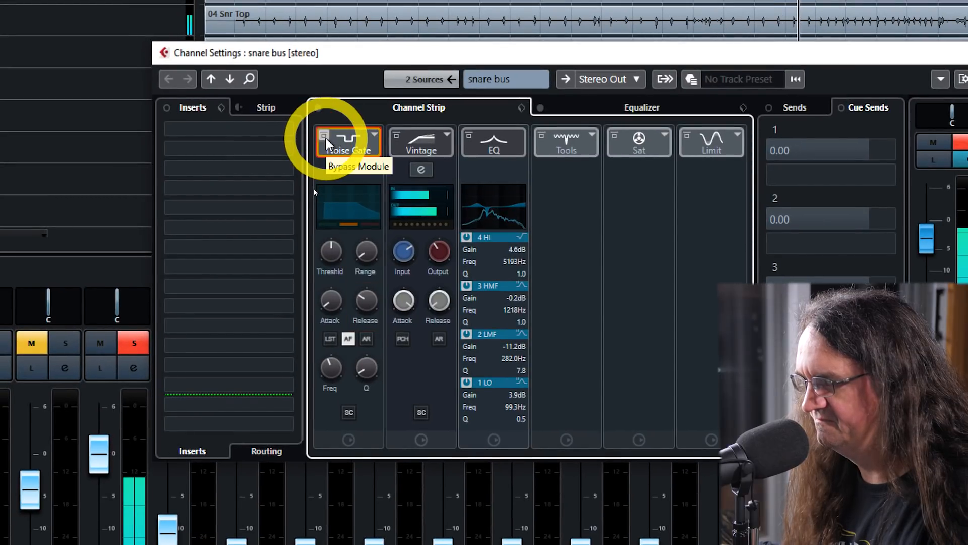
- Audition the snare bus Noise Gate against bypass and with Auto Release toggled, finishing by closing the channel settings
click(325, 141)
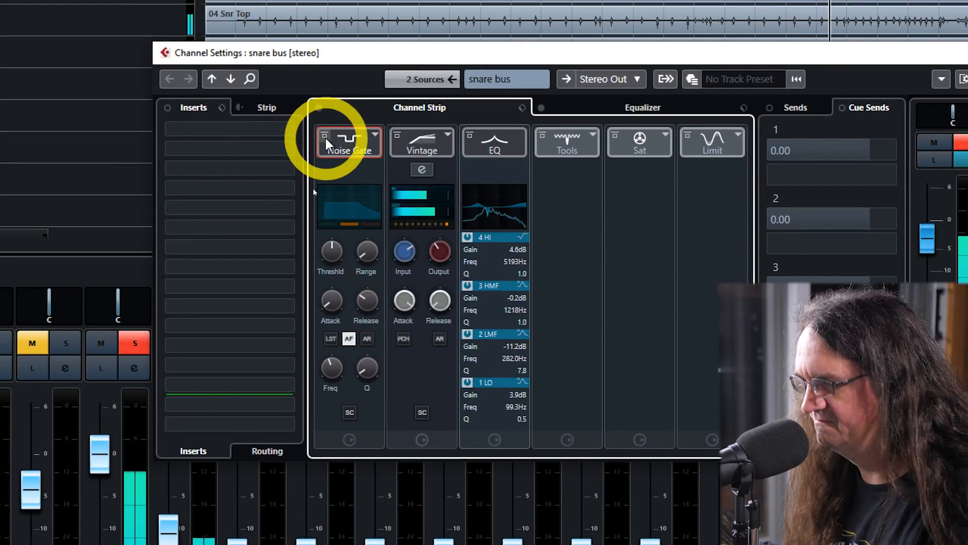
click(331, 310)
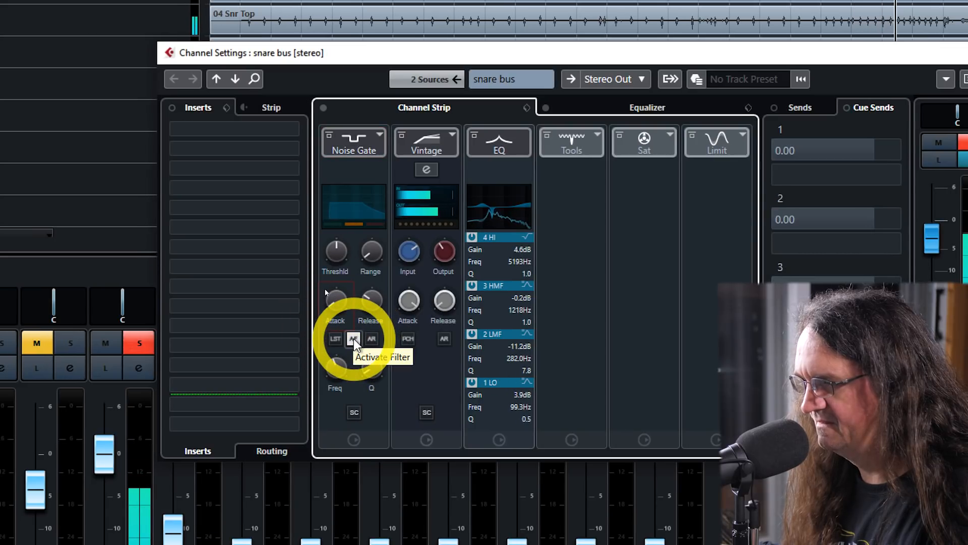
click(354, 339)
click(371, 339)
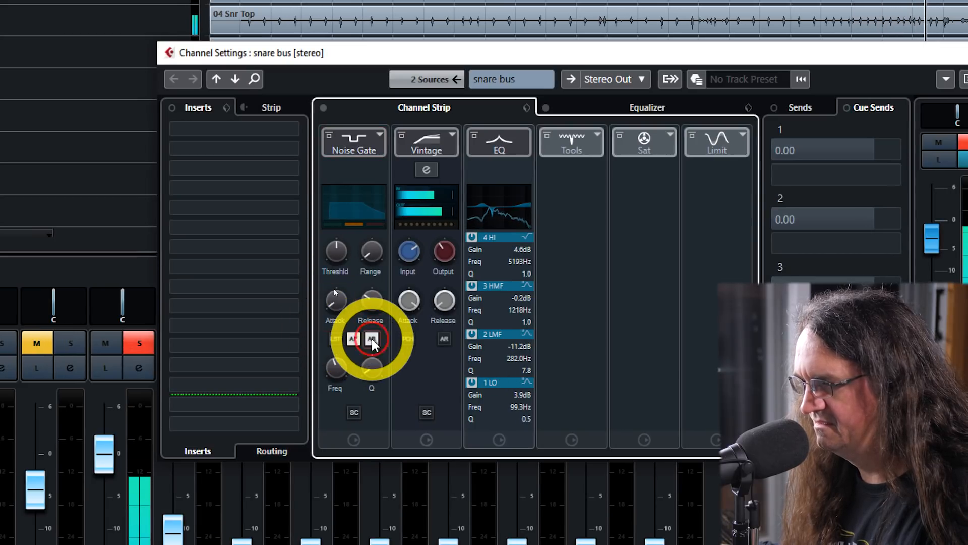
click(370, 301)
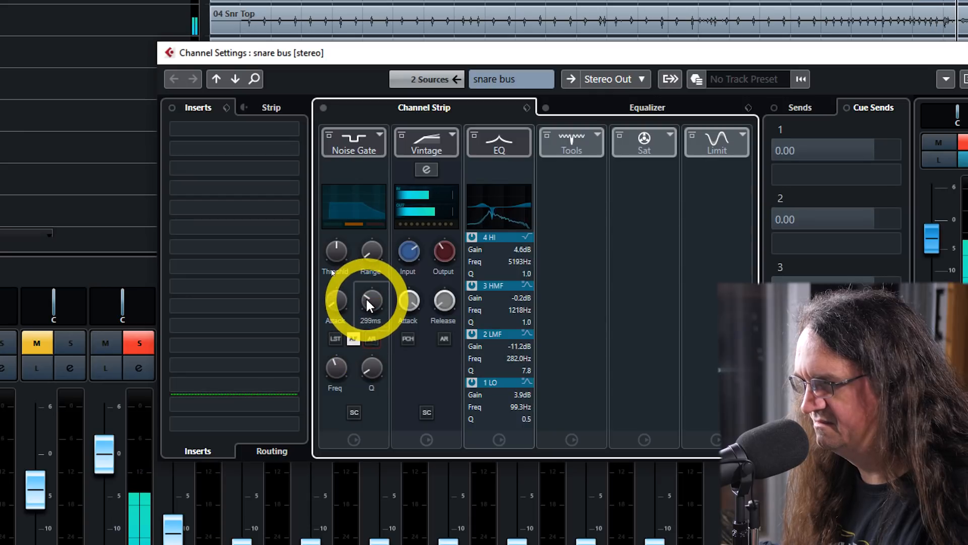
click(334, 248)
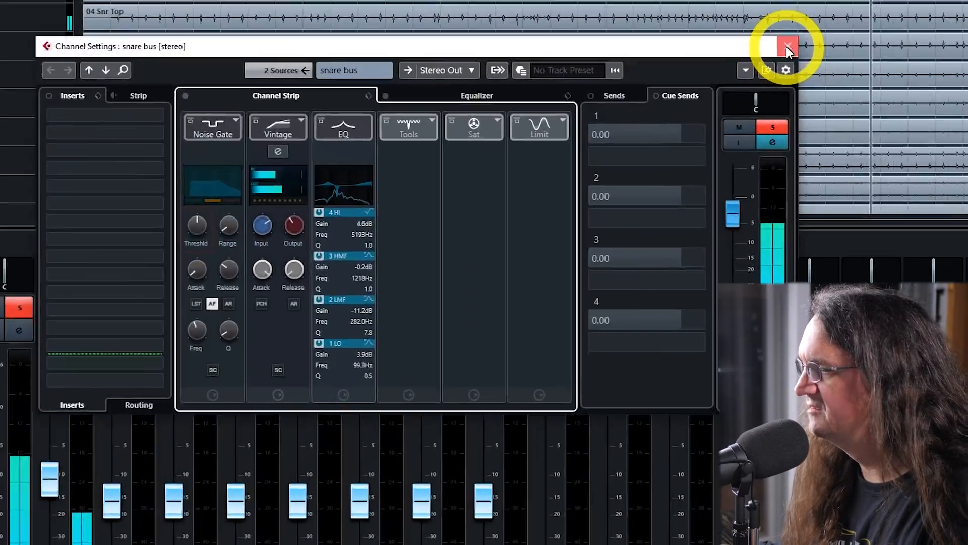
click(788, 47)
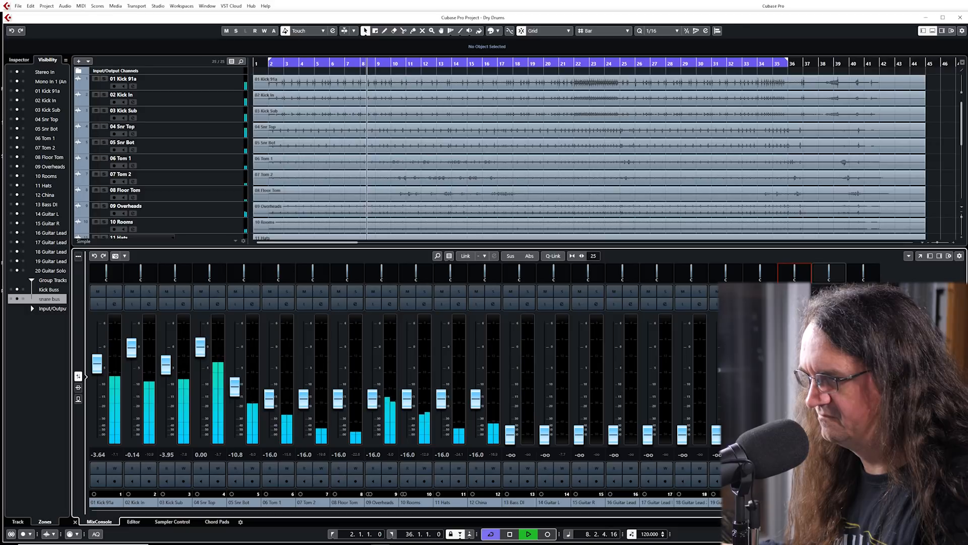
- Solo the 09 Overheads channel and raise its level to -4.61 dB during playback
key(space)
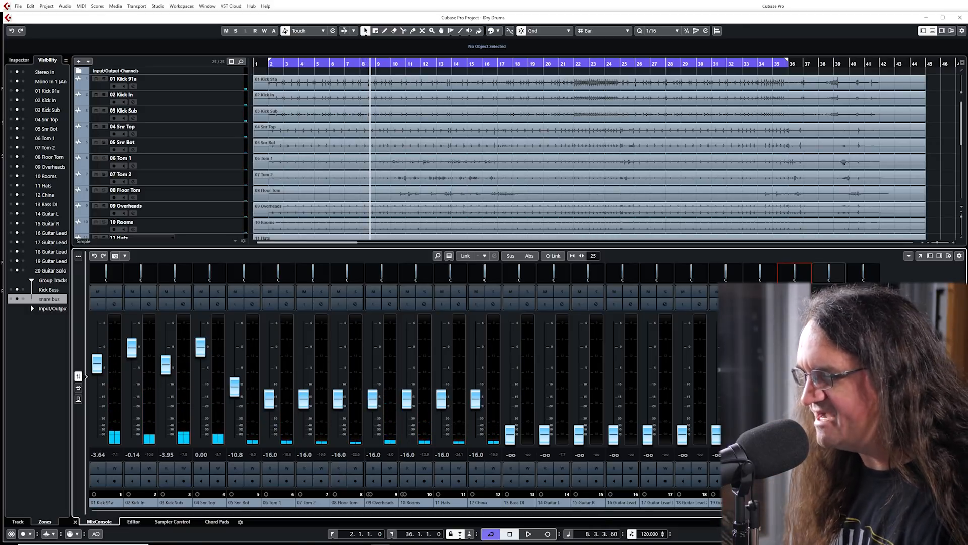
click(444, 135)
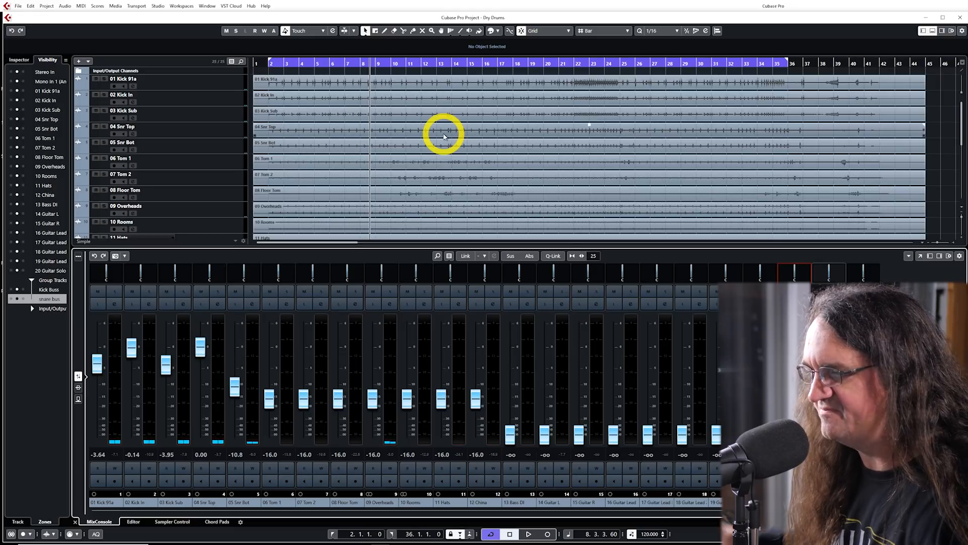
click(390, 293)
key(space)
drag(373, 398, 375, 369)
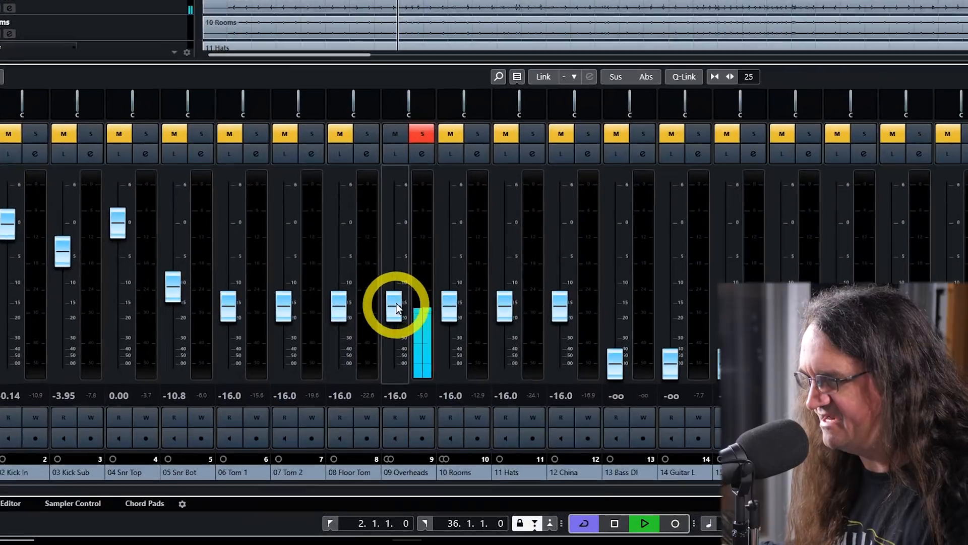
drag(400, 251, 402, 244)
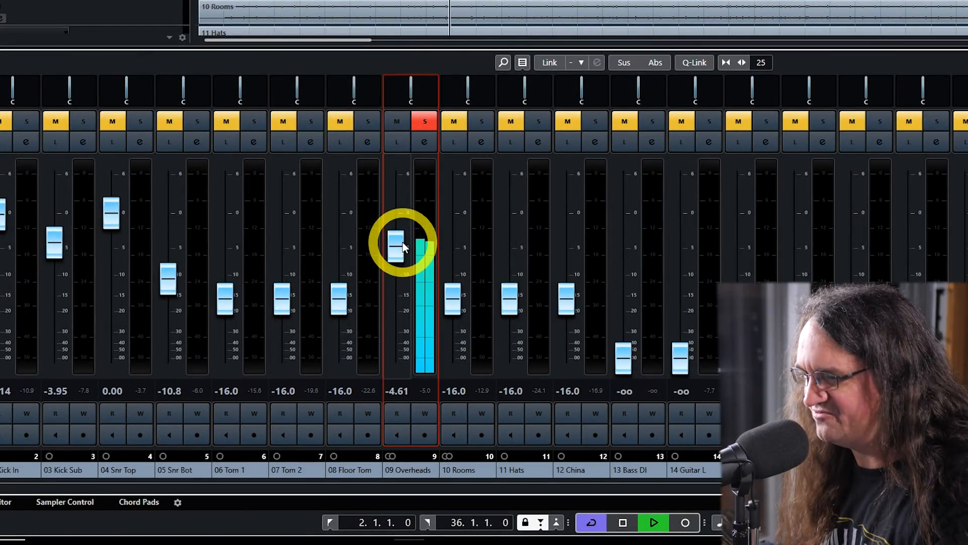
- Enable the low-cut filter on the 09 Overheads equalizer and set it to 523.8 Hz
click(425, 146)
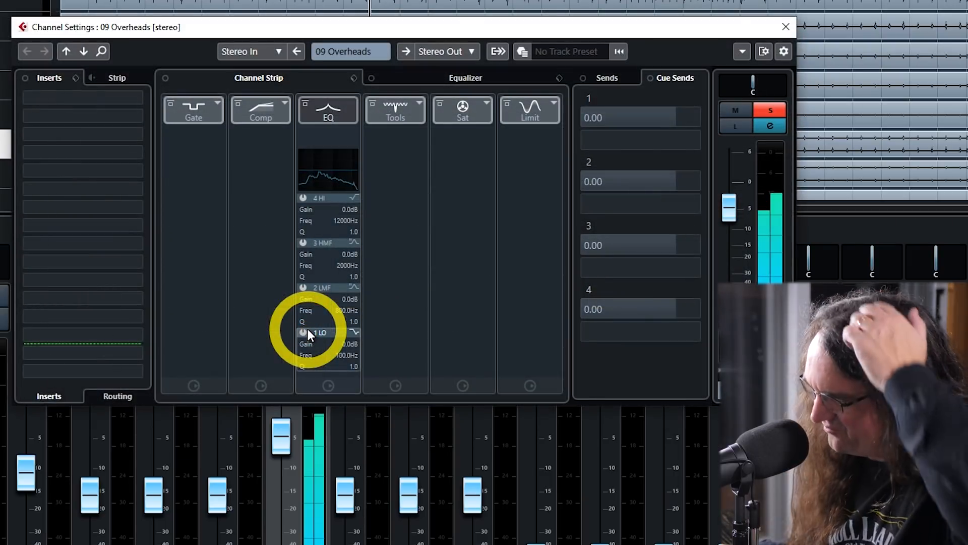
click(443, 85)
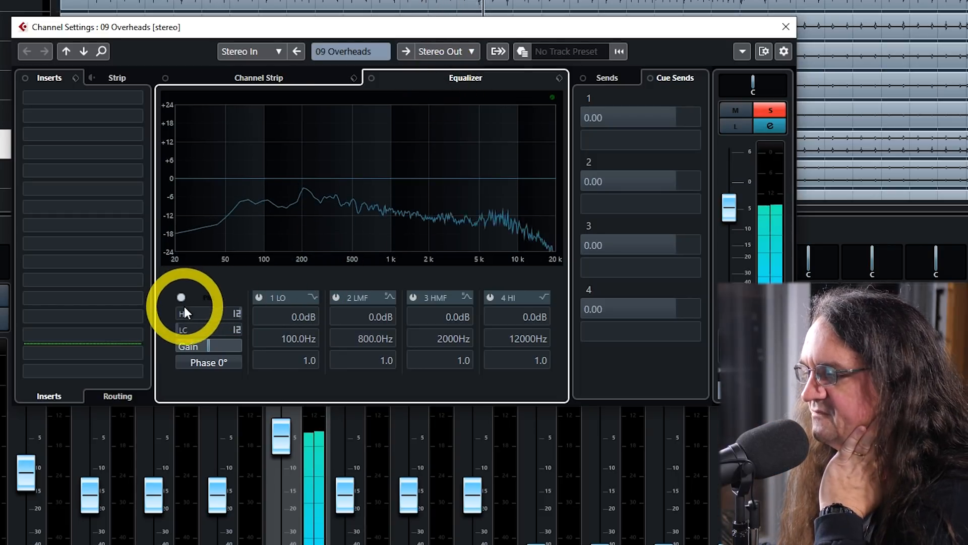
click(182, 330)
drag(180, 332, 228, 332)
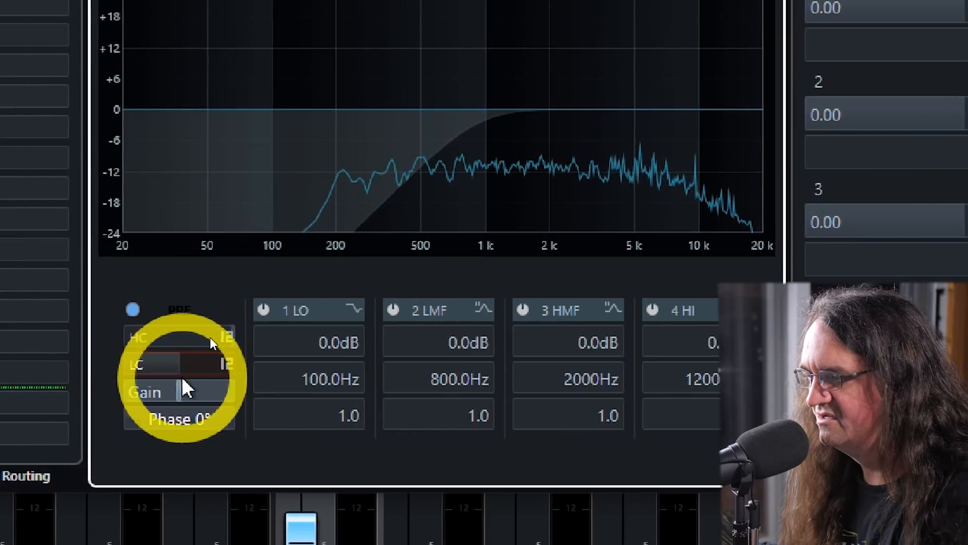
drag(178, 365, 200, 373)
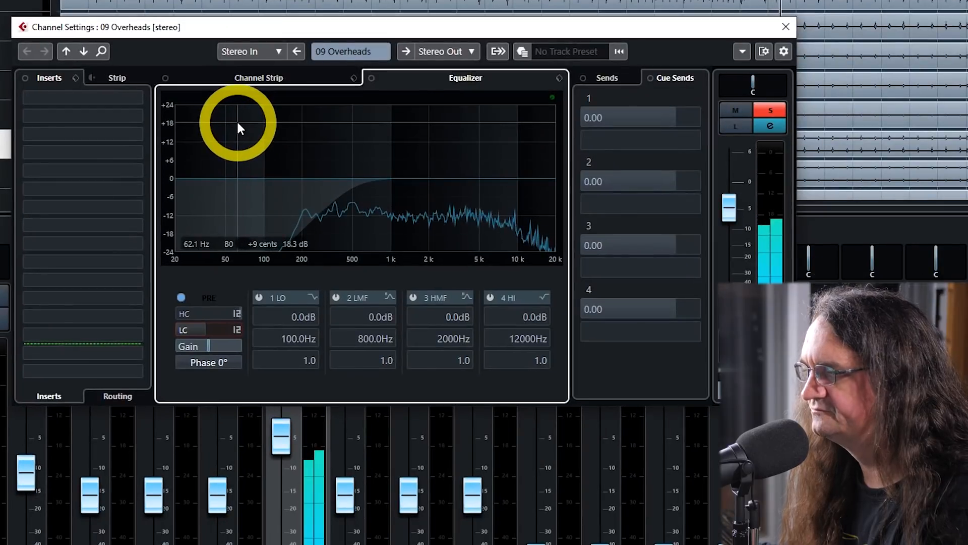
- Compare the overheads with the low-cut filter on and off, leave it on, and close the channel settings
click(372, 79)
click(371, 78)
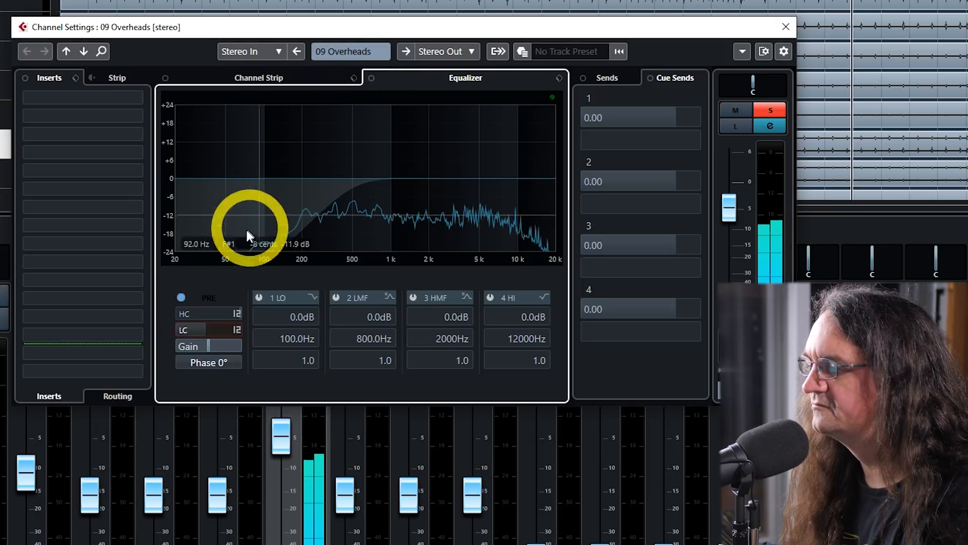
click(181, 313)
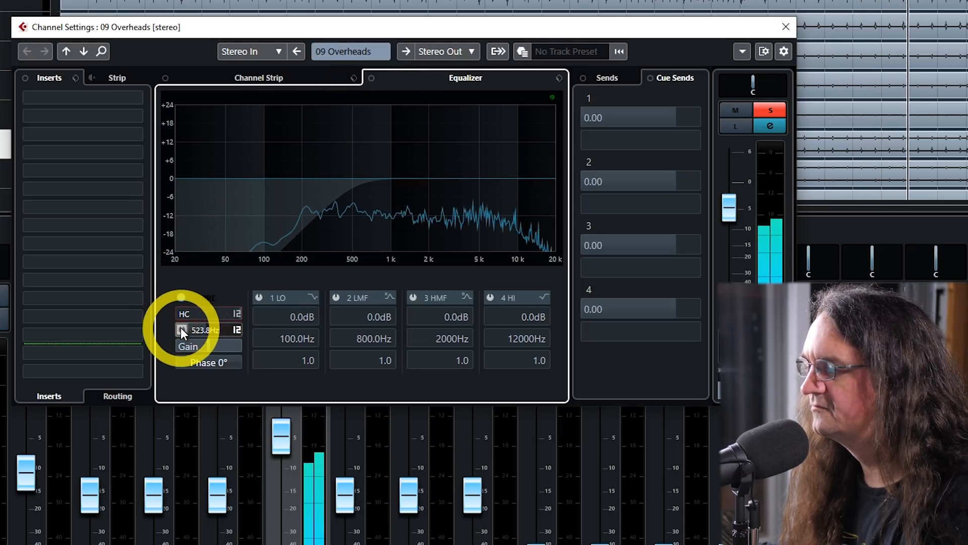
click(180, 329)
click(181, 330)
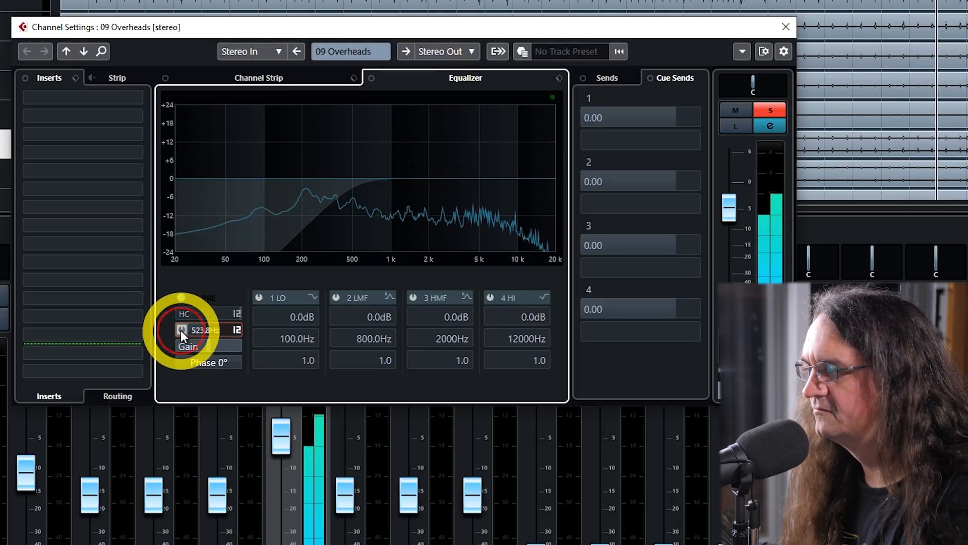
click(785, 27)
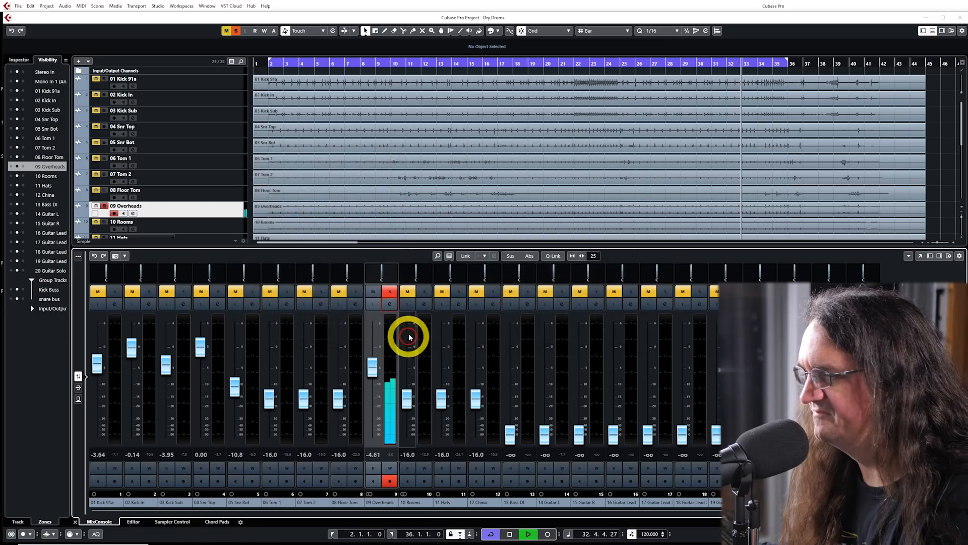
- Raise the 09 Overheads level to -0.92 dB within the full drum mix and disarm its recording
drag(372, 362, 372, 354)
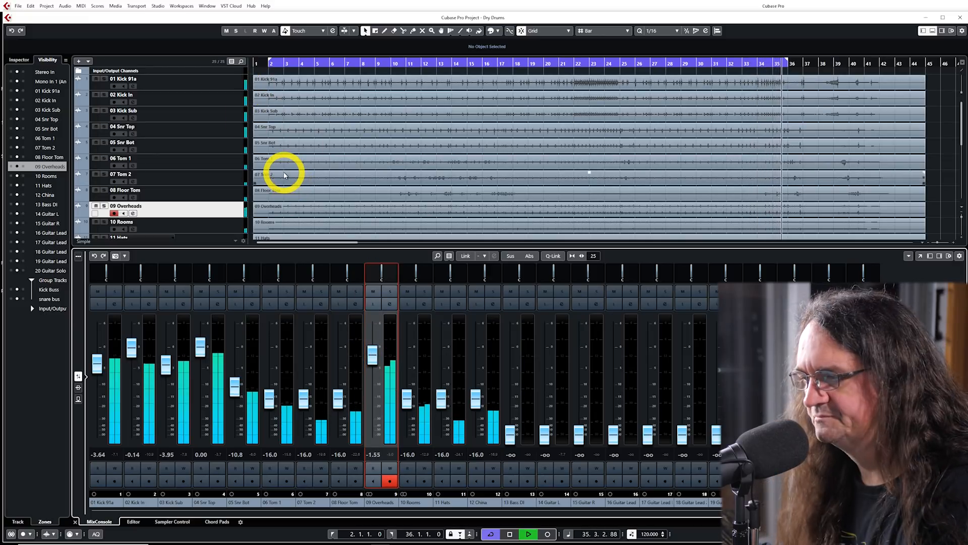
drag(373, 355, 371, 356)
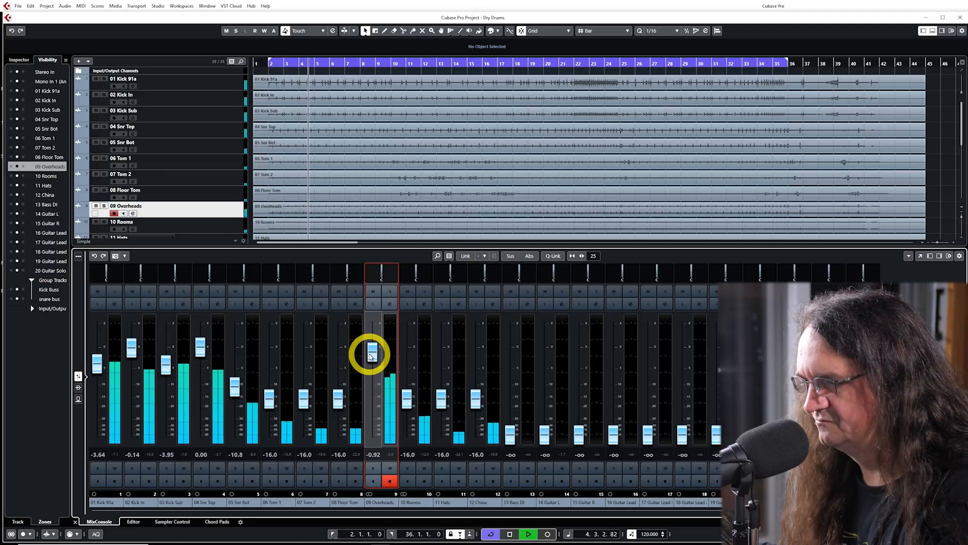
click(390, 480)
click(478, 389)
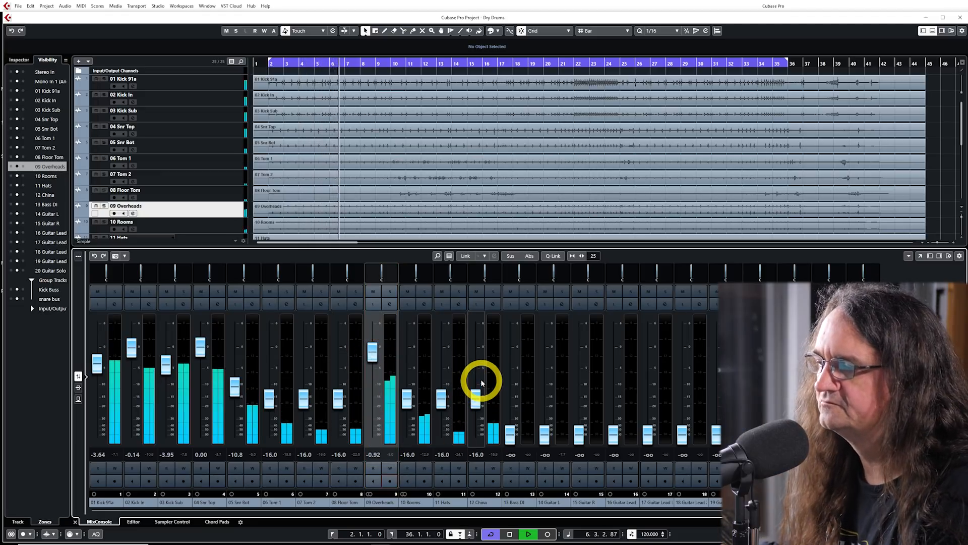
click(446, 367)
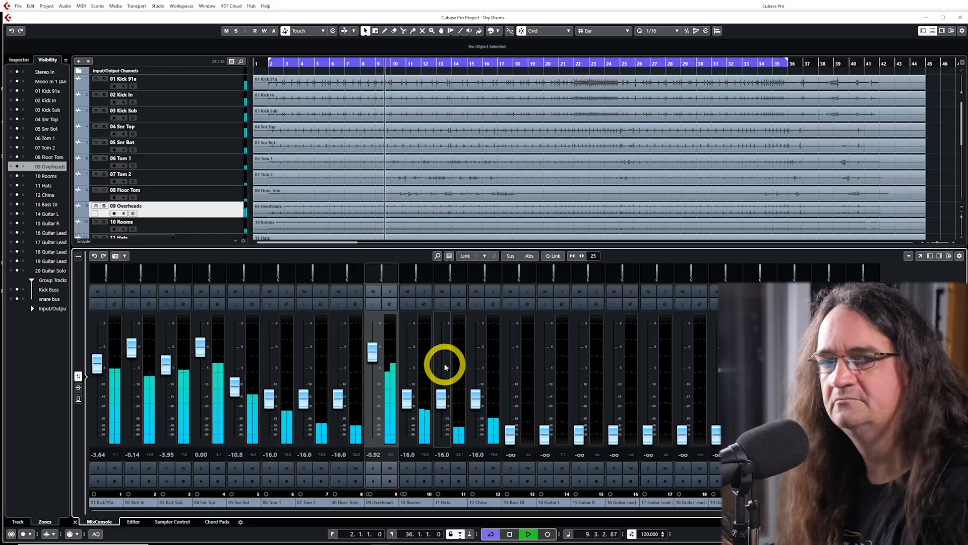
key(space)
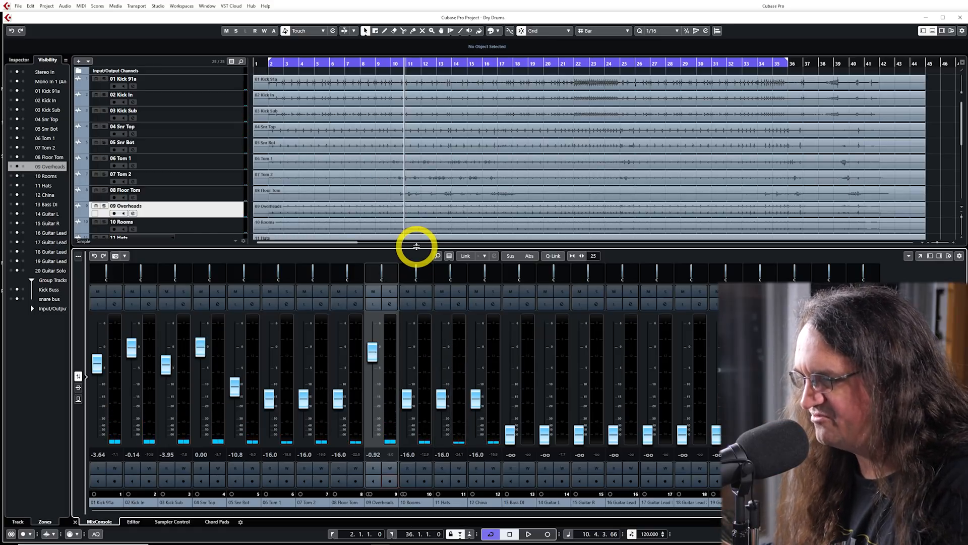
- Solo the 10 Rooms channel and raise its level to -6.41 dB during playback
click(423, 292)
key(space)
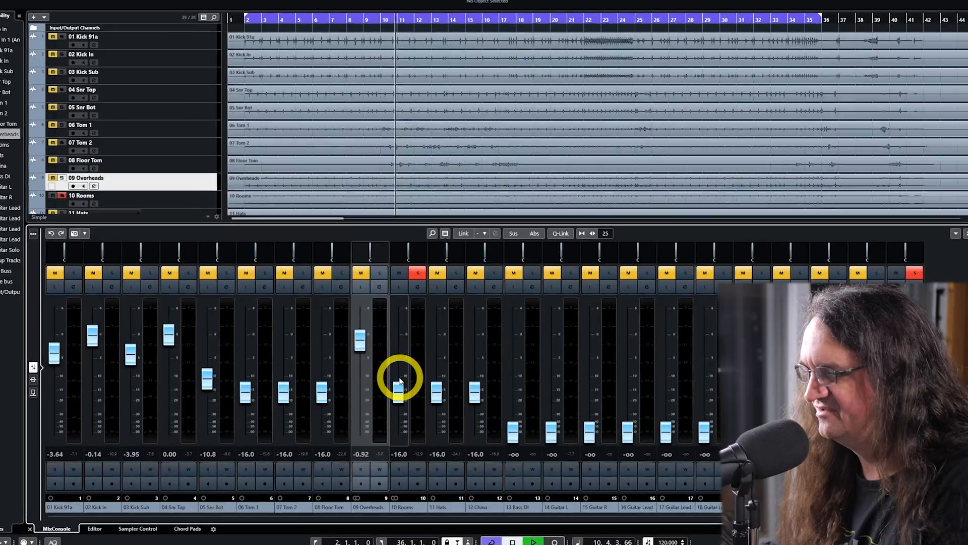
drag(400, 380, 400, 361)
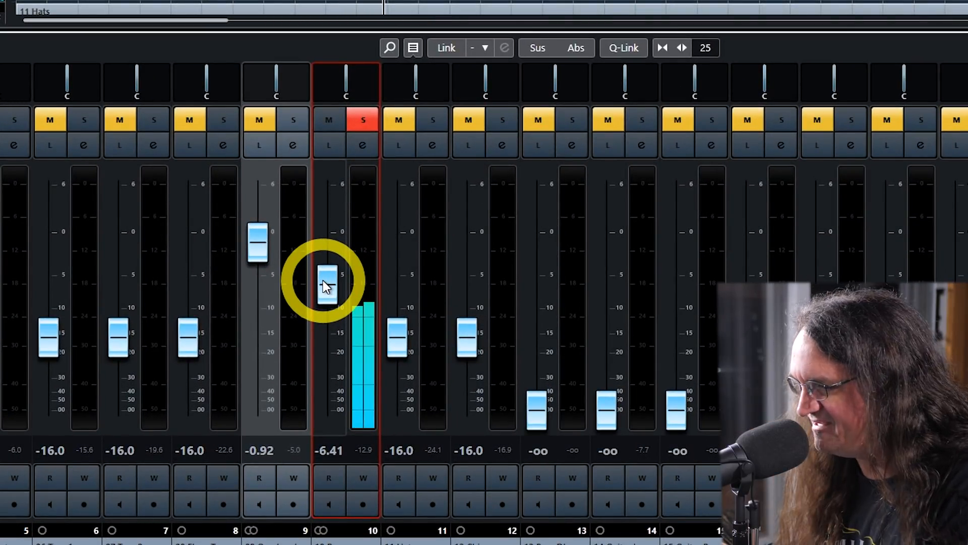
- Add the Vintage Compressor to 10 Rooms with ratio 20, attack 0.1 ms and release 10 ms
click(363, 148)
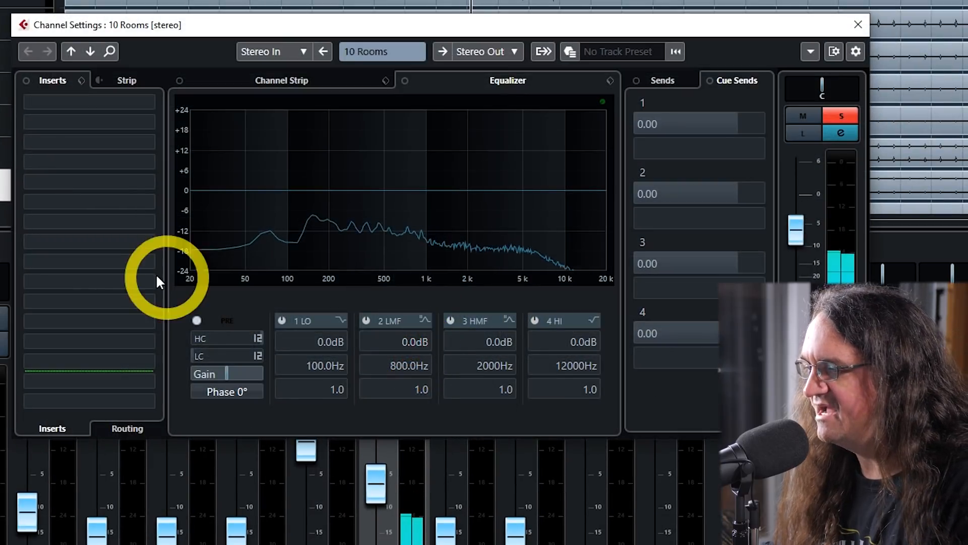
click(281, 80)
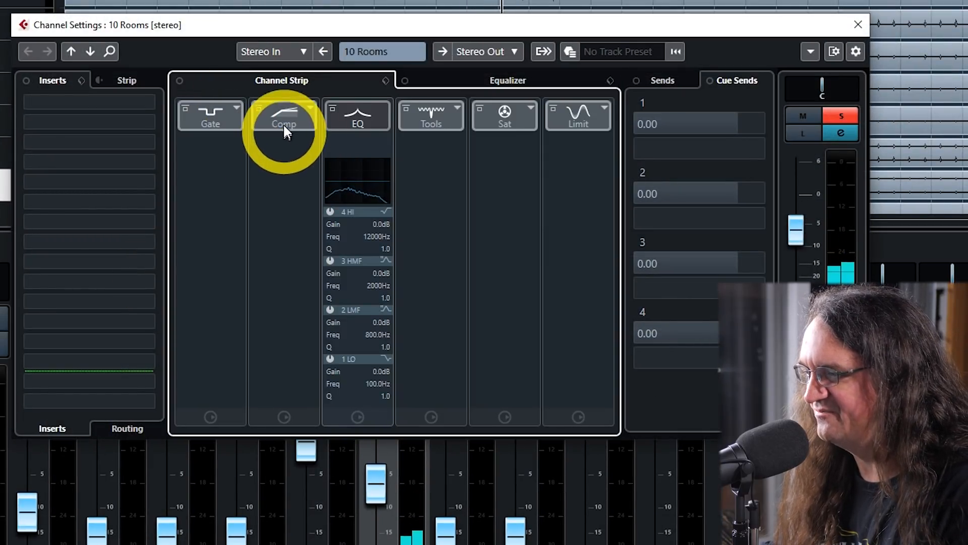
click(283, 117)
click(284, 144)
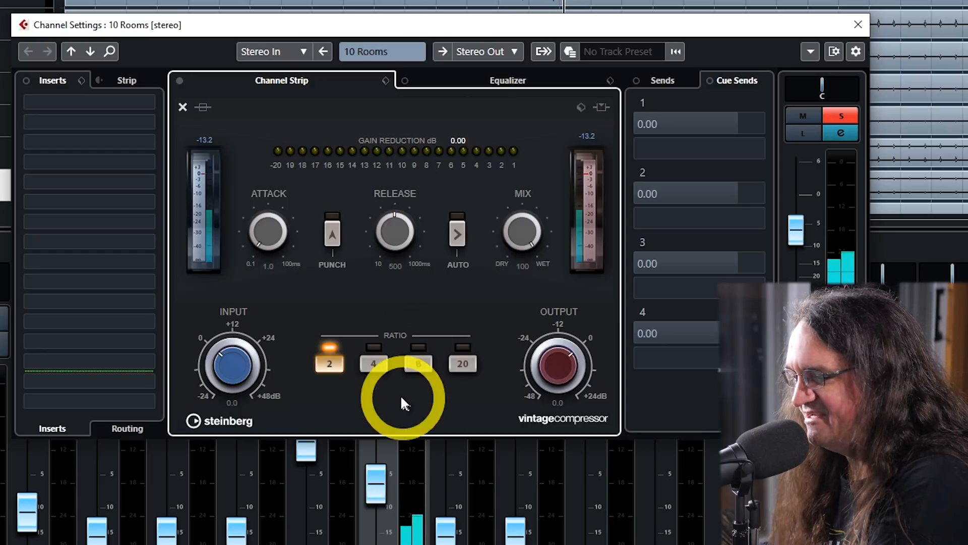
click(460, 365)
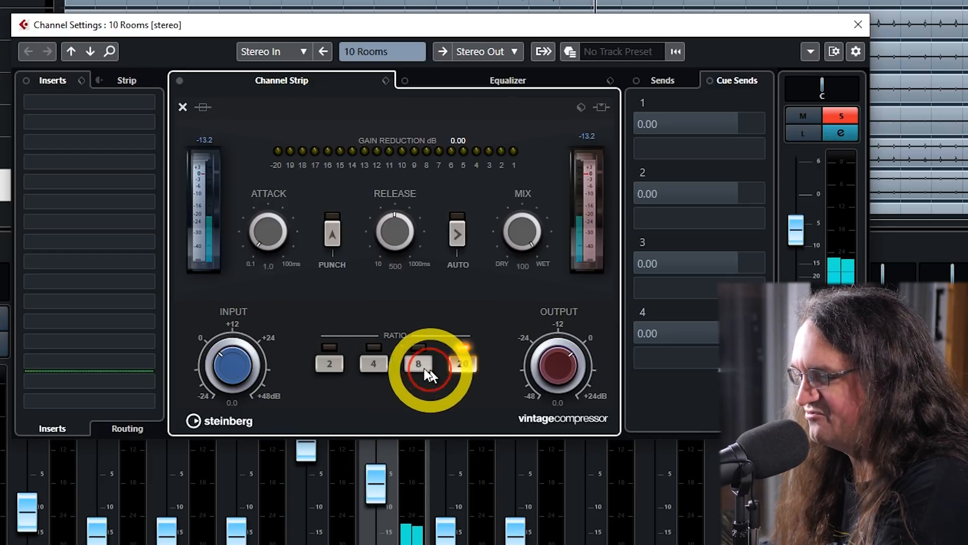
mouse_move(259, 234)
mouse_down()
mouse_move(271, 243)
mouse_move(313, 233)
mouse_move(249, 242)
mouse_up()
drag(395, 233, 362, 358)
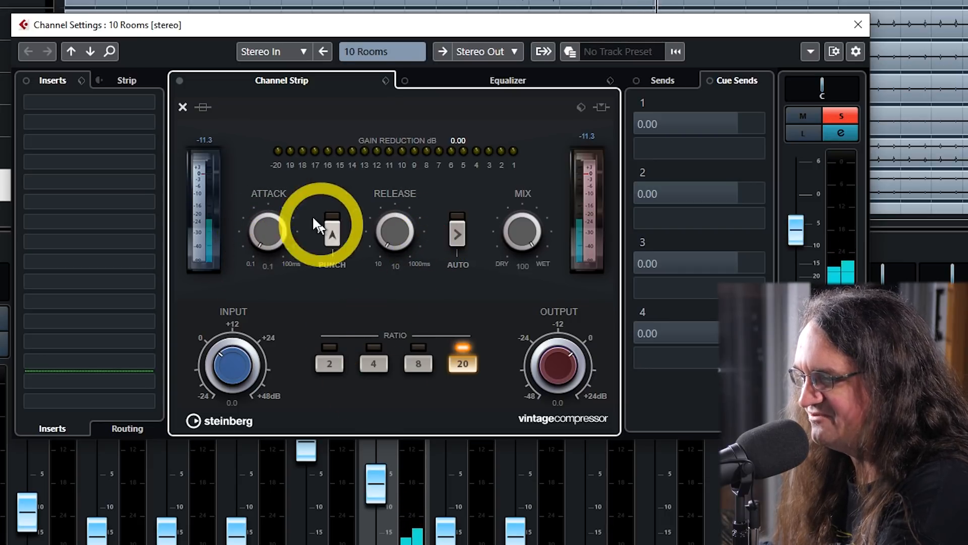
- Set the Vintage Compressor on 10 Rooms to an input gain of 27.7 and an output gain of -13.7
drag(545, 372, 489, 391)
drag(232, 366, 252, 313)
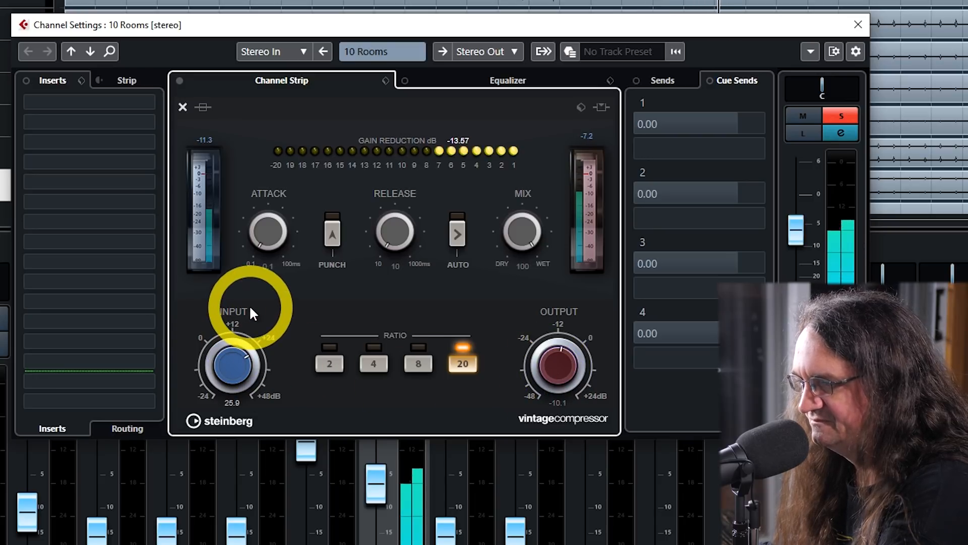
mouse_move(549, 364)
mouse_down()
mouse_move(547, 356)
mouse_move(542, 371)
mouse_up()
mouse_move(241, 362)
mouse_down()
mouse_move(245, 348)
mouse_move(233, 361)
mouse_up()
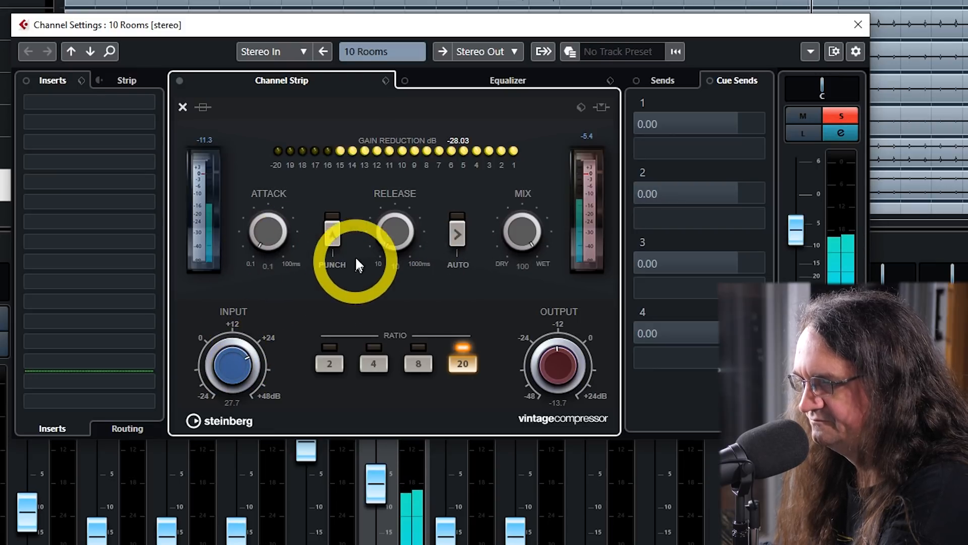
- Compare the room compressor with automatic release on and off, leave it on, and close the channel settings
click(458, 235)
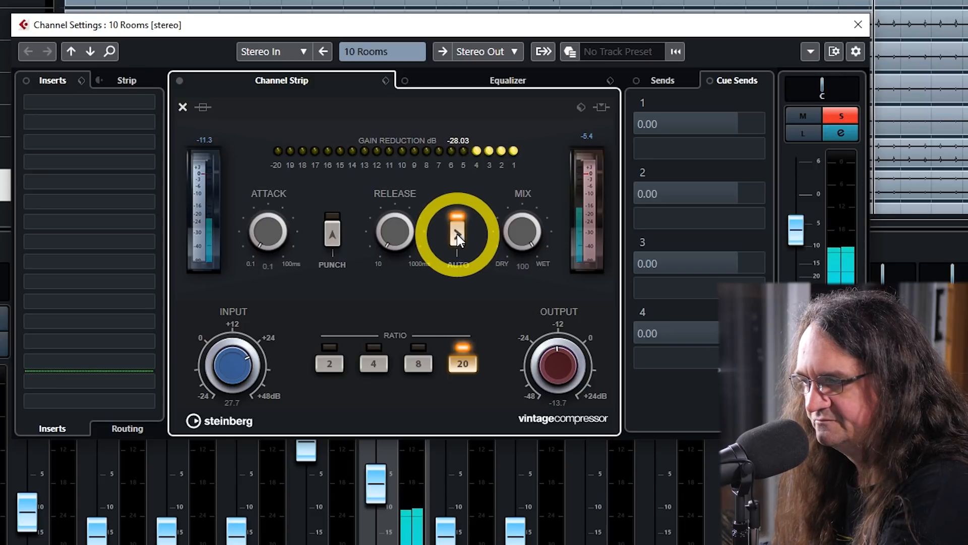
click(458, 235)
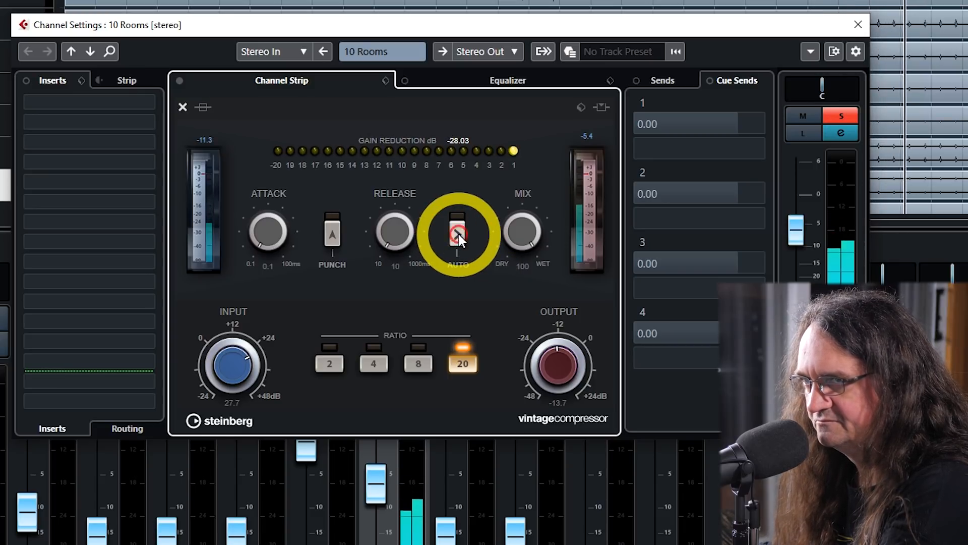
click(457, 235)
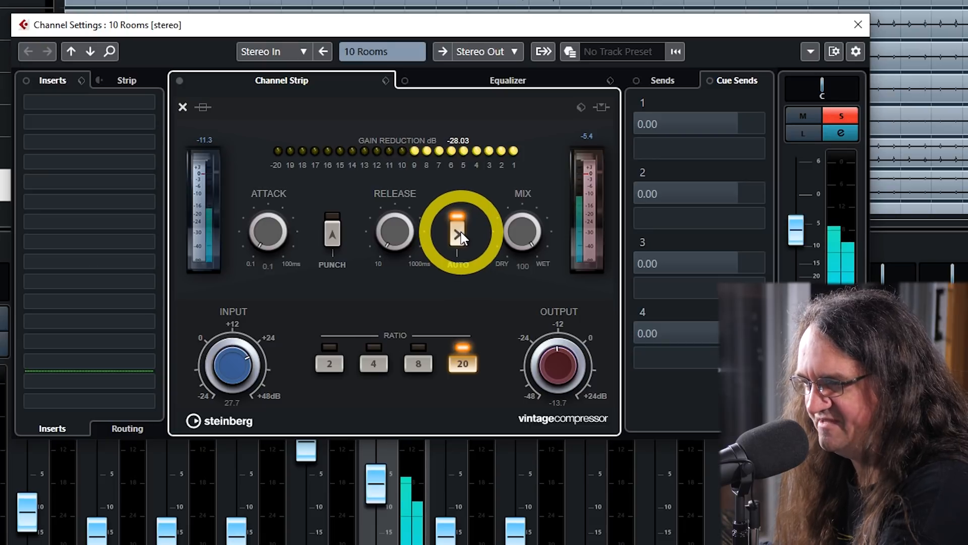
click(858, 25)
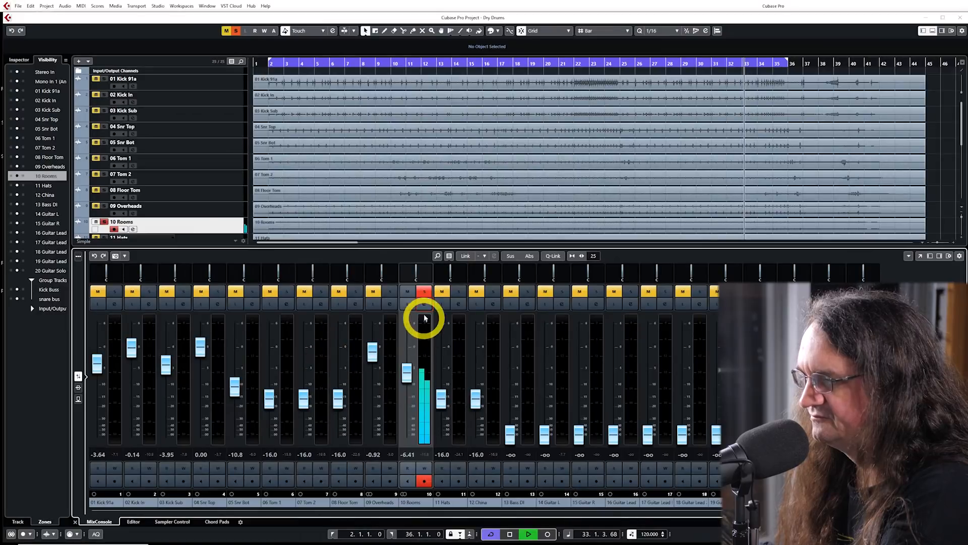
- Unsolo 10 Rooms, set its level to -5.84 dB in the full drum mix, and disarm its recording
click(416, 307)
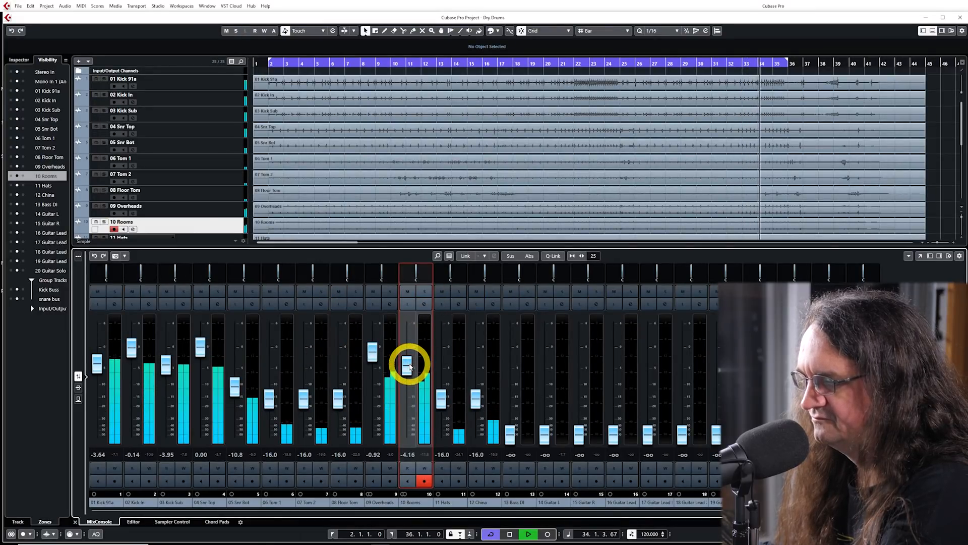
click(424, 480)
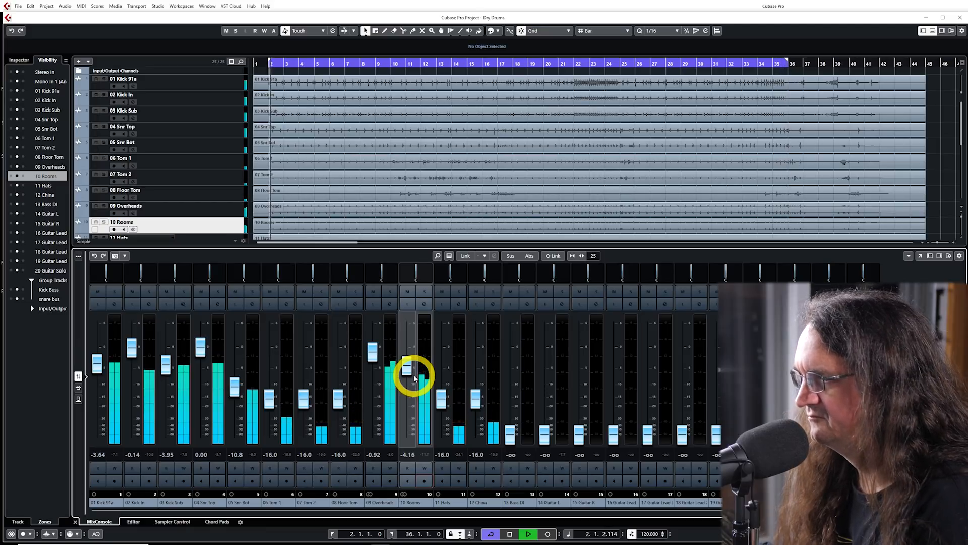
- Compare the full drum mix with the 10 Rooms channel muted and unmuted during playback
click(407, 292)
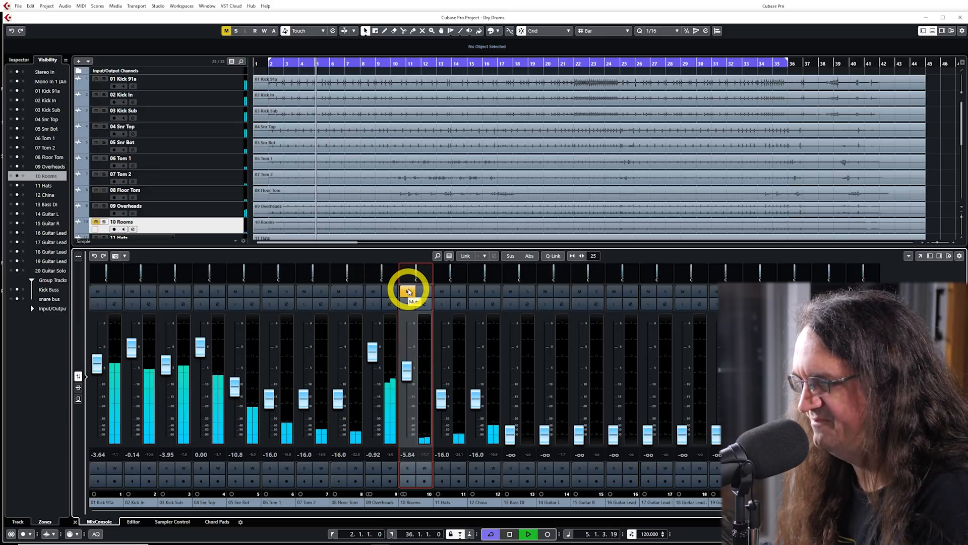
click(408, 294)
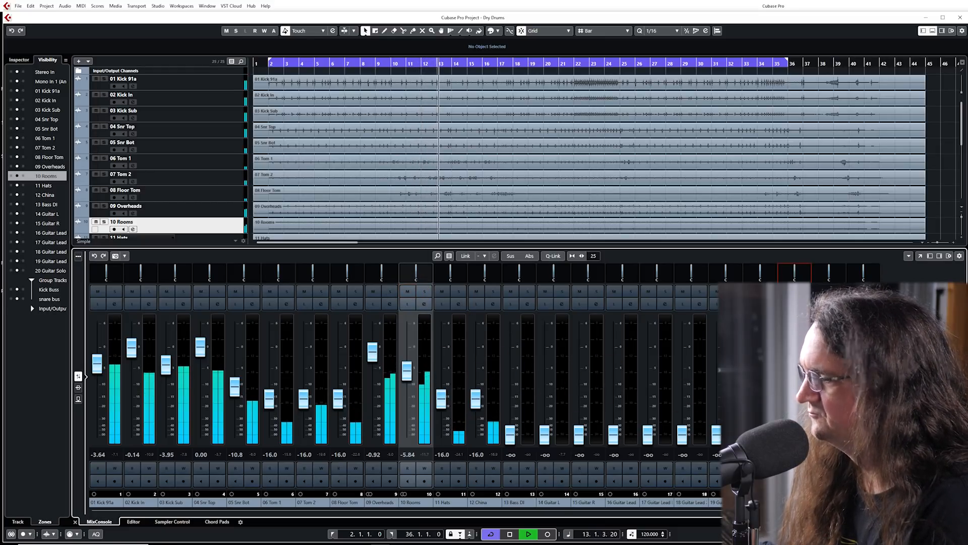
click(255, 387)
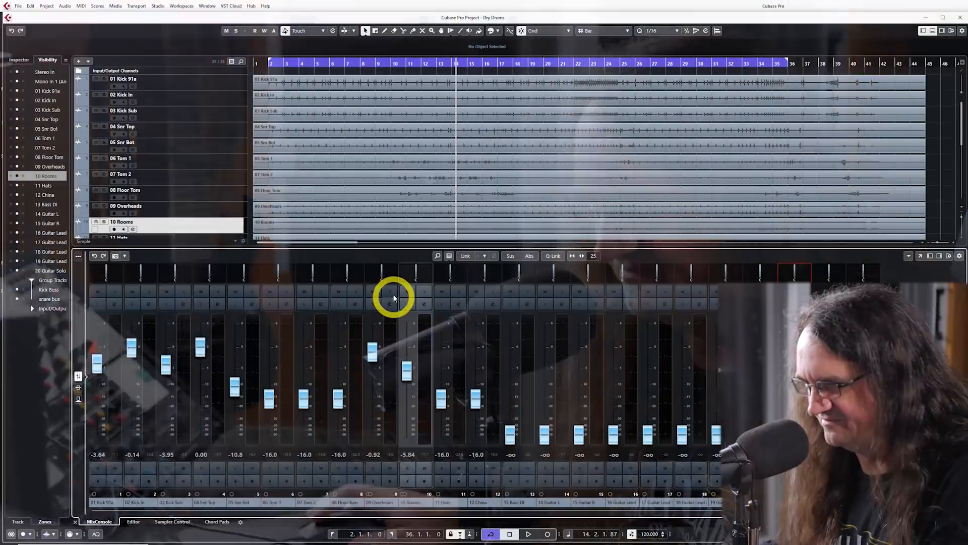
key(space)
click(407, 291)
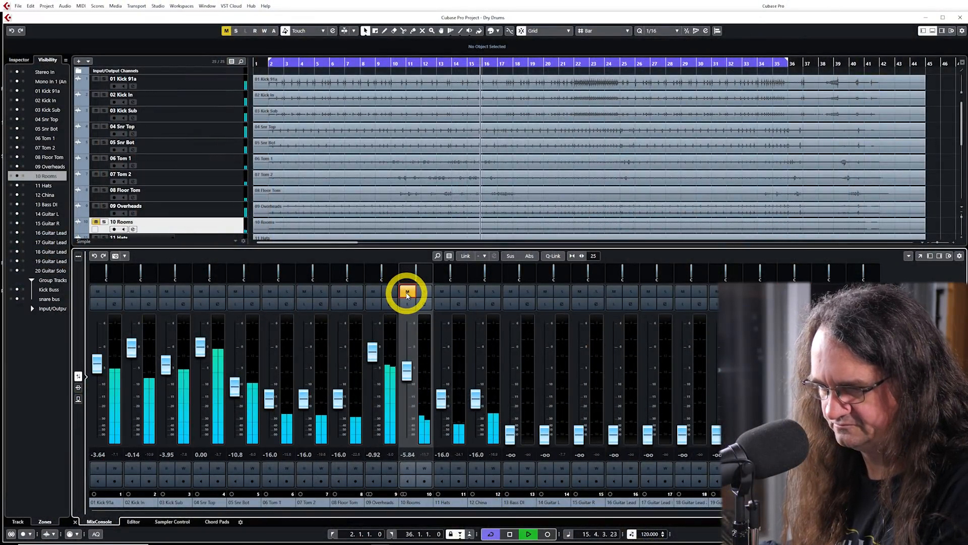
click(406, 292)
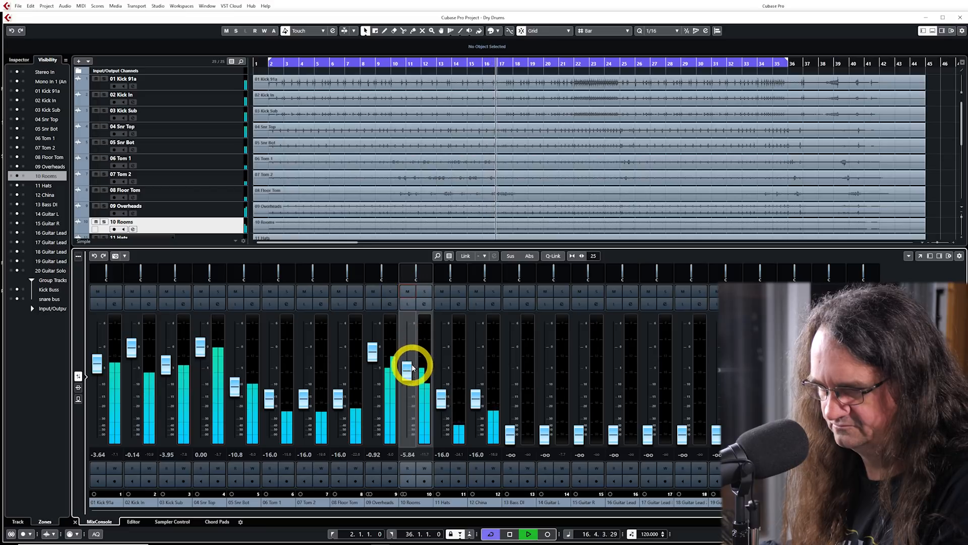
- Solo 10 Rooms and move the EQ ahead of the Vintage Compressor in its channel strip
click(424, 291)
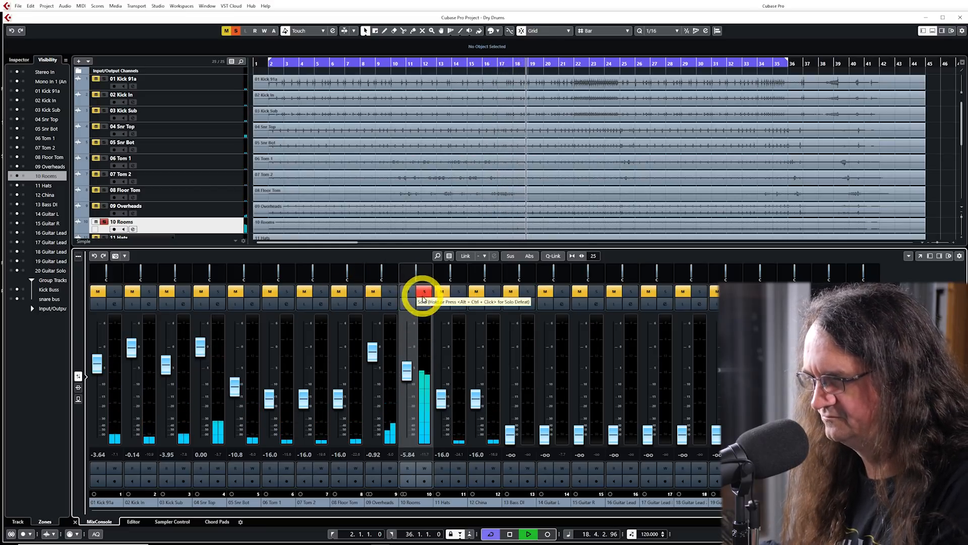
click(423, 305)
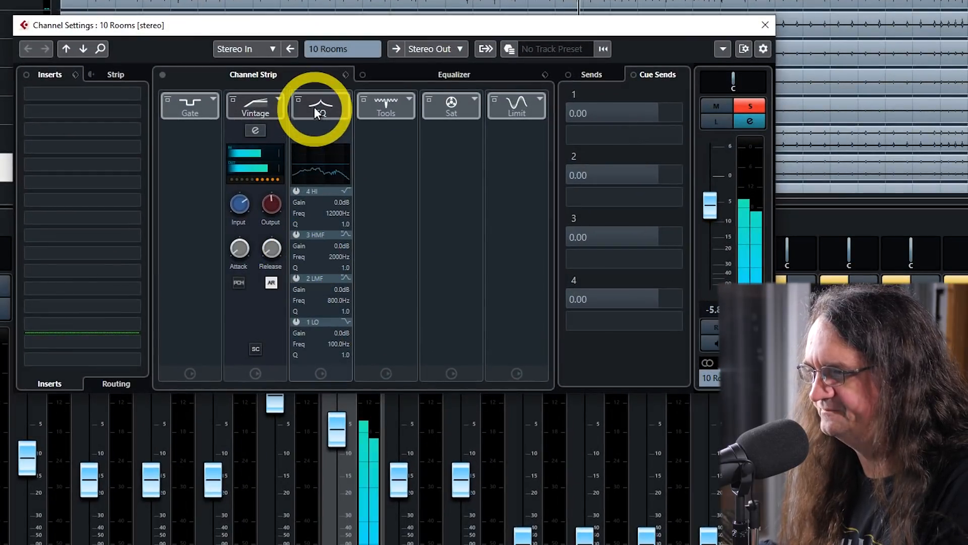
click(393, 197)
drag(313, 102, 251, 125)
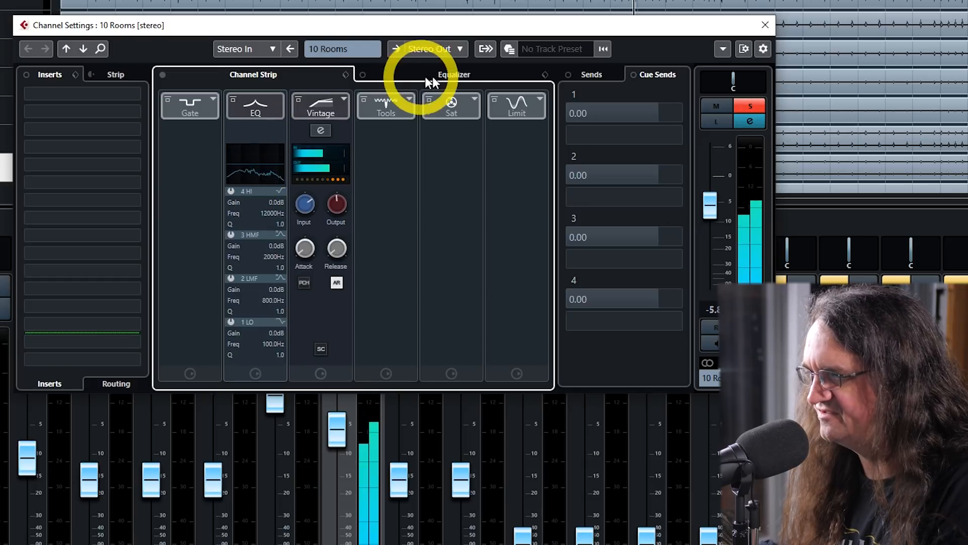
- Enable the low-cut filter on 10 Rooms, raise its cutoff to remove the low end, and return to the full drum mix
click(444, 76)
click(179, 318)
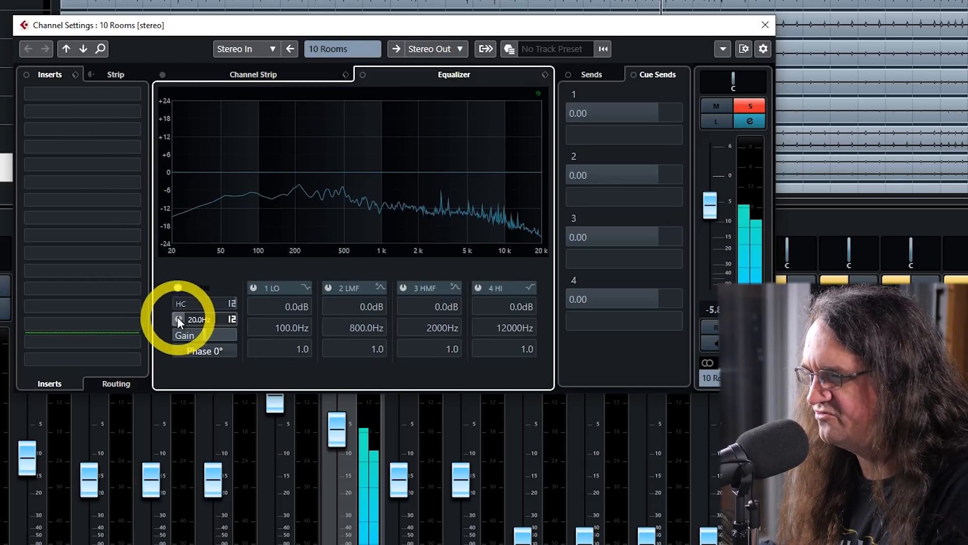
drag(186, 322, 217, 331)
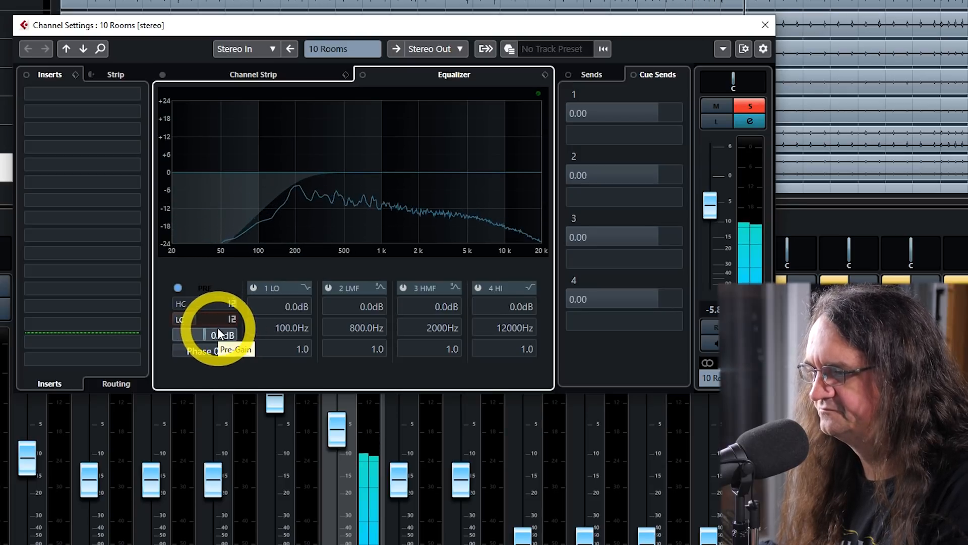
click(228, 307)
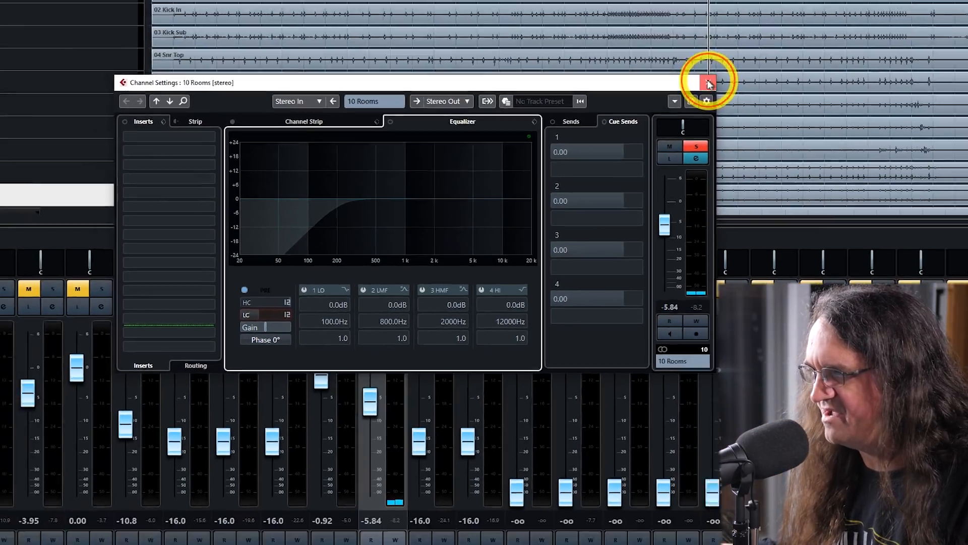
click(765, 25)
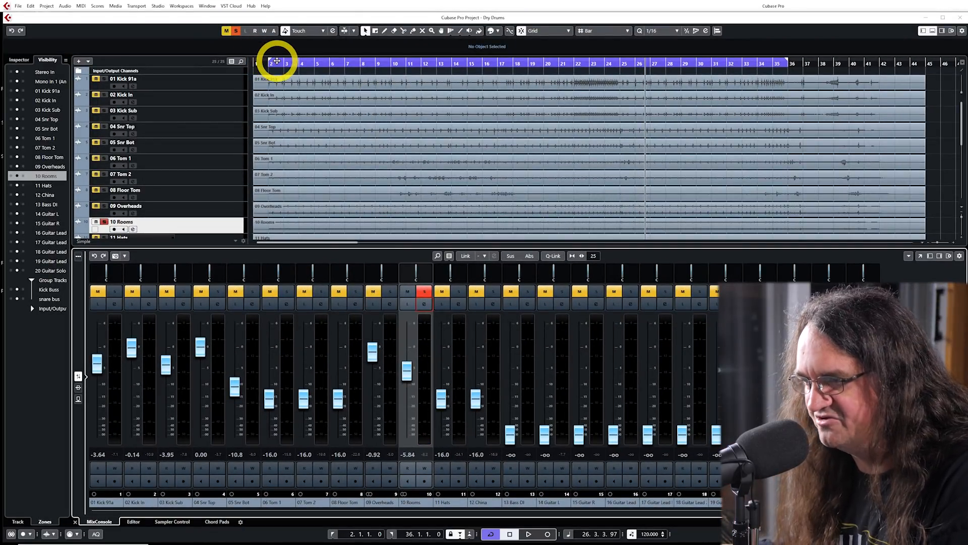
key(space)
click(424, 292)
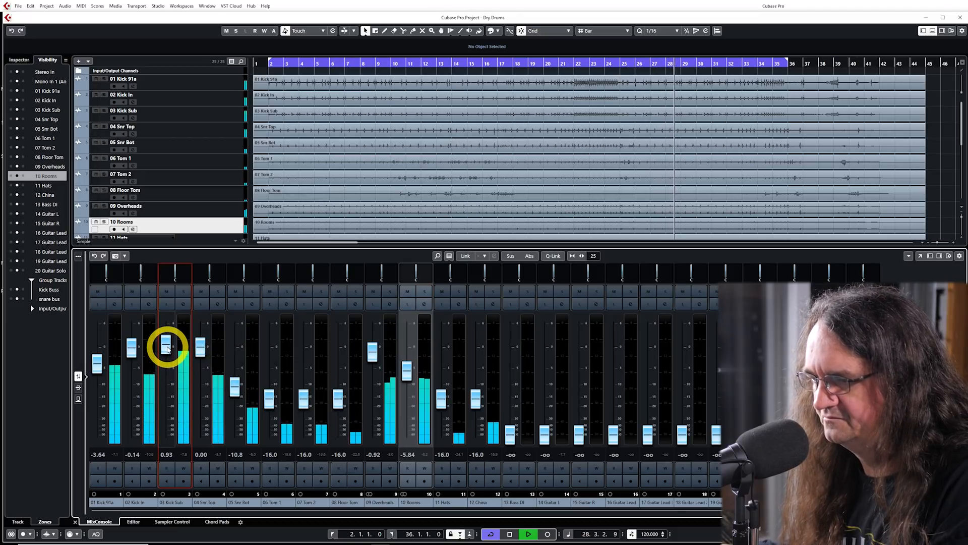
- Try raising the 03 Kick Sub level to 3.80 dB and audition the channel on its own
drag(167, 348, 170, 337)
click(167, 468)
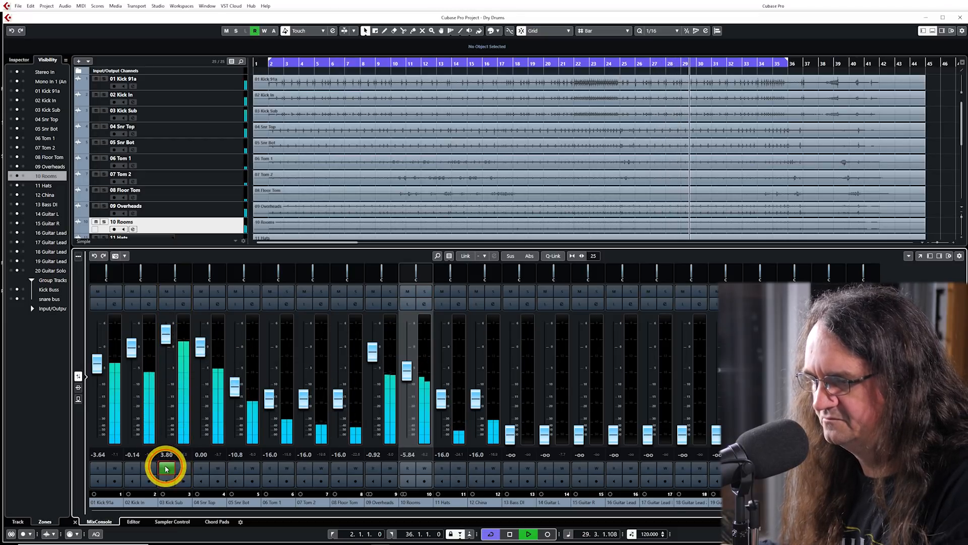
click(168, 468)
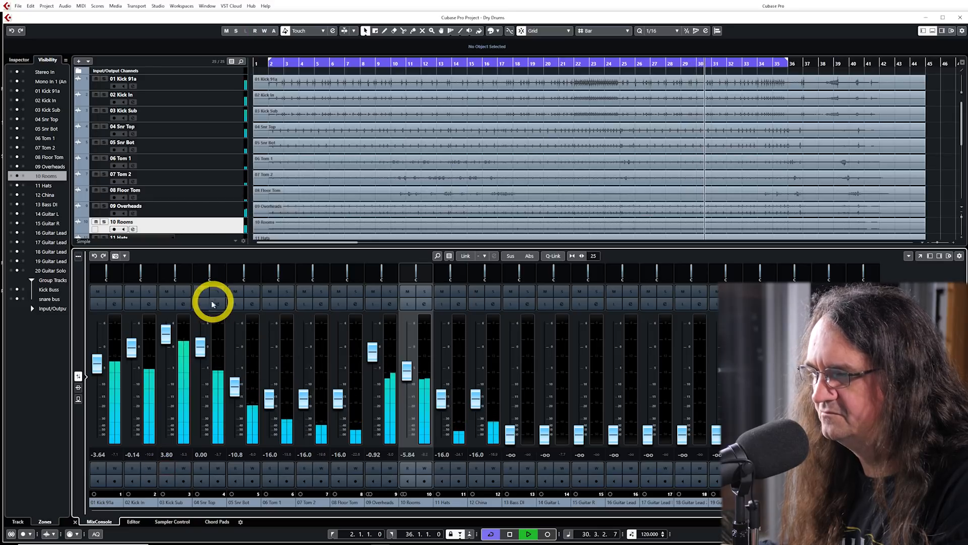
click(184, 292)
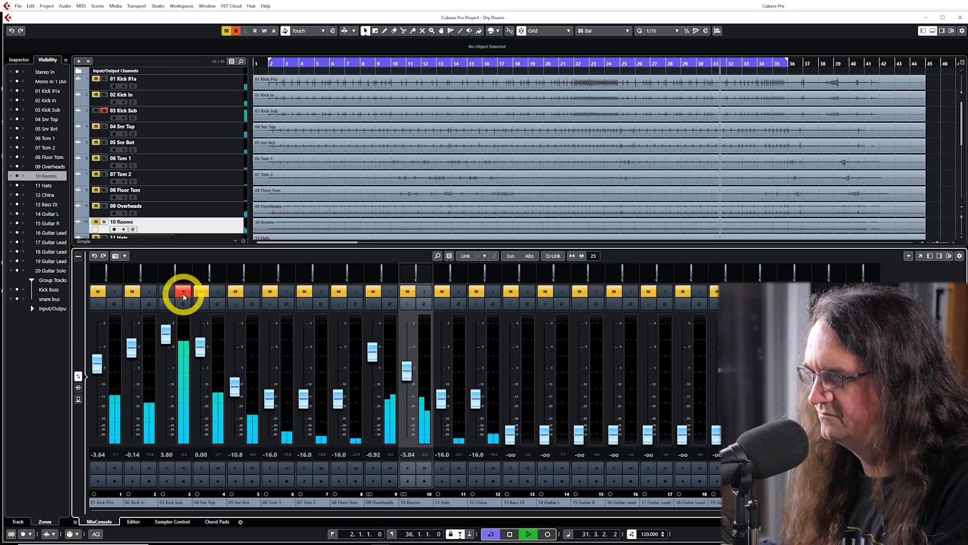
click(183, 292)
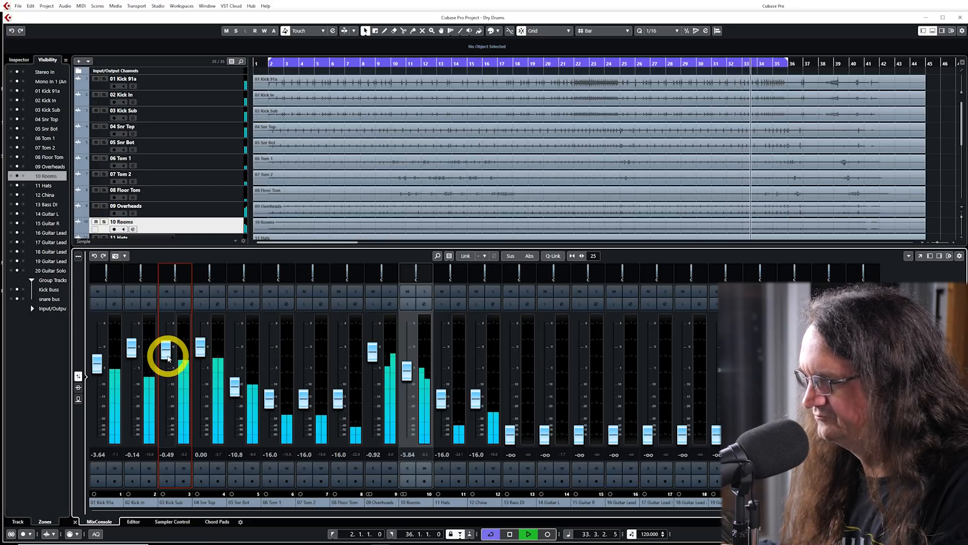
- Rebalance the full drum mix by setting 03 Kick Sub to -1.08 dB and 10 Rooms to -8.31 dB
drag(403, 372, 405, 388)
drag(167, 348, 166, 353)
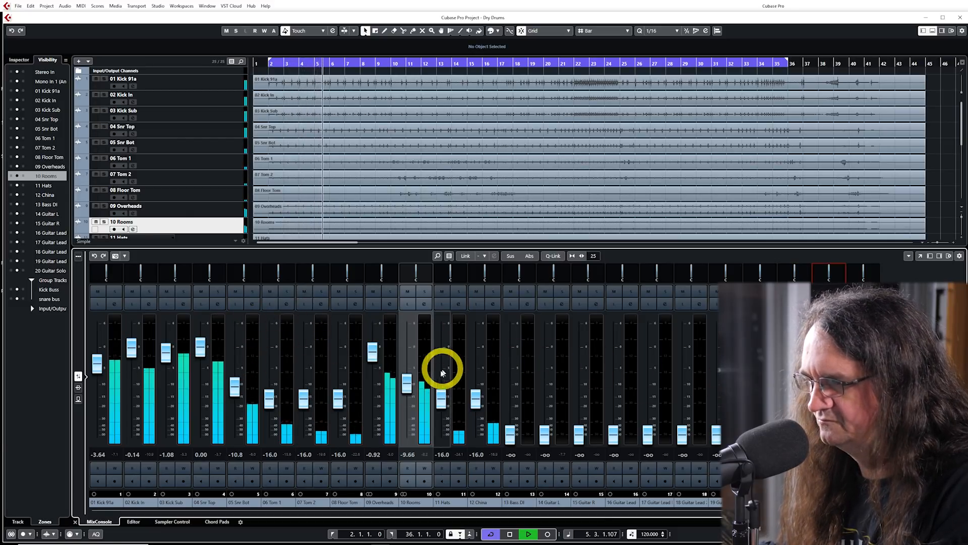
drag(408, 384, 408, 379)
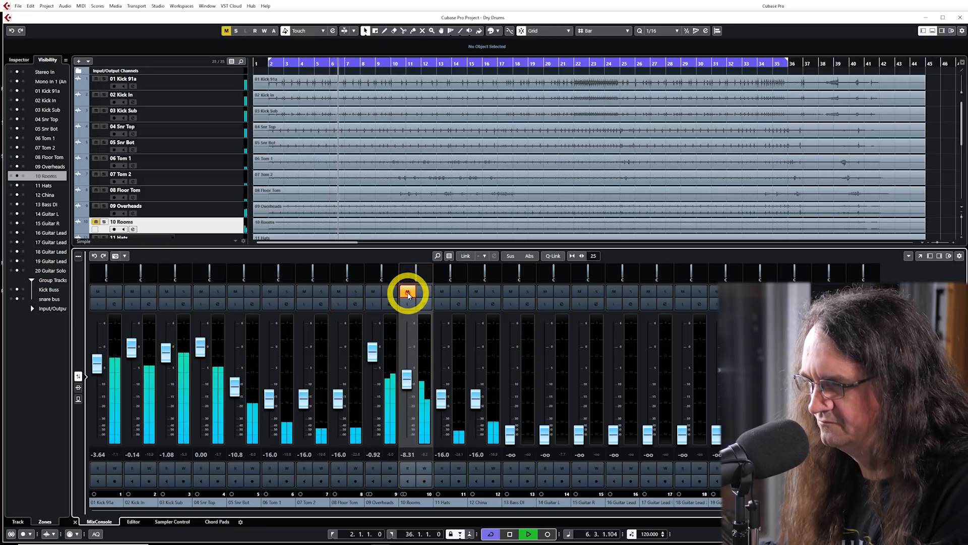